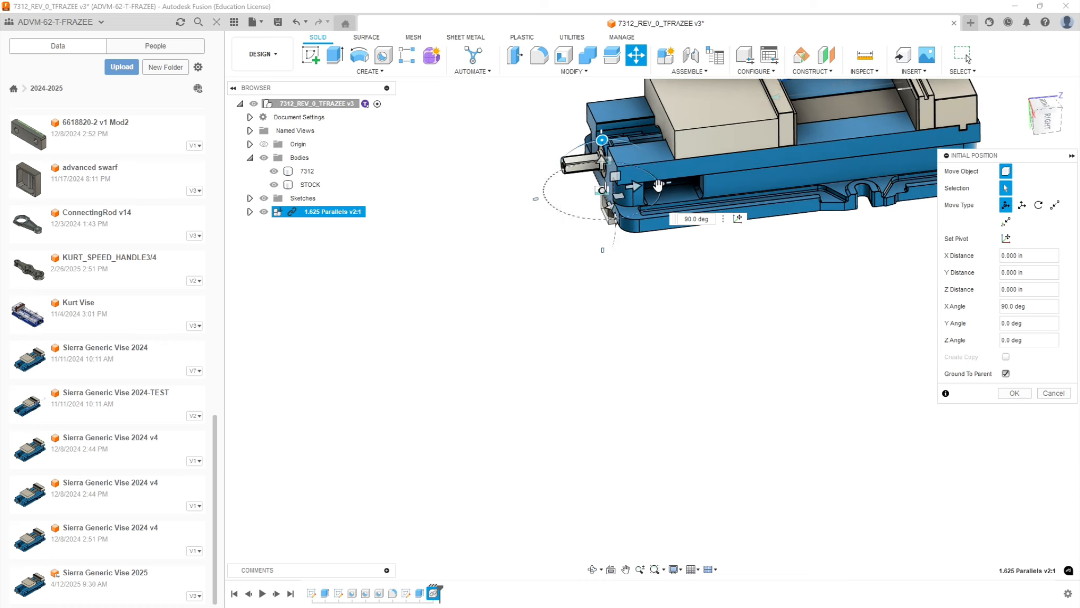
Rotate the inserted vise 90° about Z and reposition it about -1.850 in X and -29.177 in Y, clear of the stock
{"action": "left_click_drag", "start_coordinate": [658, 185], "coordinate": [575, 186]}
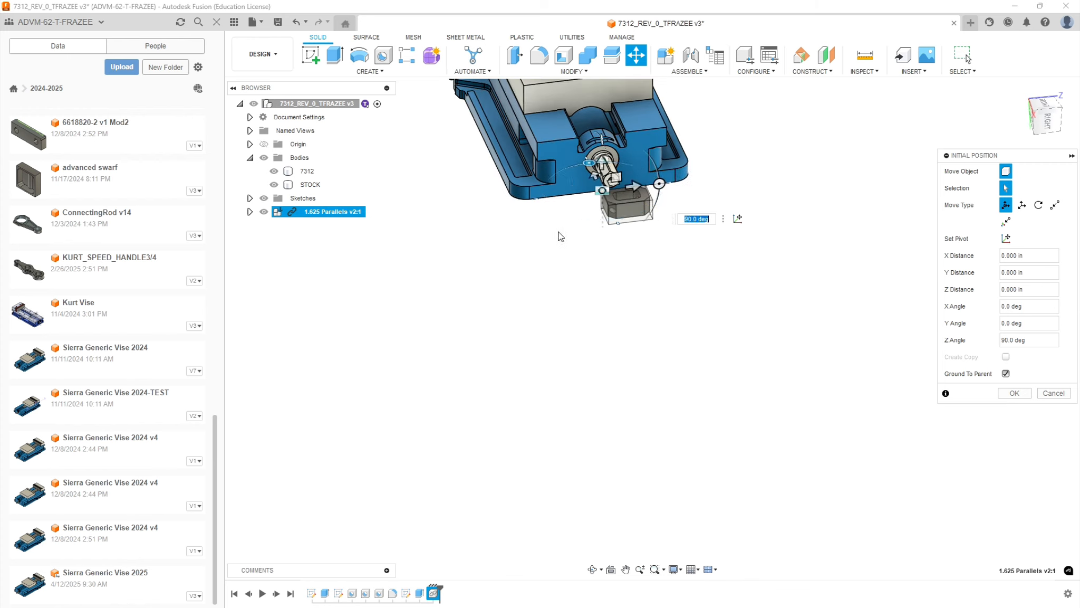
{"action": "left_click_drag", "start_coordinate": [612, 182], "coordinate": [719, 496]}
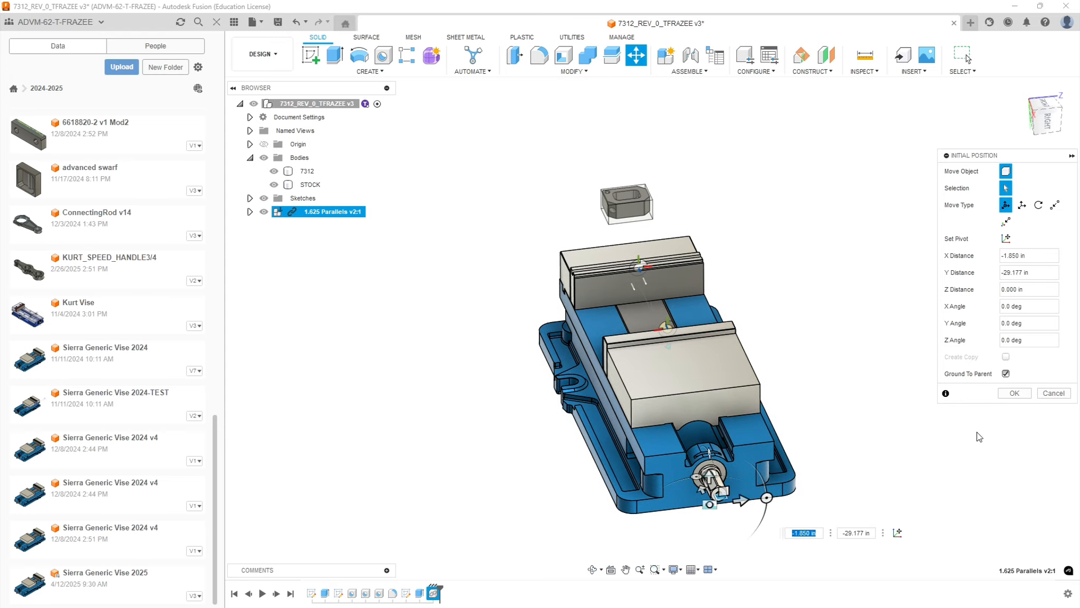
{"action": "left_click", "coordinate": [1013, 392]}
Unground the 1.625 Parallels vise from its parent and move it freely closer to the stock
{"action": "middle_click_drag", "start_coordinate": [781, 311], "coordinate": [838, 411], "text": "shift"}
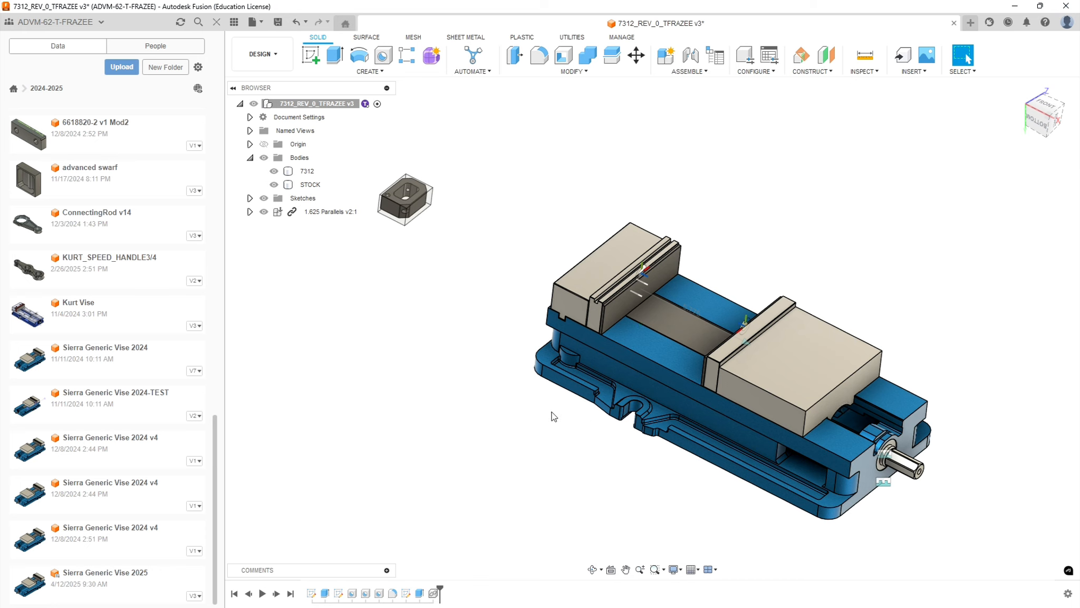
{"action": "scroll", "coordinate": [551, 416], "scroll_direction": "down", "scroll_amount": 3}
{"action": "scroll", "coordinate": [436, 326], "scroll_direction": "up", "scroll_amount": 3}
{"action": "scroll", "coordinate": [463, 281], "scroll_direction": "up", "scroll_amount": 2}
{"action": "left_click", "coordinate": [543, 333]}
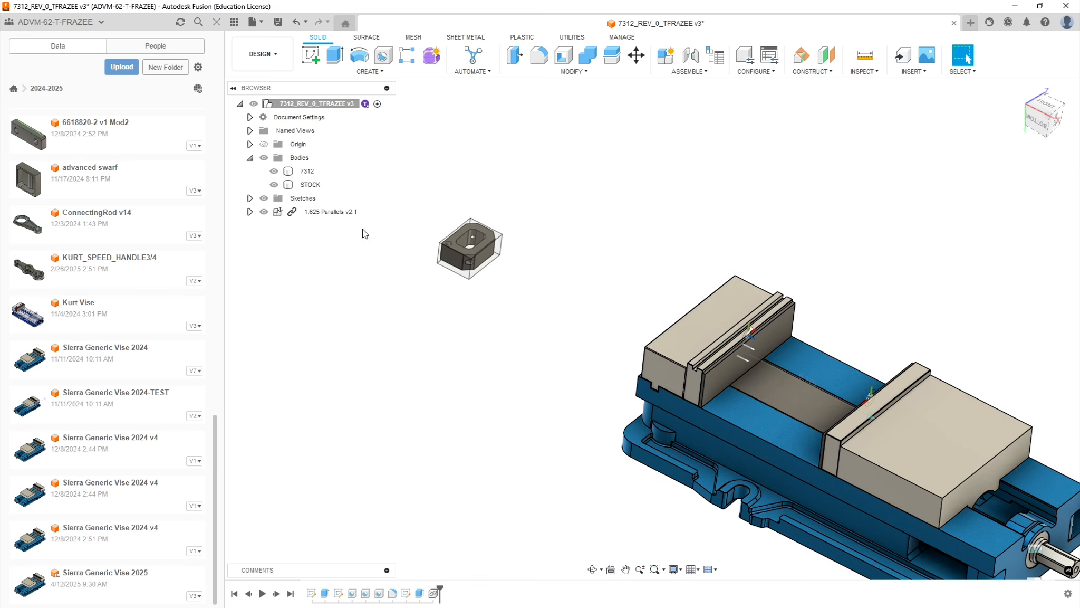
{"action": "right_click", "coordinate": [301, 214]}
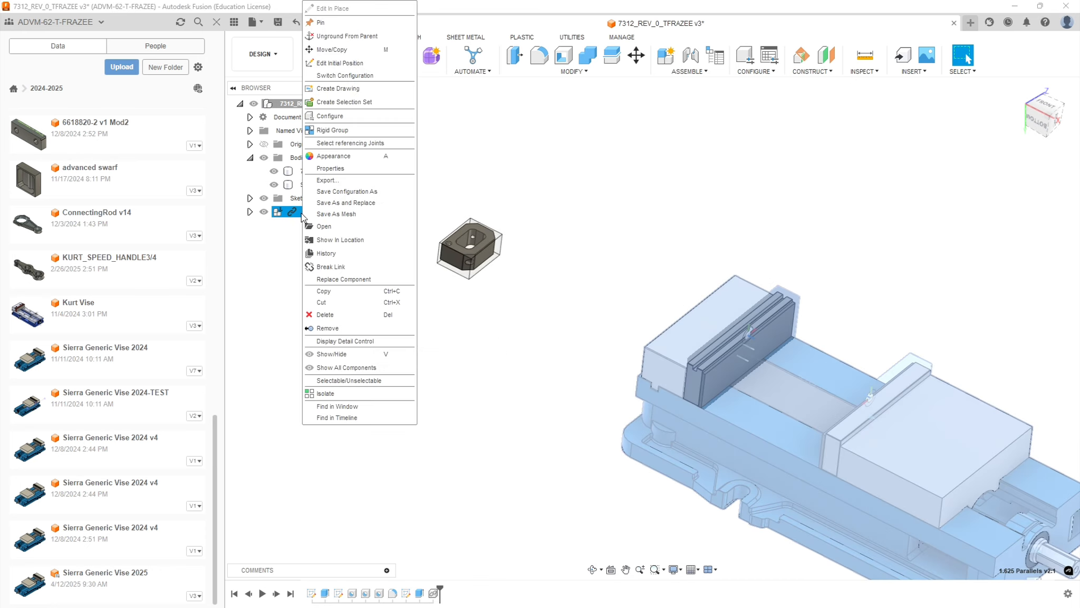
{"action": "left_click", "coordinate": [372, 35]}
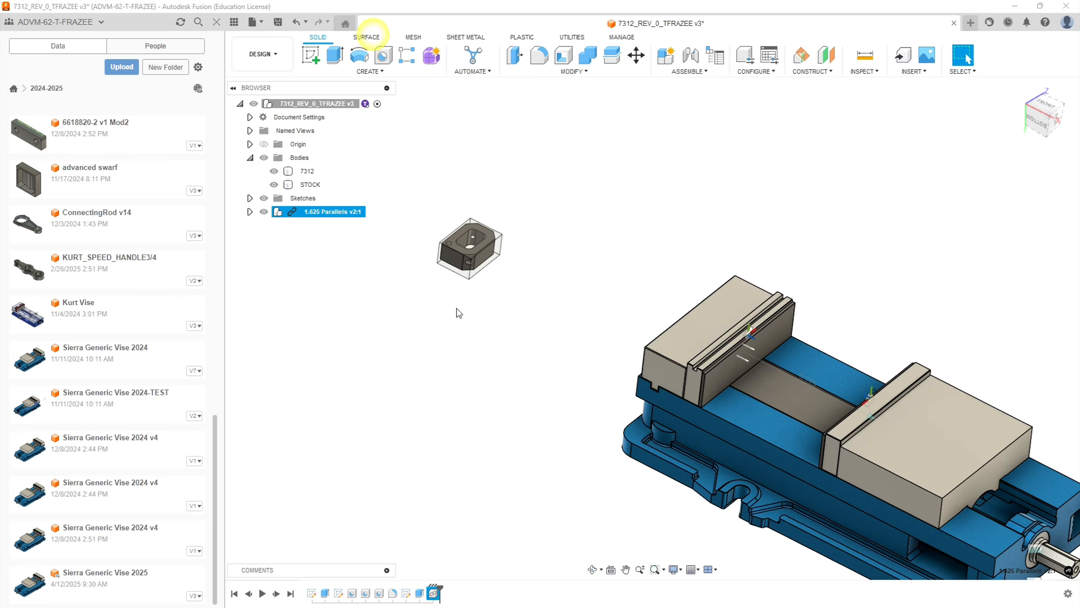
{"action": "left_click_drag", "start_coordinate": [791, 438], "coordinate": [461, 370]}
Start a joint and snap its first origin to the top end corner of the parallel, against the rear jaw
{"action": "scroll", "coordinate": [461, 370], "scroll_direction": "up", "scroll_amount": 3}
{"action": "mouse_move", "coordinate": [566, 437]}
{"action": "middle_mouse_down", "text": "shift"}
{"action": "mouse_move", "coordinate": [615, 396]}
{"action": "mouse_move", "coordinate": [598, 456]}
{"action": "mouse_move", "coordinate": [559, 437]}
{"action": "mouse_move", "coordinate": [590, 420]}
{"action": "mouse_move", "coordinate": [581, 423]}
{"action": "middle_mouse_up", "text": "shift"}
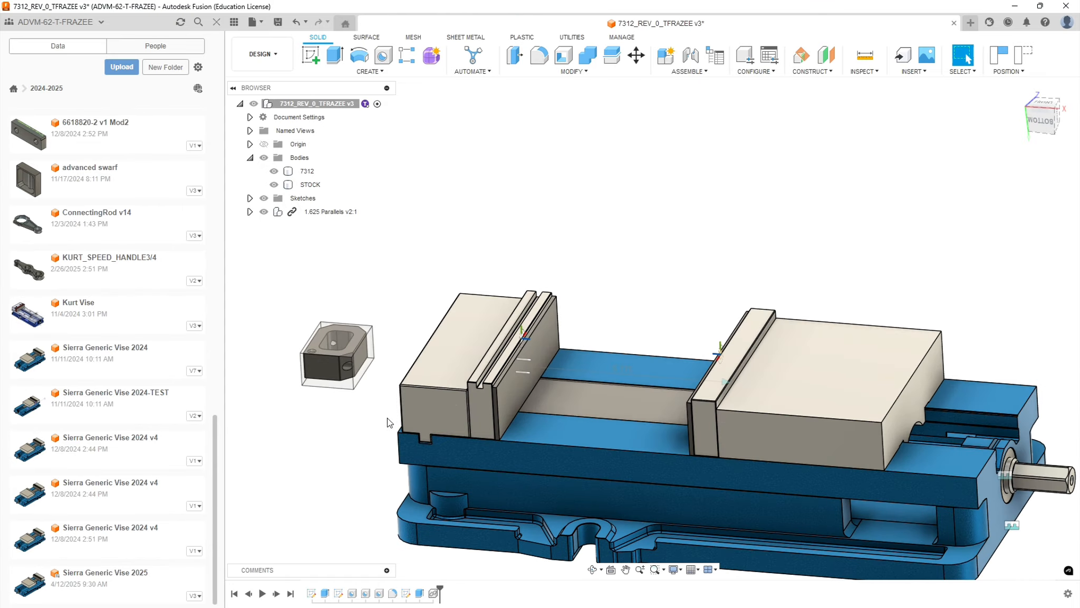
{"action": "scroll", "coordinate": [333, 446], "scroll_direction": "down", "scroll_amount": 3}
{"action": "scroll", "coordinate": [334, 446], "scroll_direction": "up", "scroll_amount": 5}
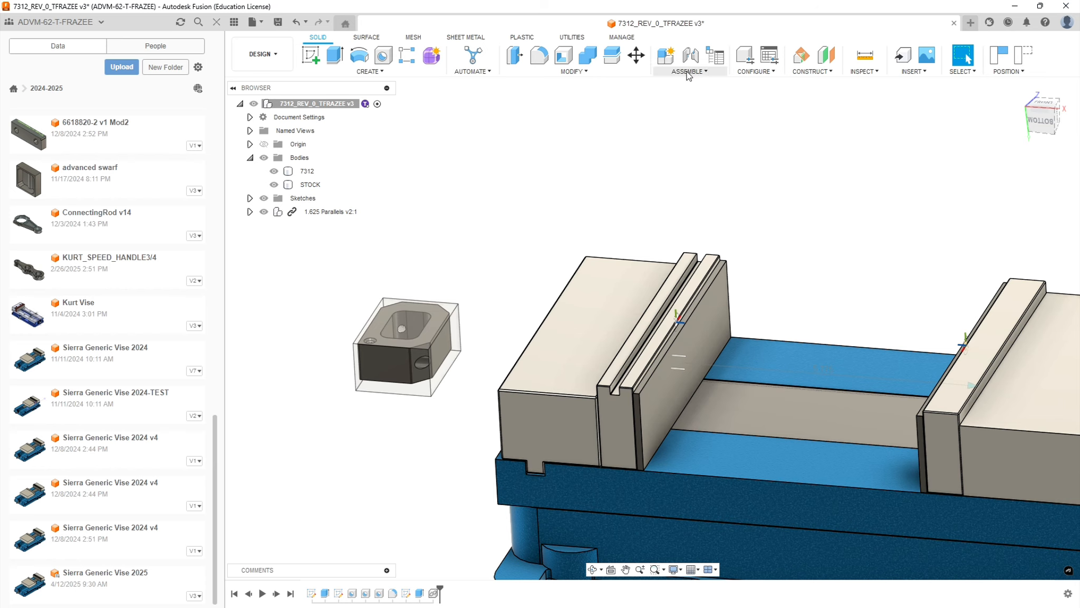
{"action": "left_click", "coordinate": [692, 55]}
{"action": "scroll", "coordinate": [672, 468], "scroll_direction": "up", "scroll_amount": 6}
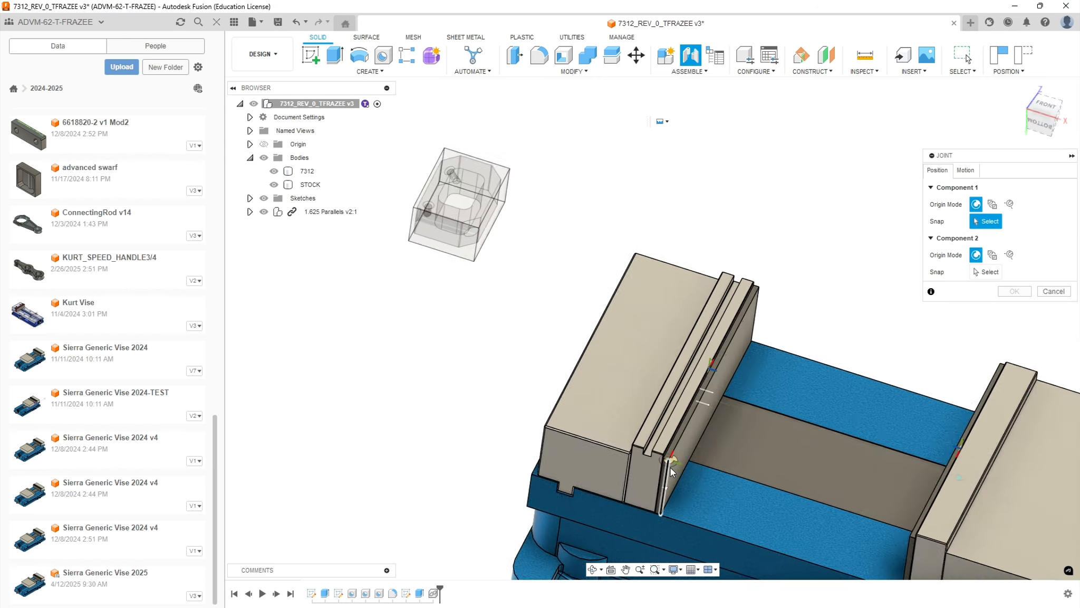
{"action": "scroll", "coordinate": [670, 459], "scroll_direction": "up", "scroll_amount": 6}
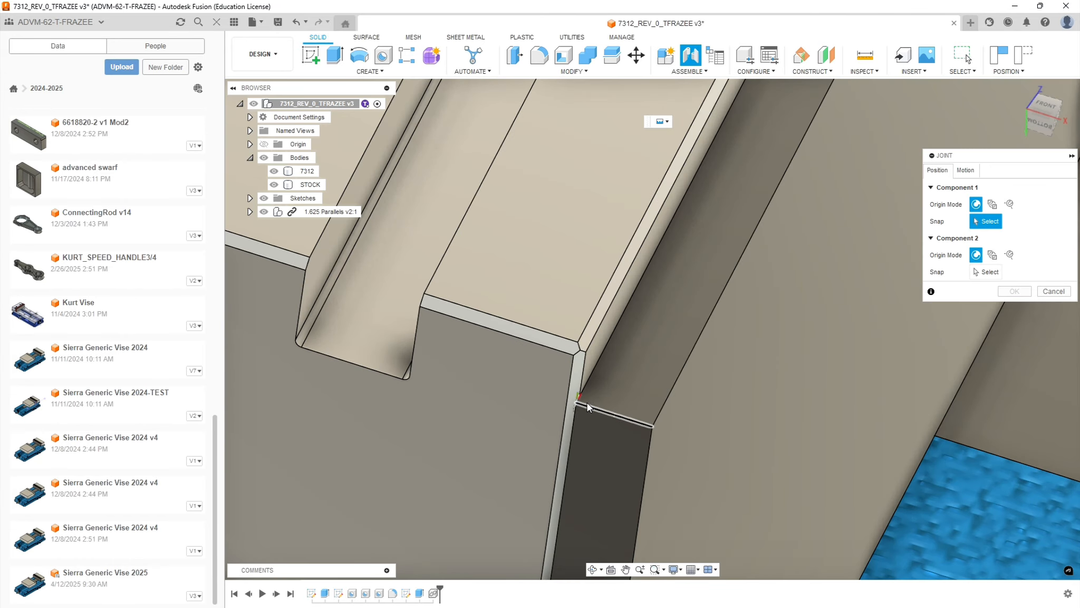
{"action": "left_click", "coordinate": [587, 402]}
Snap the second joint origin to the stock's lower corner and complete the joint between vise and stock
{"action": "scroll", "coordinate": [585, 401], "scroll_direction": "down", "scroll_amount": 8}
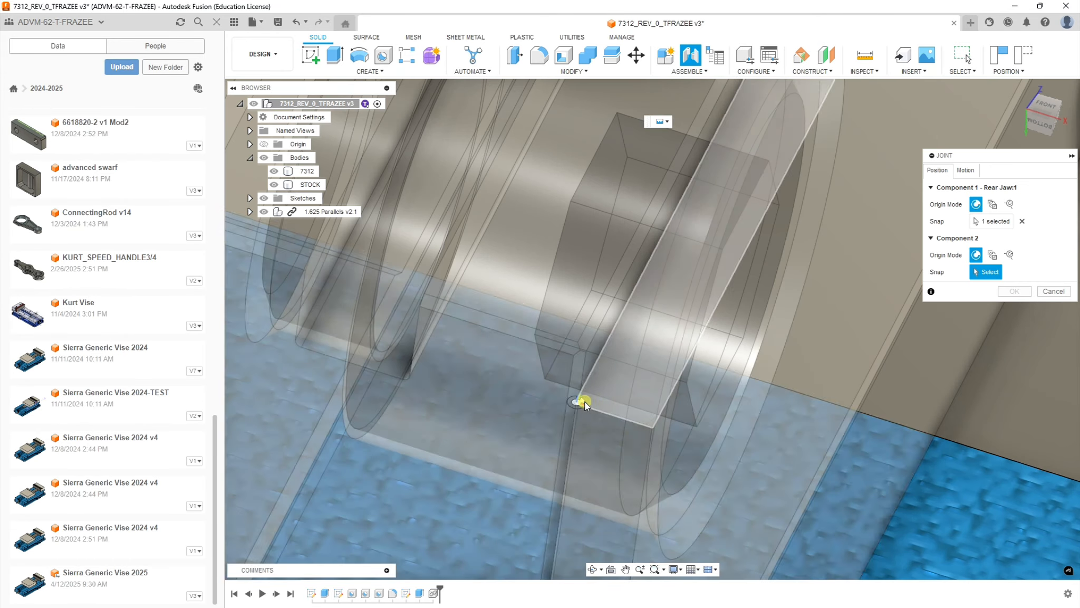
{"action": "scroll", "coordinate": [602, 440], "scroll_direction": "down", "scroll_amount": 10}
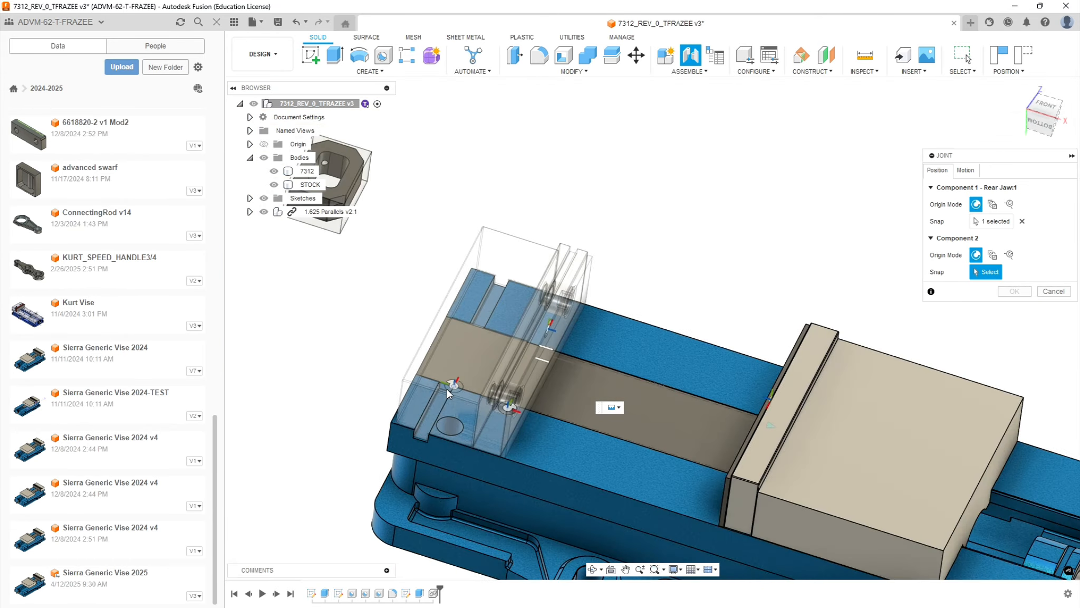
{"action": "middle_click_drag", "start_coordinate": [377, 337], "coordinate": [375, 335], "text": "shift"}
{"action": "left_click_drag", "start_coordinate": [375, 335], "coordinate": [384, 281], "text": "shift"}
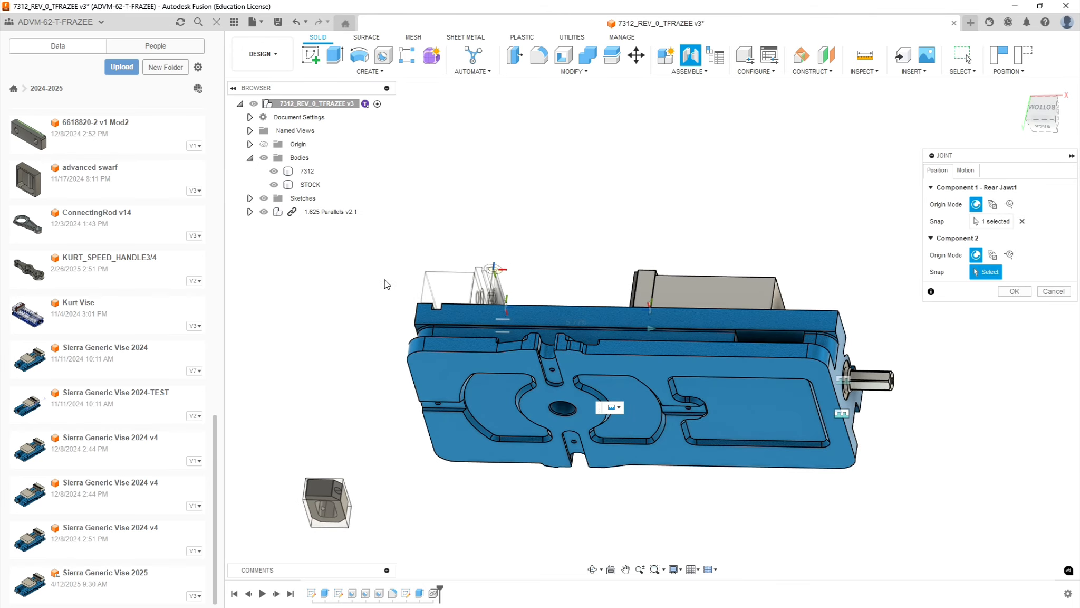
{"action": "scroll", "coordinate": [301, 529], "scroll_direction": "up", "scroll_amount": 3}
{"action": "scroll", "coordinate": [304, 448], "scroll_direction": "up", "scroll_amount": 3}
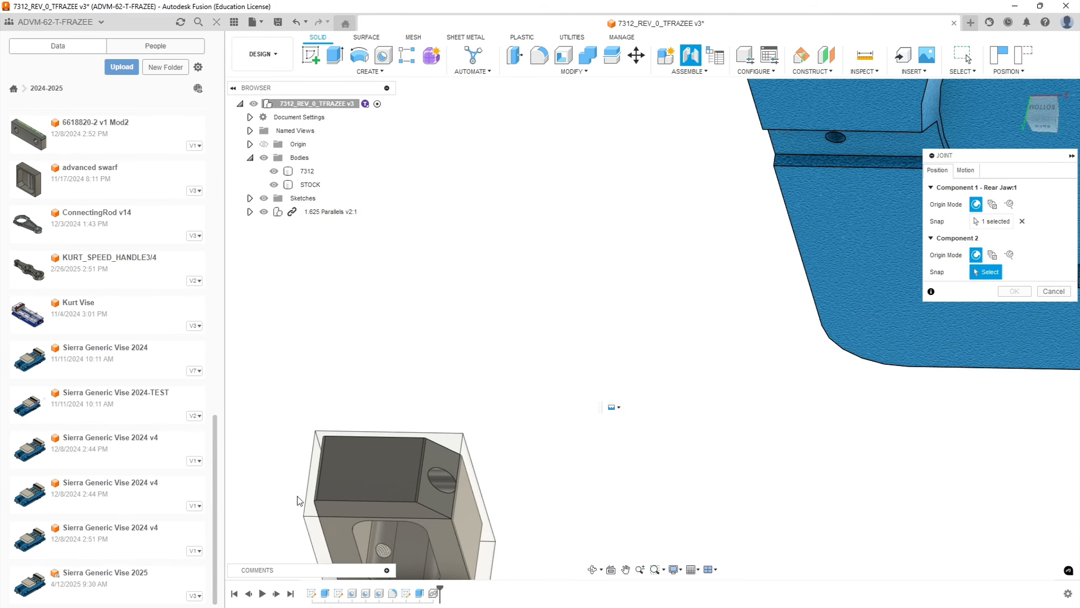
{"action": "left_click", "coordinate": [309, 522]}
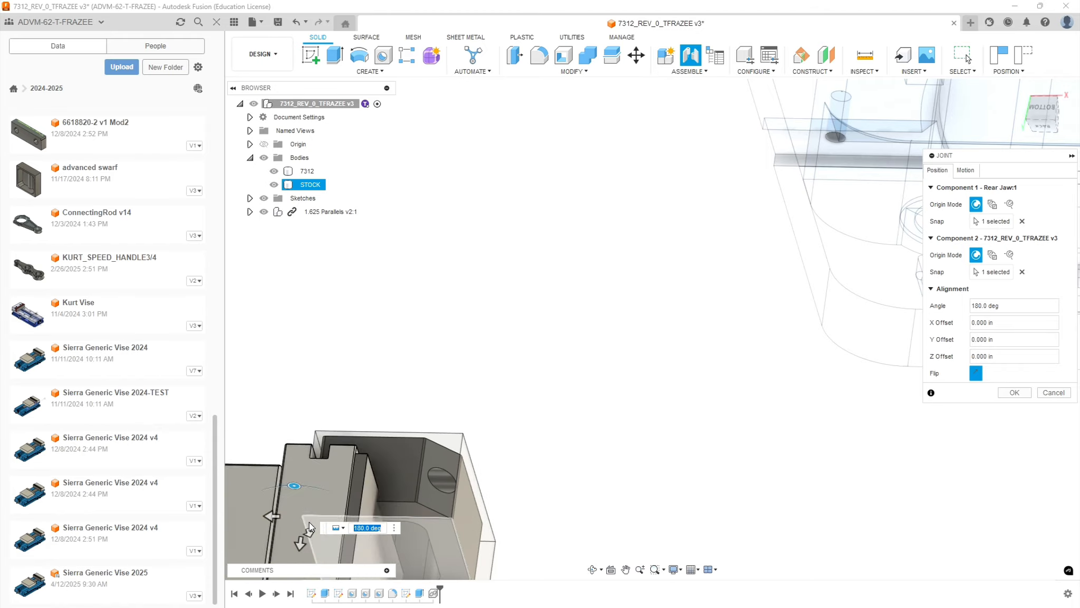
{"action": "scroll", "coordinate": [476, 530], "scroll_direction": "down", "scroll_amount": 3}
{"action": "mouse_move", "coordinate": [492, 502]}
{"action": "middle_mouse_down", "text": "shift"}
{"action": "mouse_move", "coordinate": [493, 415]}
{"action": "mouse_move", "coordinate": [481, 498]}
{"action": "middle_mouse_up", "text": "shift"}
{"action": "left_click", "coordinate": [1014, 392]}
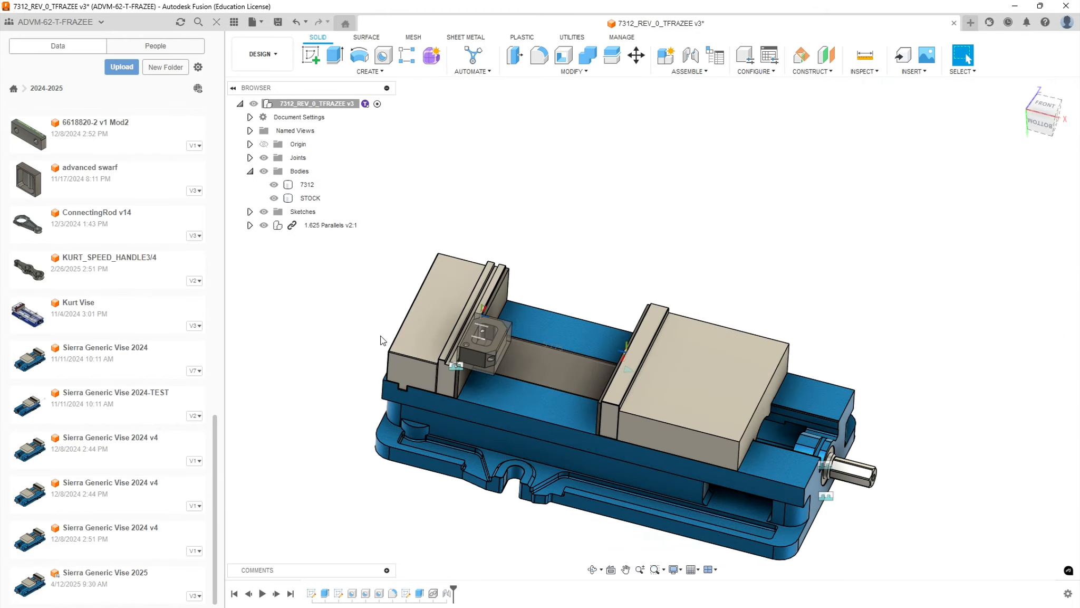
Set the distance between the vise jaws to 1.625 in so the movable jaw closes on the stock
{"action": "scroll", "coordinate": [381, 317], "scroll_direction": "up", "scroll_amount": 5}
{"action": "middle_click_drag", "start_coordinate": [419, 361], "coordinate": [467, 364], "text": "shift"}
{"action": "scroll", "coordinate": [657, 426], "scroll_direction": "down", "scroll_amount": 5}
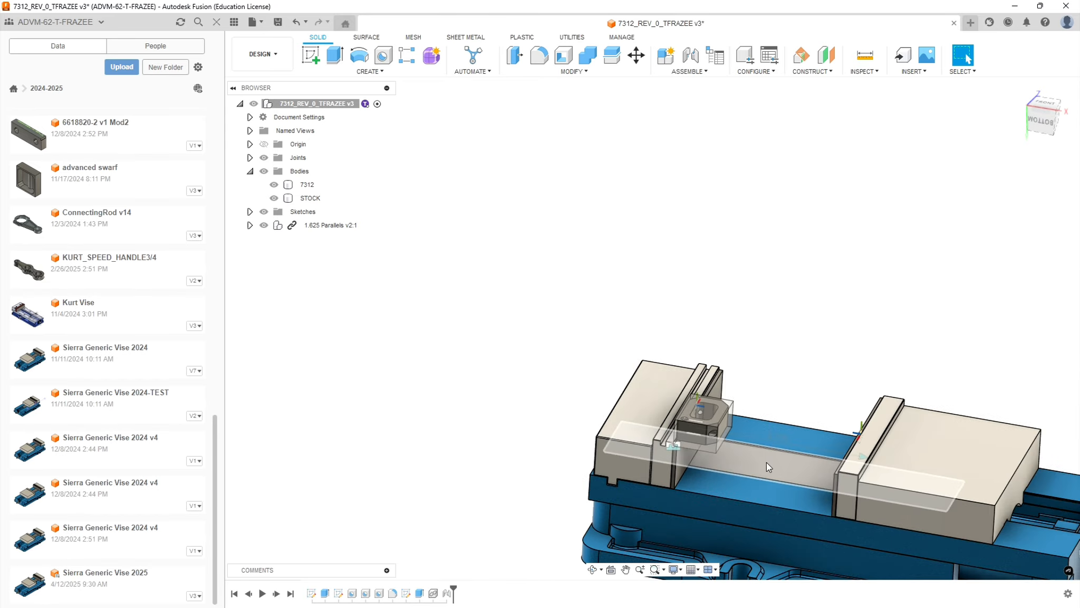
{"action": "scroll", "coordinate": [766, 463], "scroll_direction": "down", "scroll_amount": 5}
{"action": "scroll", "coordinate": [792, 454], "scroll_direction": "up", "scroll_amount": 6}
{"action": "middle_click_drag", "start_coordinate": [838, 352], "coordinate": [861, 333], "text": "shift"}
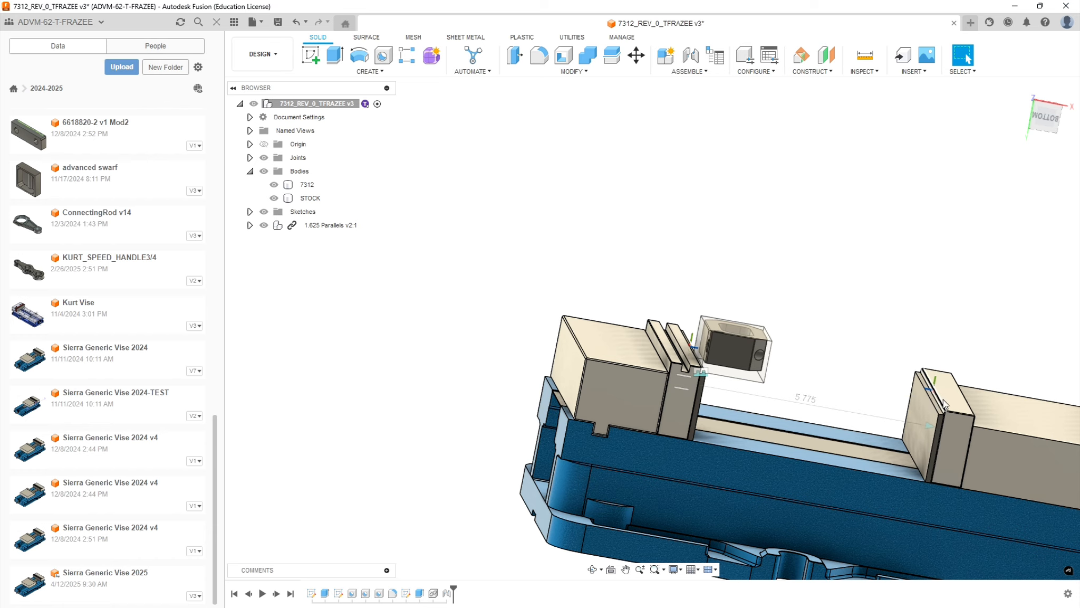
{"action": "mouse_move", "coordinate": [857, 318]}
{"action": "middle_mouse_down", "text": "shift"}
{"action": "mouse_move", "coordinate": [854, 331]}
{"action": "mouse_move", "coordinate": [850, 314]}
{"action": "middle_mouse_up", "text": "shift"}
{"action": "left_click_drag", "start_coordinate": [530, 303], "coordinate": [529, 288], "text": "shift"}
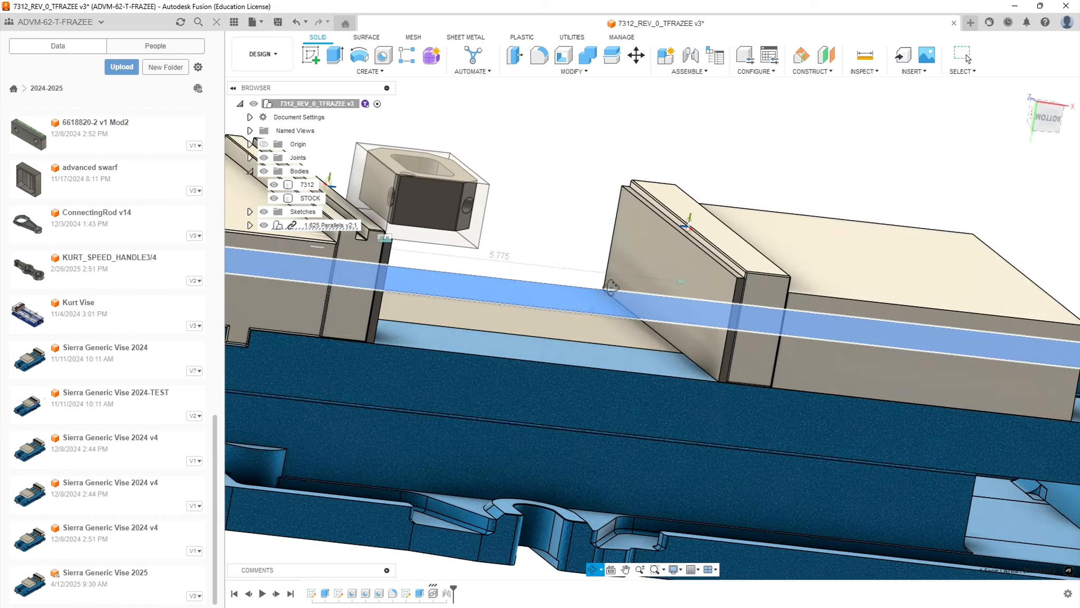
{"action": "middle_click_drag", "start_coordinate": [529, 287], "coordinate": [530, 263], "text": "shift"}
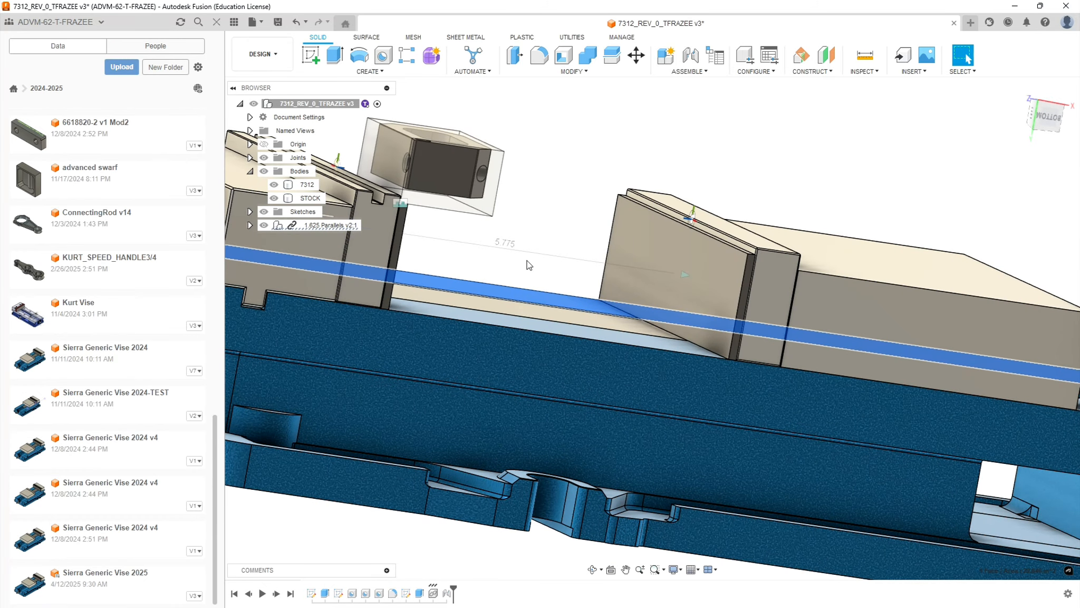
{"action": "left_click", "coordinate": [508, 244]}
{"action": "type", "text": "1.625"}
{"action": "key", "text": "Return"}
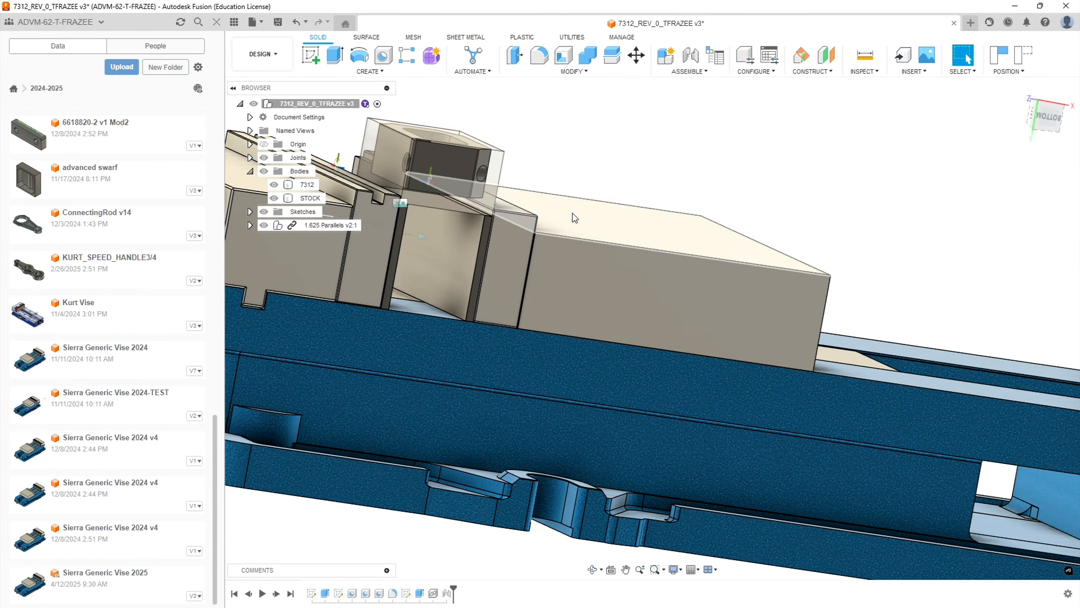
Examine how the stock and part sit on the parallel between the closed vise jaws
{"action": "middle_click_drag", "start_coordinate": [684, 224], "coordinate": [583, 291], "text": "shift"}
{"action": "scroll", "coordinate": [579, 299], "scroll_direction": "down", "scroll_amount": 5}
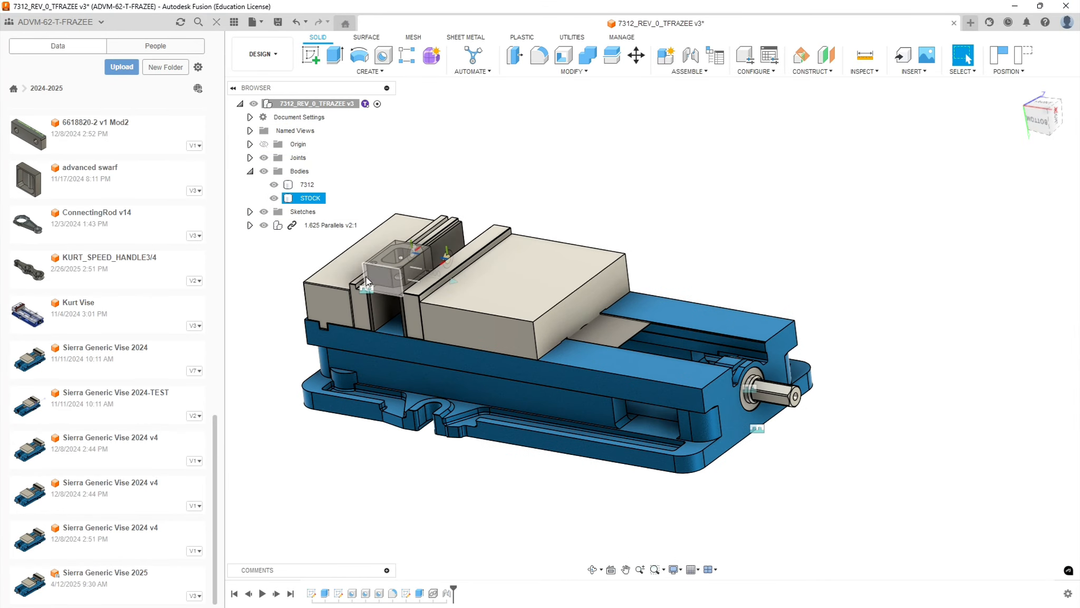
{"action": "scroll", "coordinate": [348, 284], "scroll_direction": "up", "scroll_amount": 4}
{"action": "scroll", "coordinate": [342, 285], "scroll_direction": "up", "scroll_amount": 6}
{"action": "mouse_move", "coordinate": [514, 374]}
{"action": "middle_mouse_down", "text": "shift"}
{"action": "mouse_move", "coordinate": [567, 357]}
{"action": "mouse_move", "coordinate": [505, 366]}
{"action": "mouse_move", "coordinate": [511, 387]}
{"action": "middle_mouse_up", "text": "shift"}
{"action": "scroll", "coordinate": [511, 386], "scroll_direction": "down", "scroll_amount": 5}
{"action": "scroll", "coordinate": [477, 175], "scroll_direction": "up", "scroll_amount": 3}
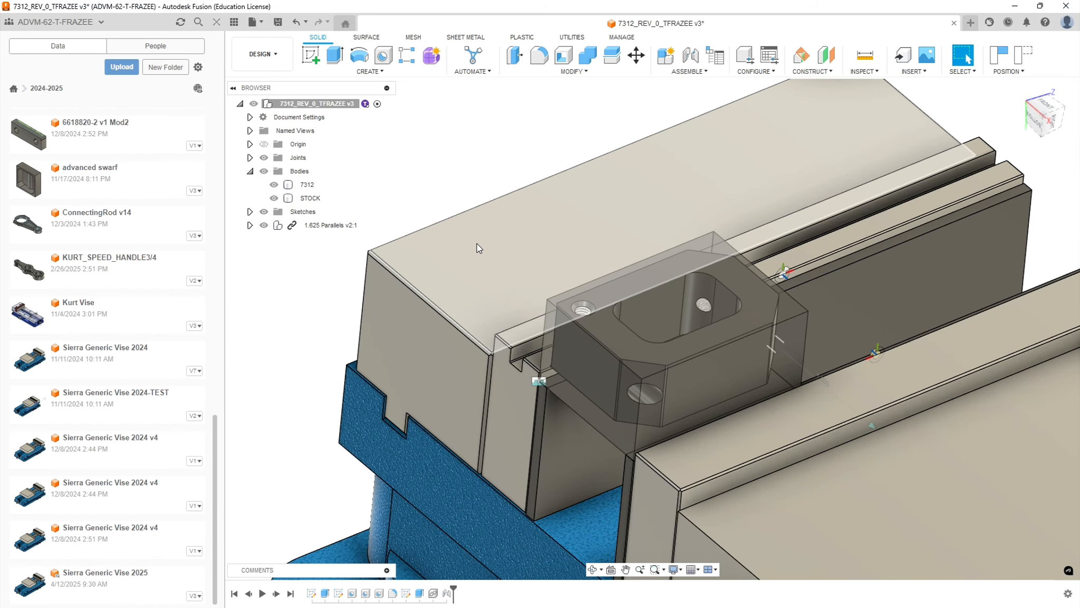
{"action": "left_click", "coordinate": [534, 399]}
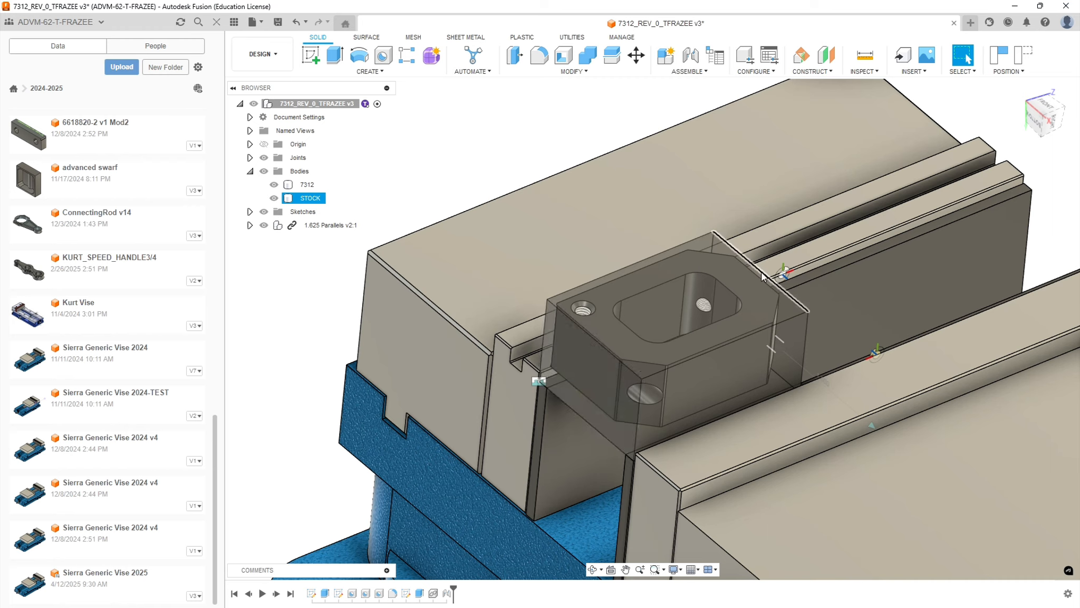
{"action": "key", "text": "Escape"}
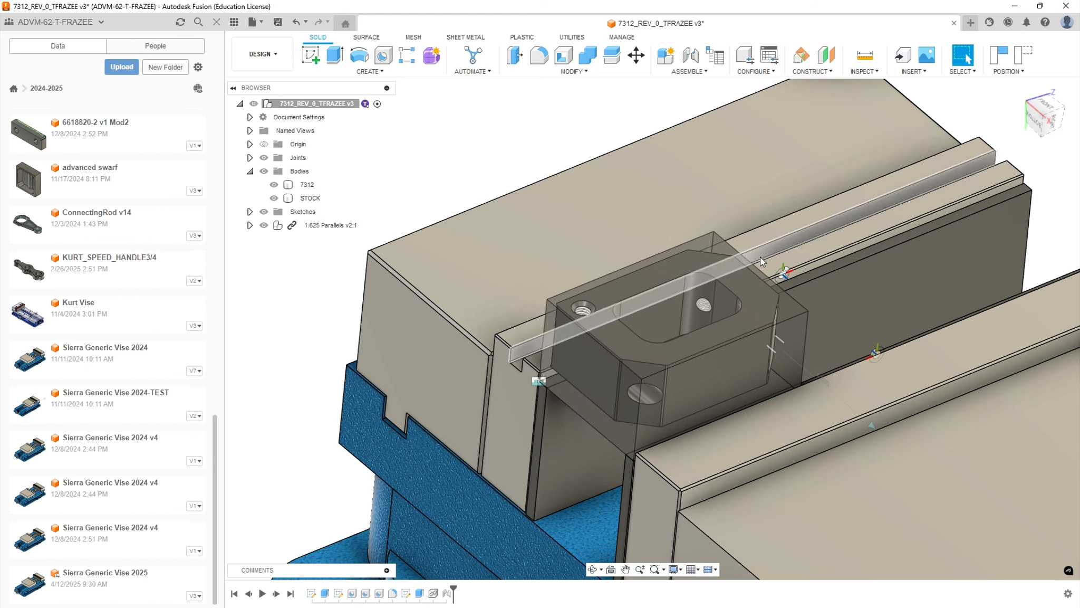
{"action": "left_click", "coordinate": [758, 281]}
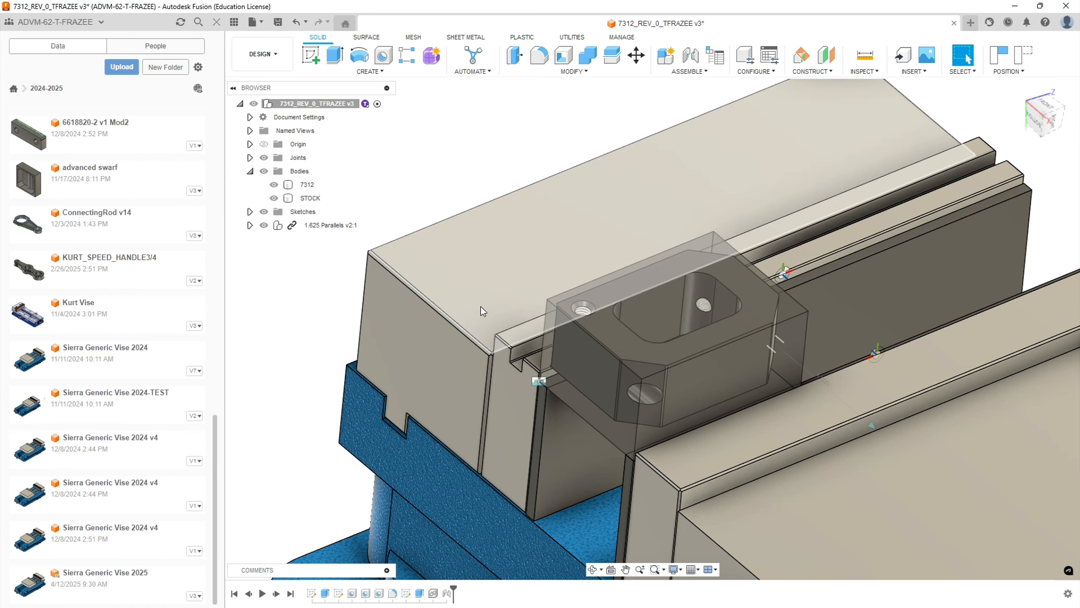
{"action": "scroll", "coordinate": [398, 386], "scroll_direction": "down", "scroll_amount": 2}
{"action": "scroll", "coordinate": [397, 386], "scroll_direction": "down", "scroll_amount": 2}
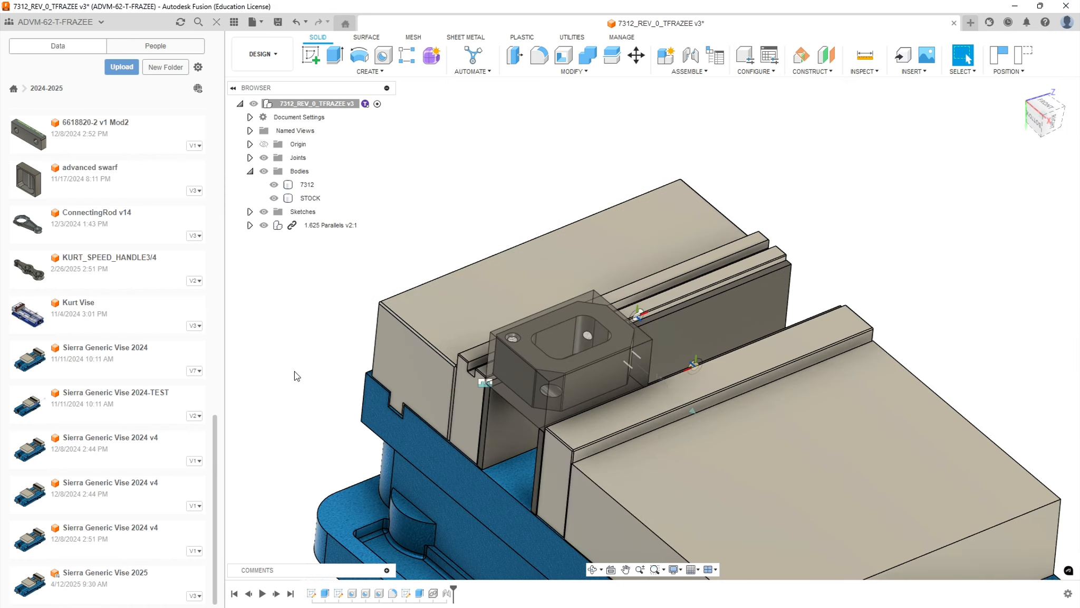
{"action": "scroll", "coordinate": [343, 361], "scroll_direction": "down", "scroll_amount": 1}
{"action": "scroll", "coordinate": [343, 361], "scroll_direction": "down", "scroll_amount": 3}
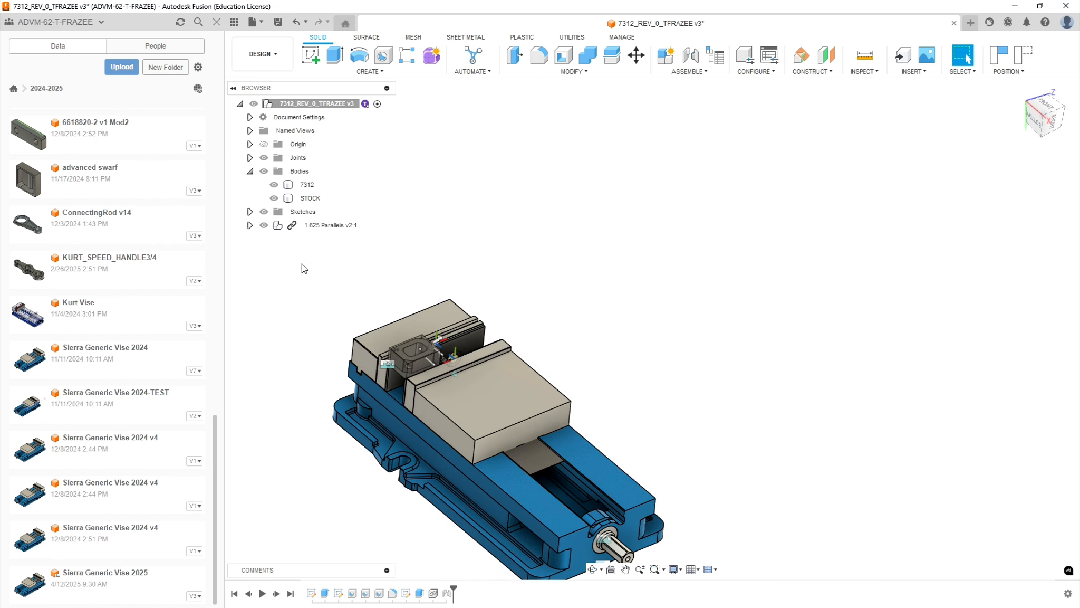
Hide the first vise and insert a second Sierra Generic Vise 2025 with the 1.625 Parallels v2 configuration
{"action": "left_click", "coordinate": [264, 226]}
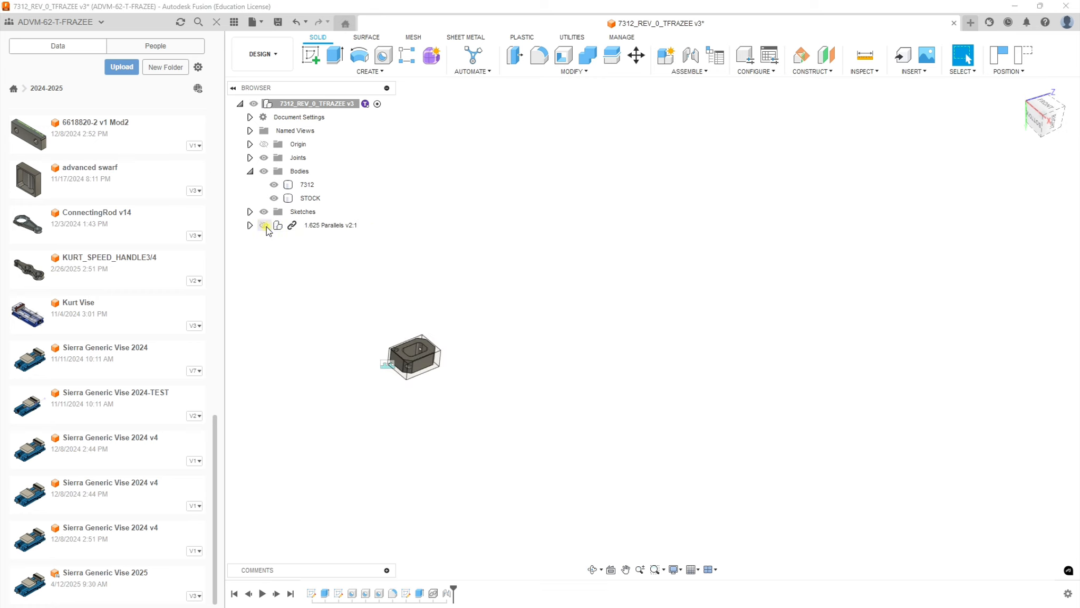
{"action": "left_click", "coordinate": [308, 280]}
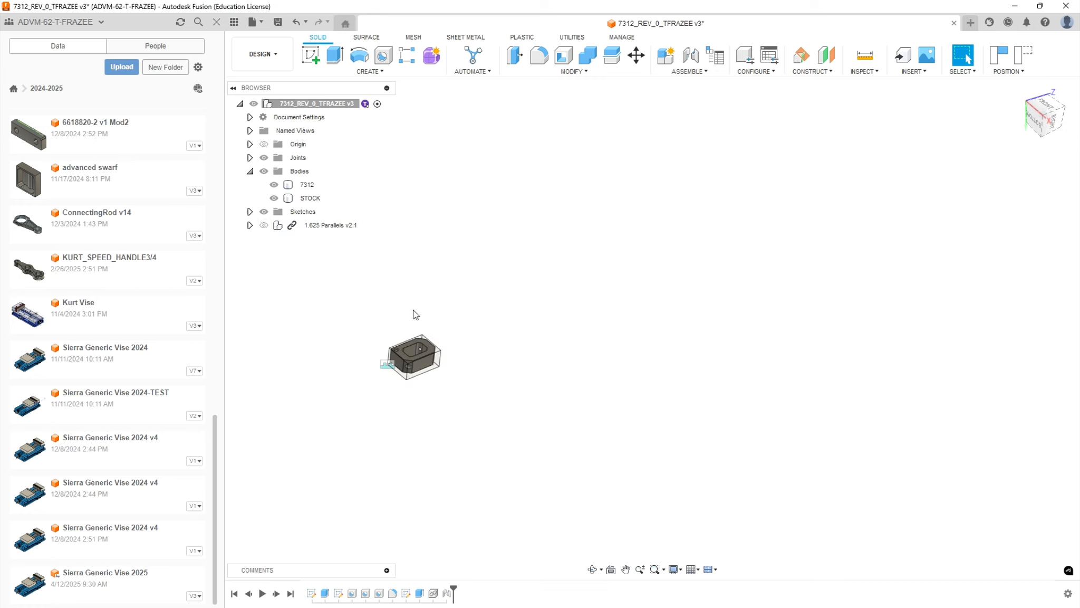
{"action": "left_click_drag", "start_coordinate": [111, 584], "coordinate": [643, 364]}
{"action": "left_click", "coordinate": [995, 217]}
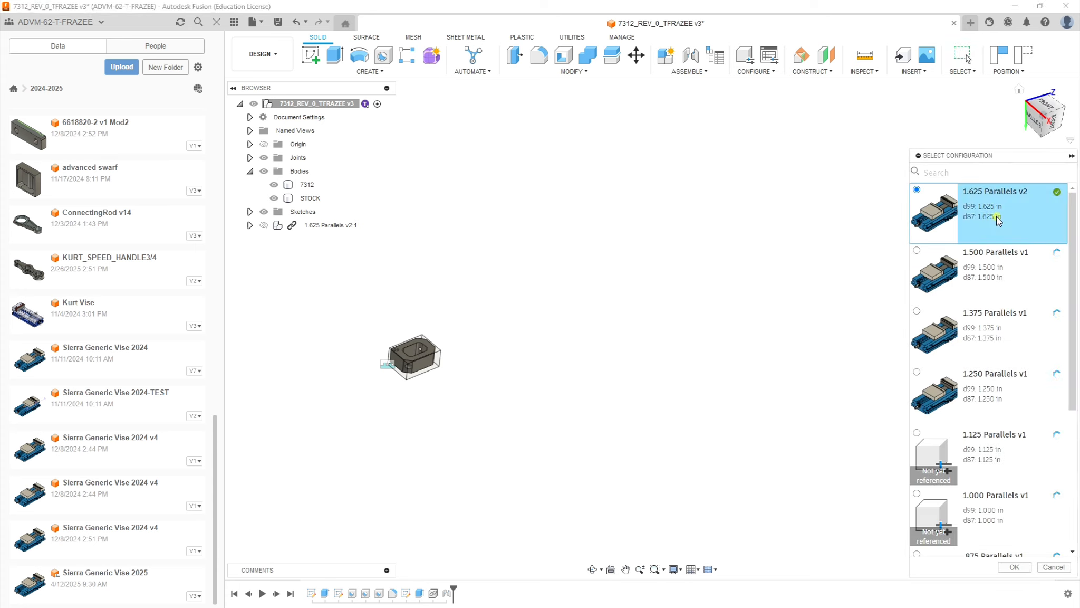
{"action": "left_click", "coordinate": [1014, 567]}
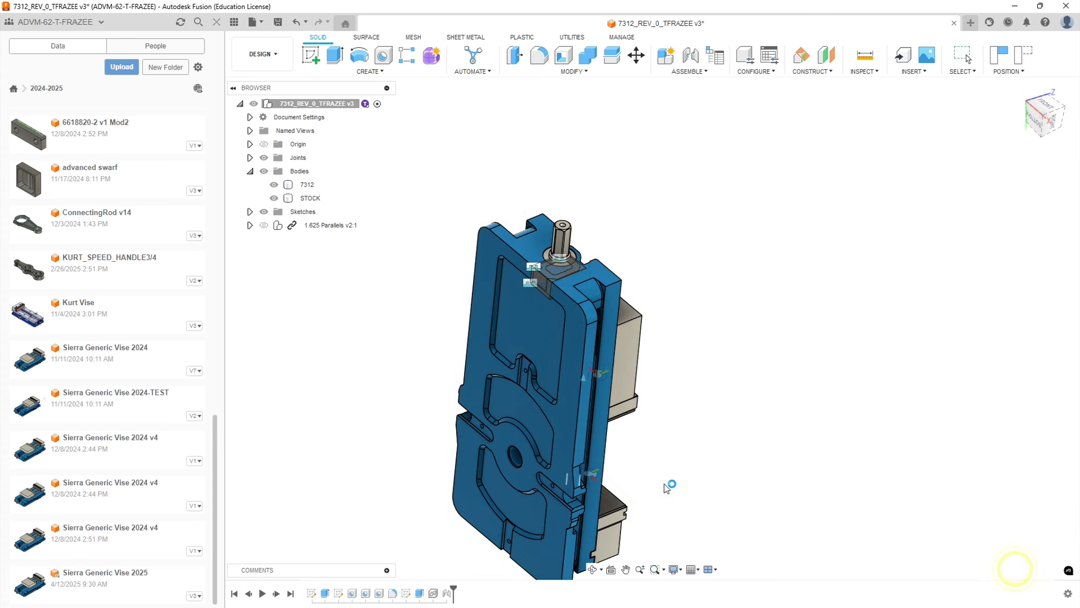
Move the newly inserted vise by about -1.673 in X, 3.013 in Y and 3.771 in Z, away from the part
{"action": "middle_click_drag", "start_coordinate": [555, 259], "coordinate": [794, 508], "text": "shift"}
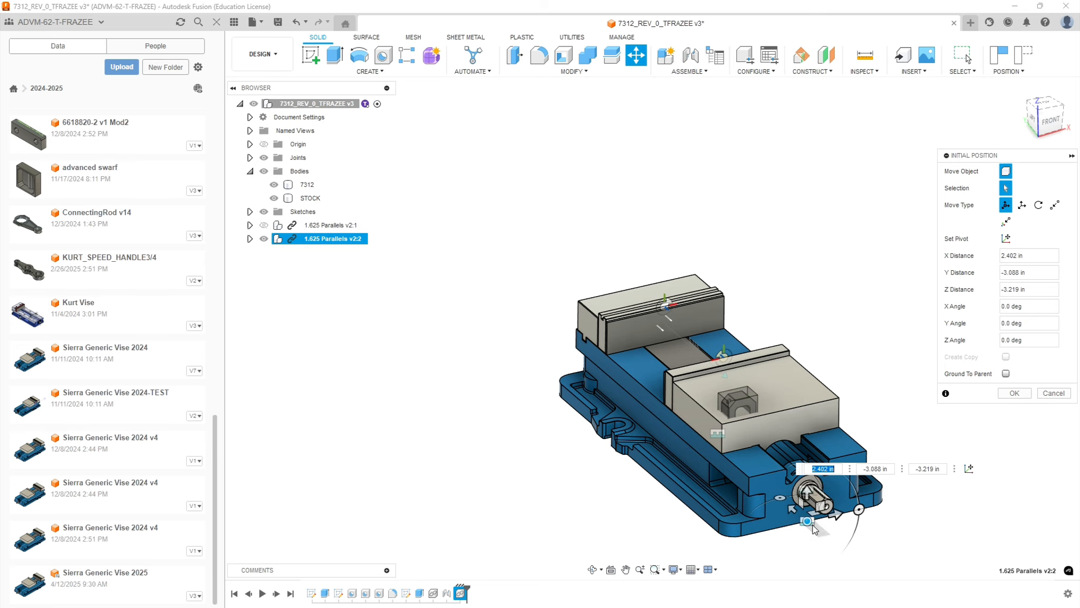
{"action": "left_click_drag", "start_coordinate": [806, 521], "coordinate": [716, 337]}
{"action": "middle_click_drag", "start_coordinate": [716, 337], "coordinate": [448, 313], "text": "shift"}
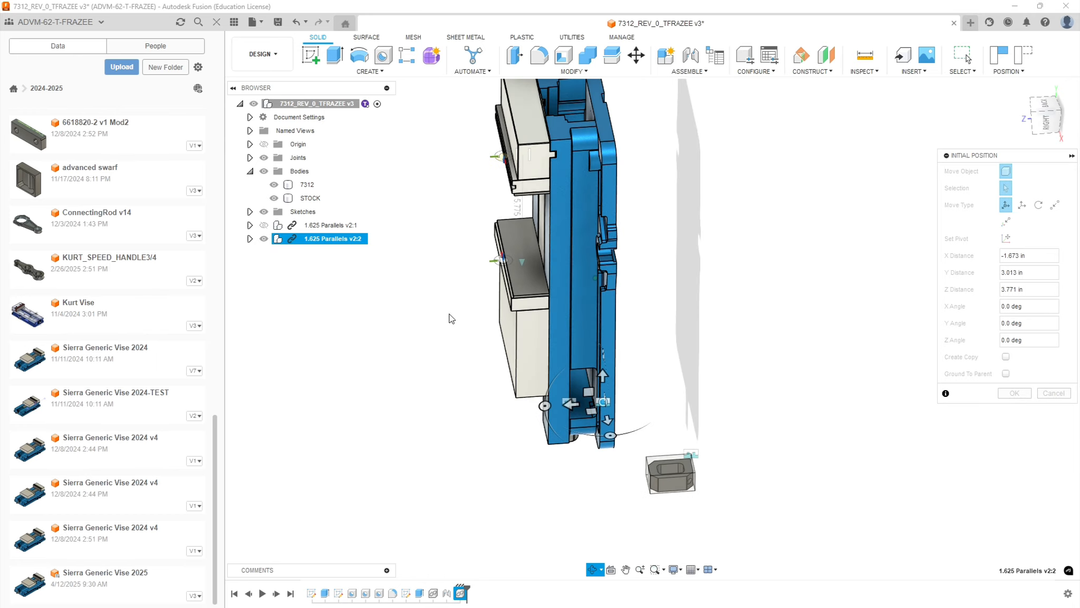
{"action": "scroll", "coordinate": [678, 484], "scroll_direction": "up", "scroll_amount": 8}
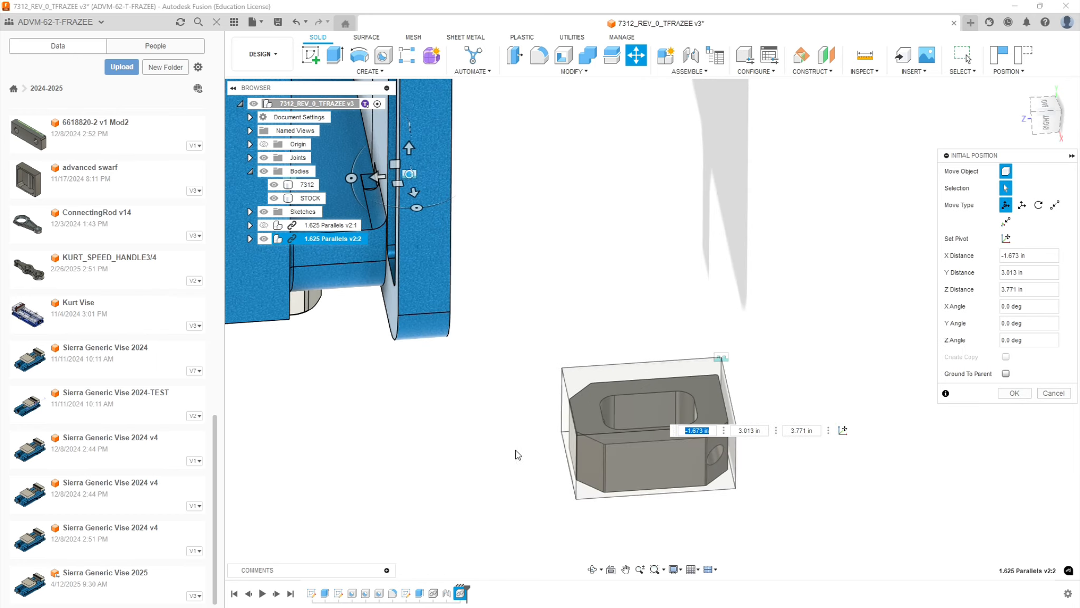
{"action": "scroll", "coordinate": [522, 422], "scroll_direction": "down", "scroll_amount": 8}
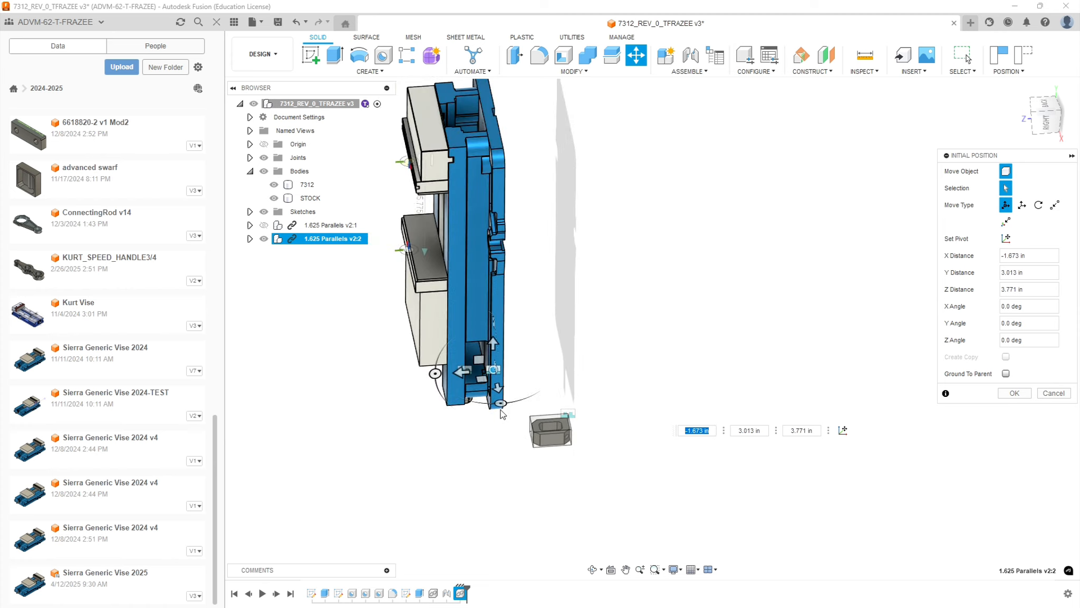
Rotate the second vise -90 degrees about Y, -90 degrees about X and 180 degrees about Z
{"action": "left_click_drag", "start_coordinate": [500, 402], "coordinate": [457, 372]}
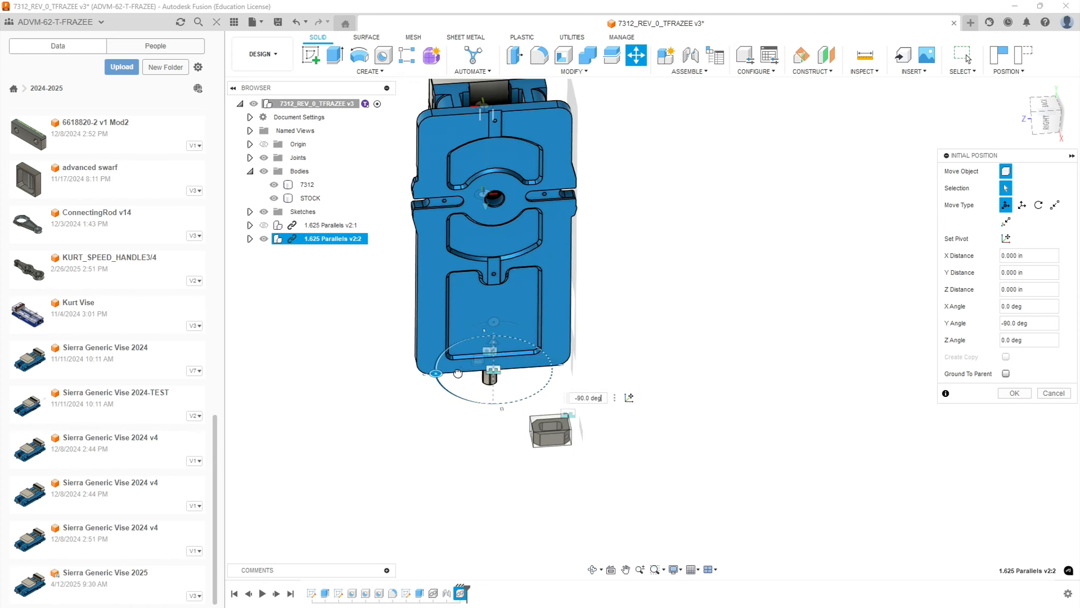
{"action": "middle_click_drag", "start_coordinate": [743, 382], "coordinate": [803, 376], "text": "shift"}
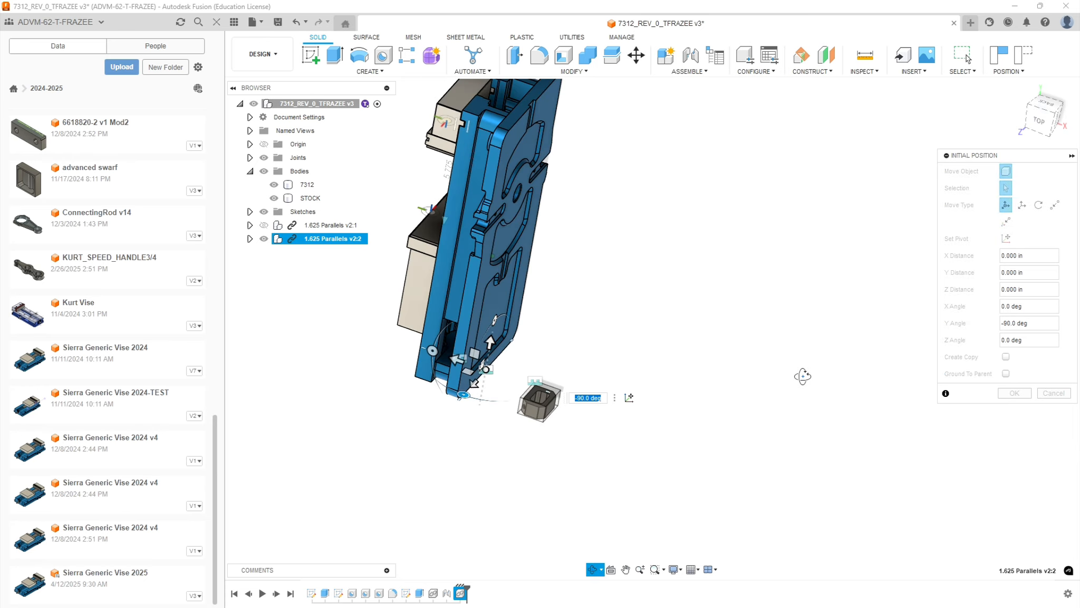
{"action": "left_click_drag", "start_coordinate": [434, 351], "coordinate": [494, 320]}
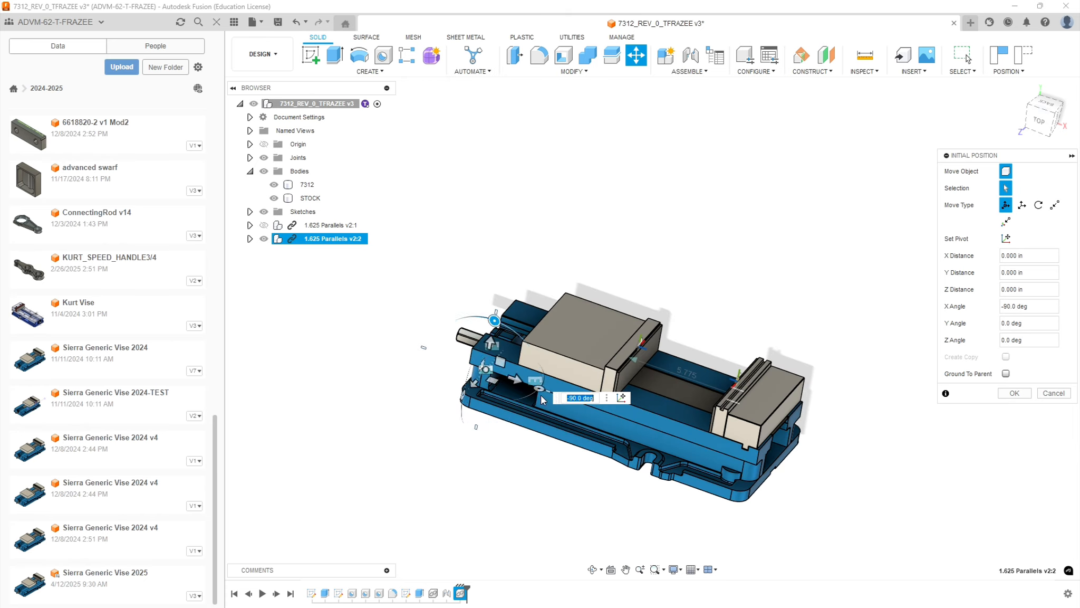
{"action": "left_click_drag", "start_coordinate": [539, 389], "coordinate": [444, 353]}
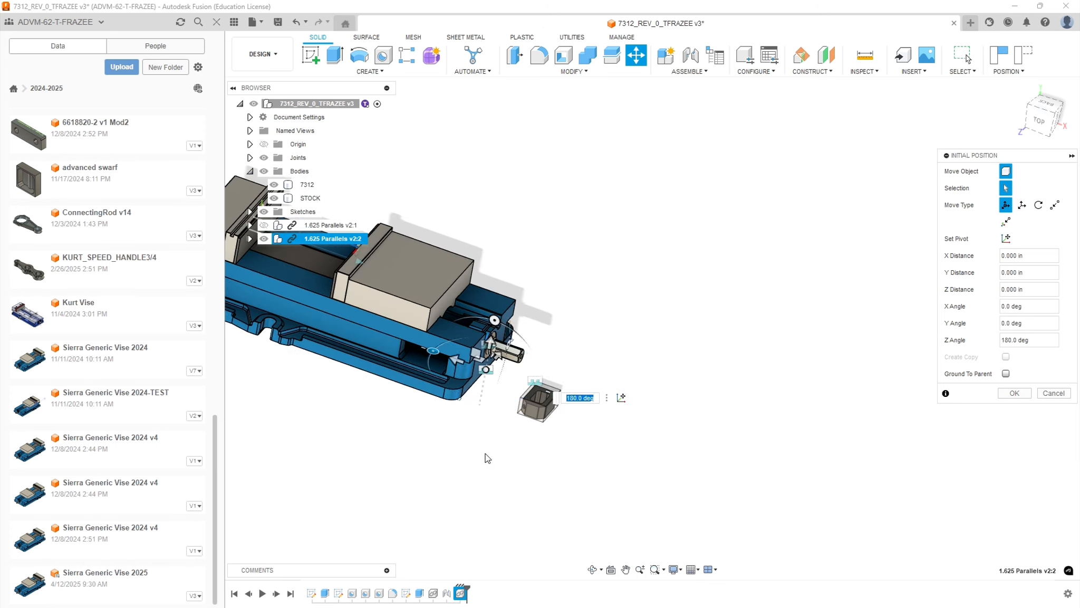
Move the vise below the part by about -0.754, -15.357 and -8.977 in and accept its initial position
{"action": "scroll", "coordinate": [502, 492], "scroll_direction": "down", "scroll_amount": 2}
{"action": "left_click_drag", "start_coordinate": [488, 399], "coordinate": [666, 575]}
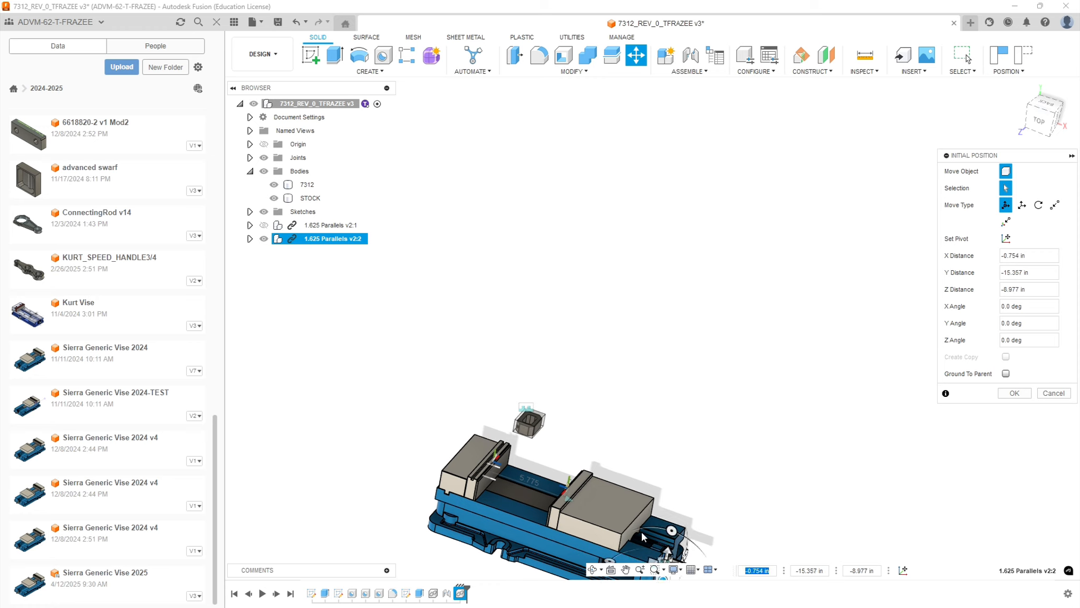
{"action": "scroll", "coordinate": [511, 509], "scroll_direction": "up", "scroll_amount": 3}
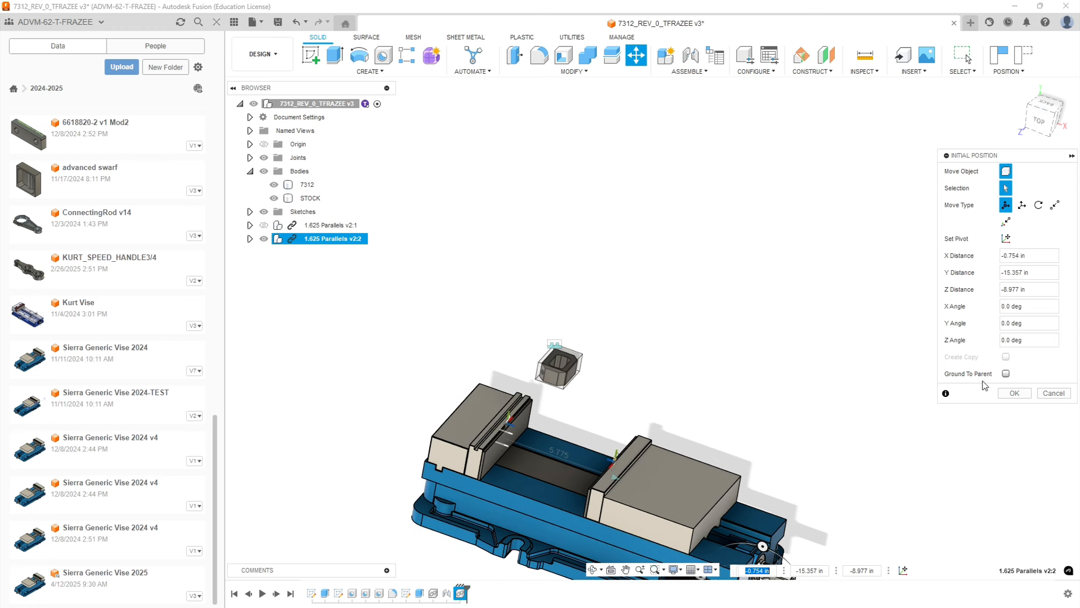
{"action": "left_click", "coordinate": [1015, 394]}
{"action": "scroll", "coordinate": [528, 426], "scroll_direction": "up", "scroll_amount": 4}
{"action": "middle_click_drag", "start_coordinate": [528, 426], "coordinate": [648, 391], "text": "shift"}
{"action": "key", "text": "Escape"}
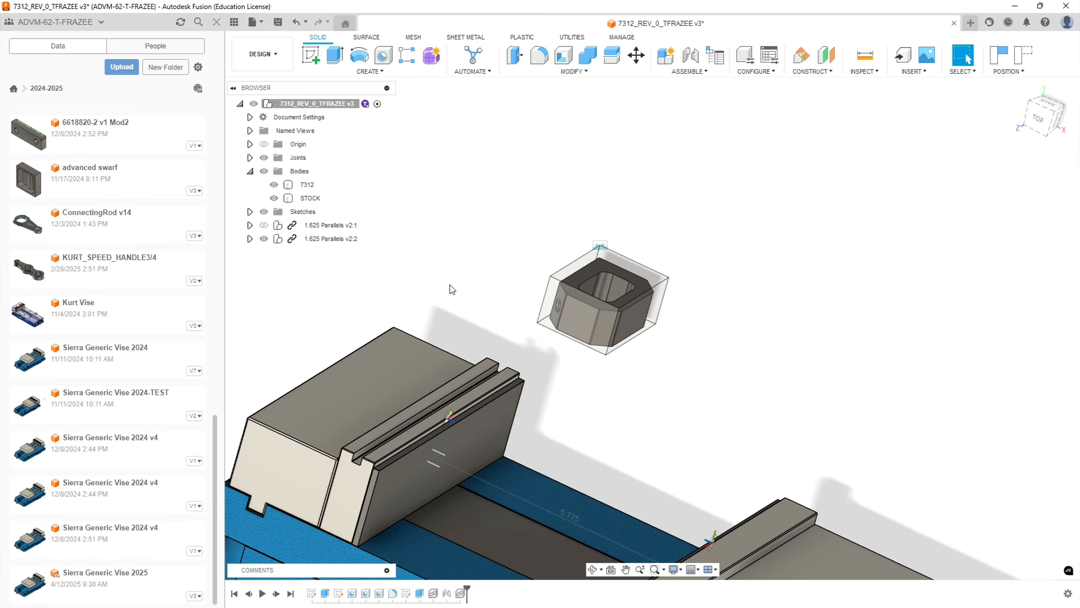
Hide the STOCK body and start a joint with its first origin at the inner end corner of the rear jaw's step
{"action": "left_click", "coordinate": [273, 198]}
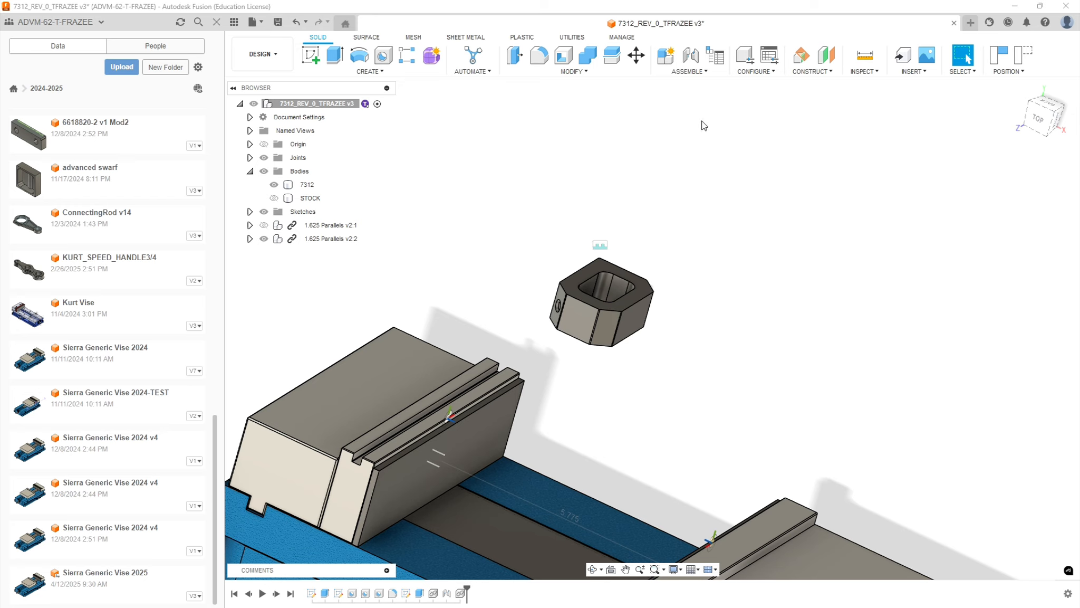
{"action": "left_click", "coordinate": [698, 58]}
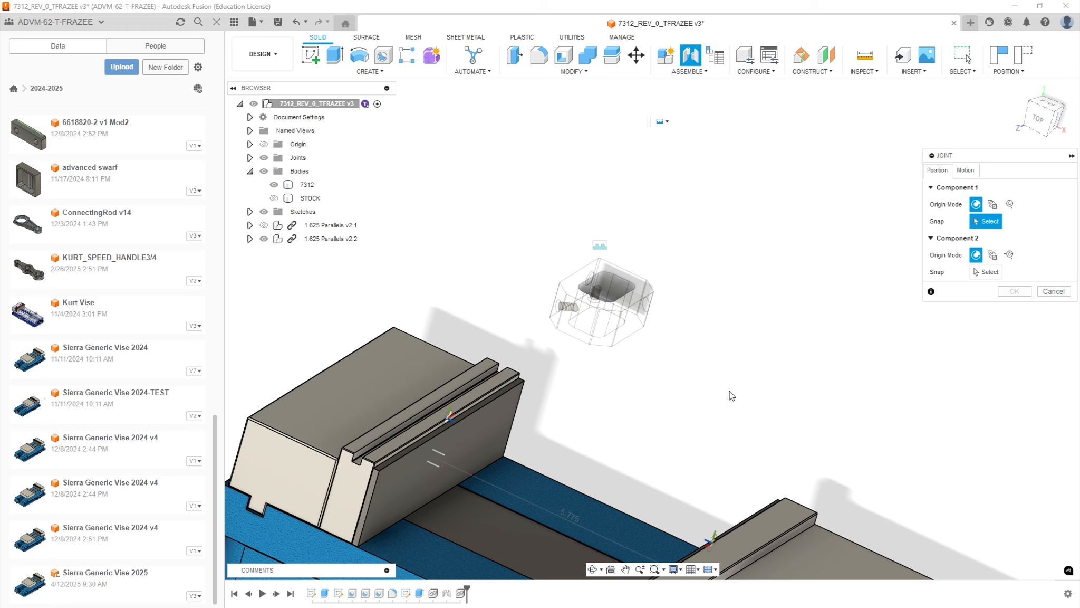
{"action": "scroll", "coordinate": [400, 475], "scroll_direction": "up", "scroll_amount": 8}
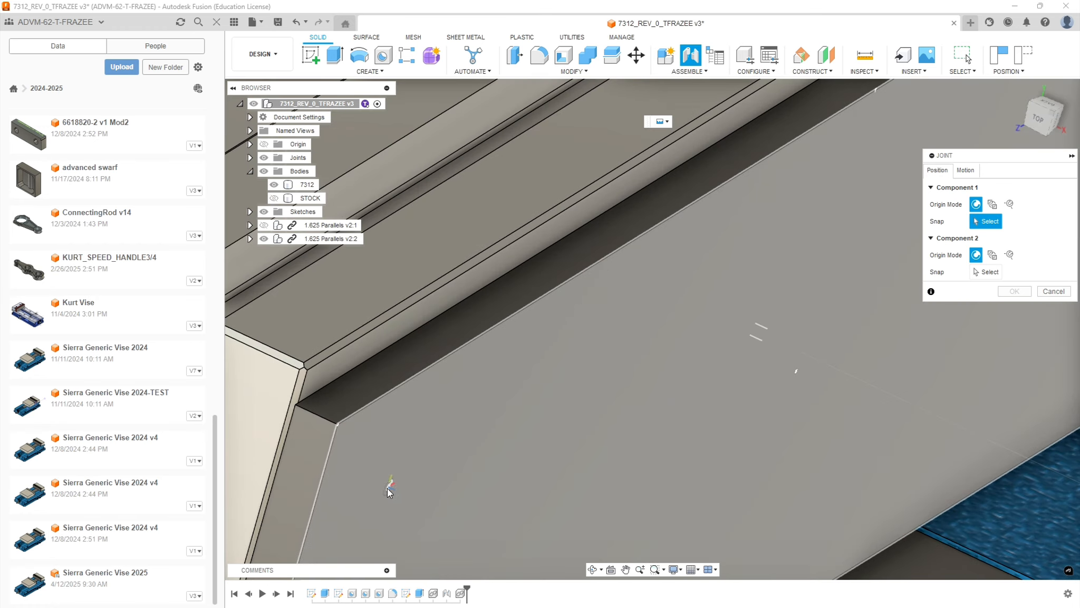
{"action": "scroll", "coordinate": [299, 406], "scroll_direction": "up", "scroll_amount": 4}
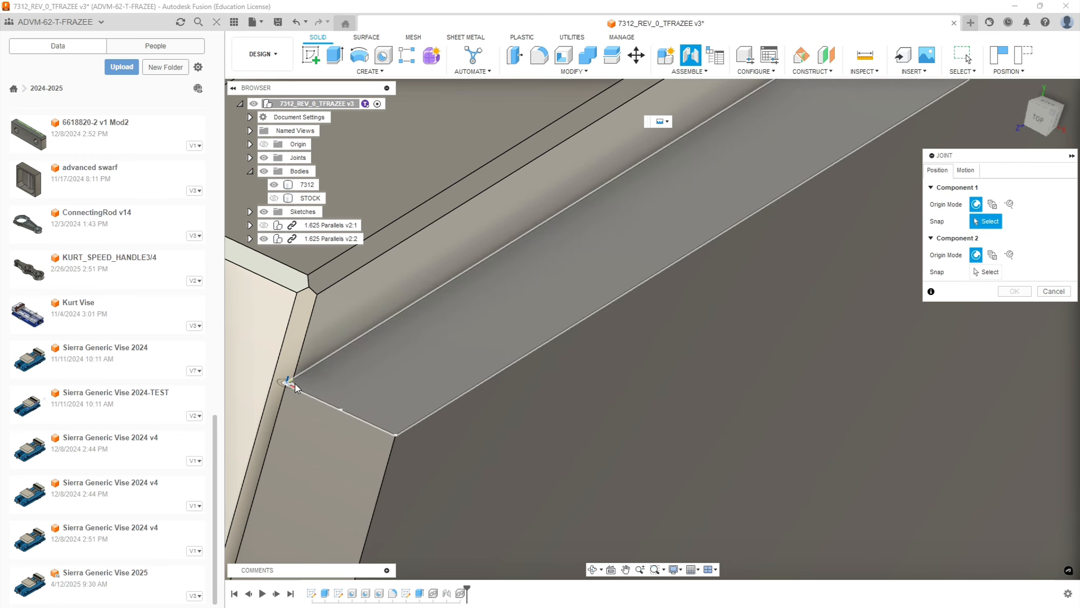
{"action": "left_click", "coordinate": [296, 385]}
{"action": "scroll", "coordinate": [573, 469], "scroll_direction": "down", "scroll_amount": 10}
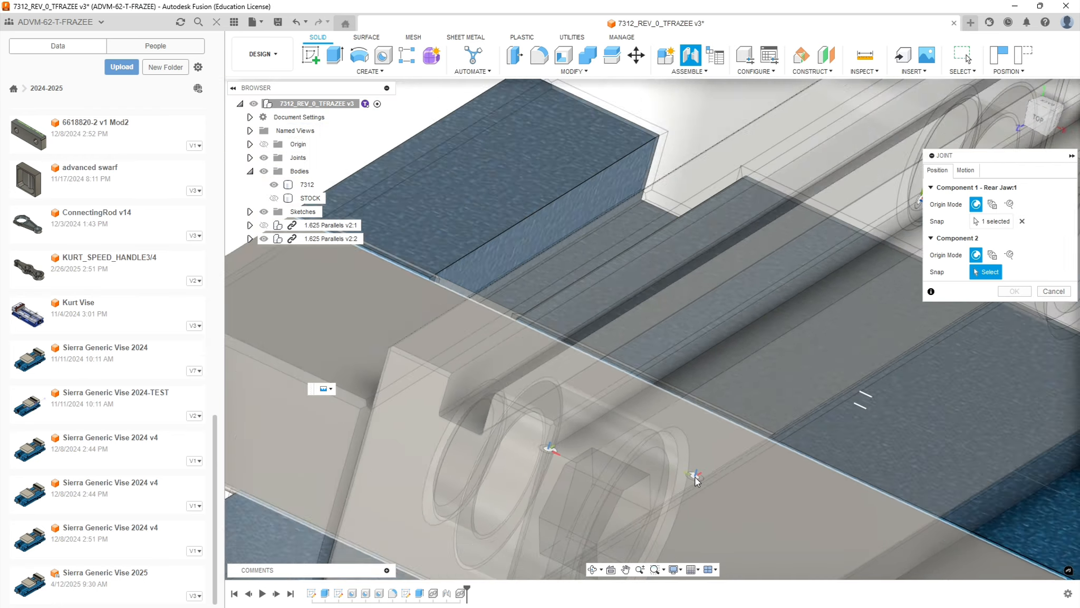
Place the second joint origin at the intersection of the part's lower side edge and lower end edge, and complete the joint
{"action": "scroll", "coordinate": [873, 445], "scroll_direction": "up", "scroll_amount": 8}
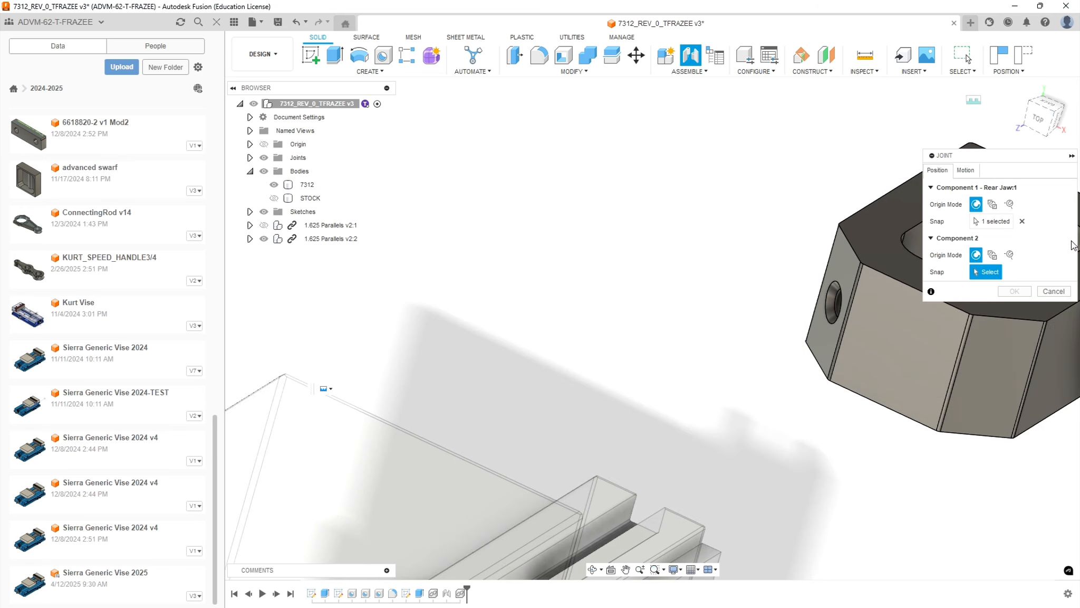
{"action": "left_click", "coordinate": [1009, 256]}
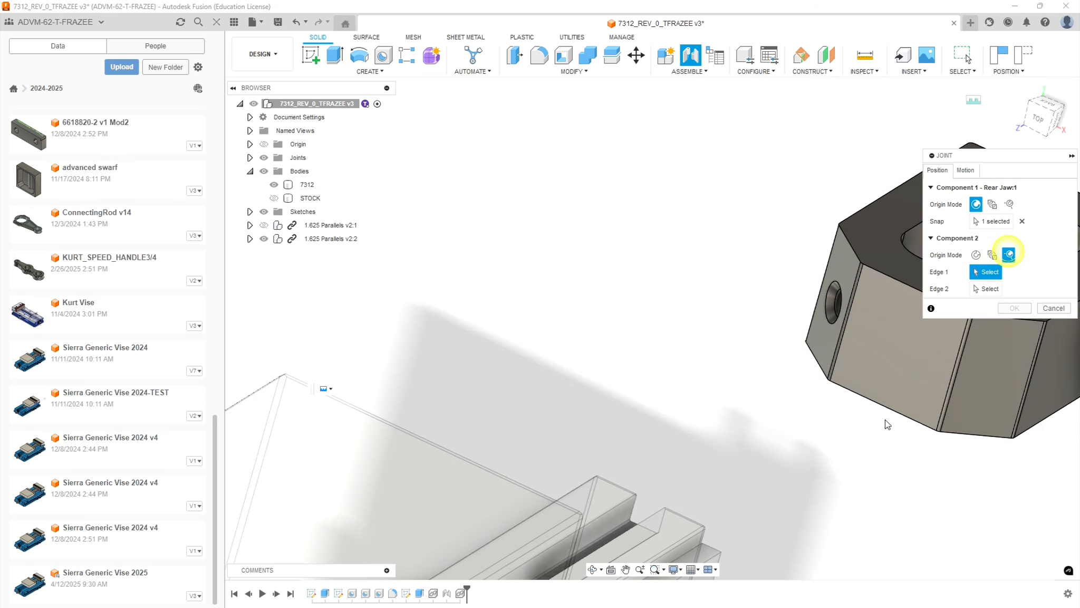
{"action": "scroll", "coordinate": [900, 387], "scroll_direction": "up", "scroll_amount": 5}
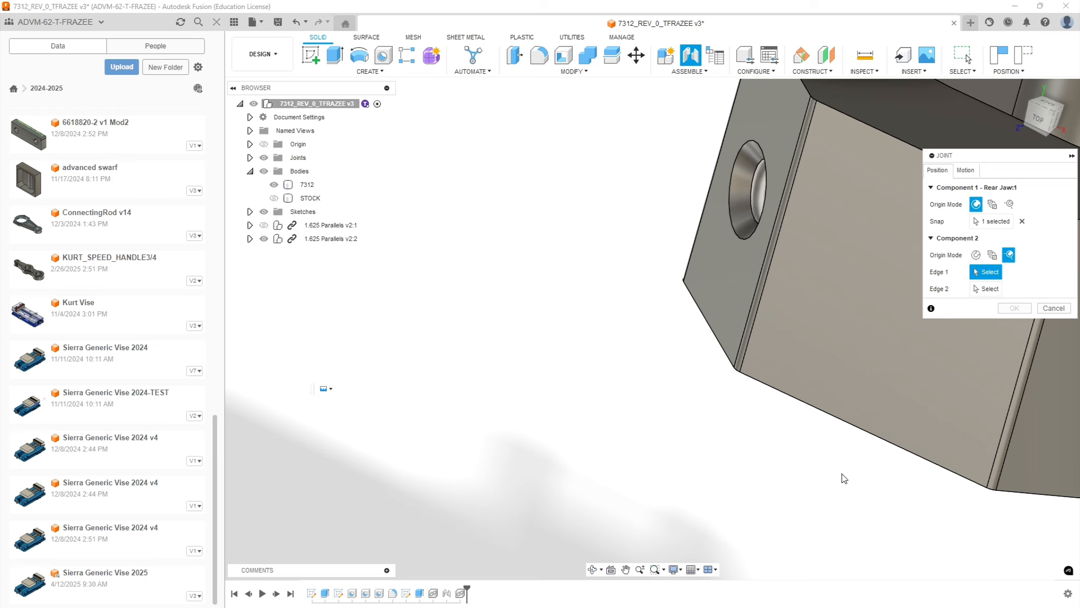
{"action": "left_click", "coordinate": [783, 393]}
{"action": "mouse_move", "coordinate": [690, 379]}
{"action": "middle_mouse_down", "text": "shift"}
{"action": "mouse_move", "coordinate": [679, 366]}
{"action": "mouse_move", "coordinate": [706, 390]}
{"action": "middle_mouse_up", "text": "shift"}
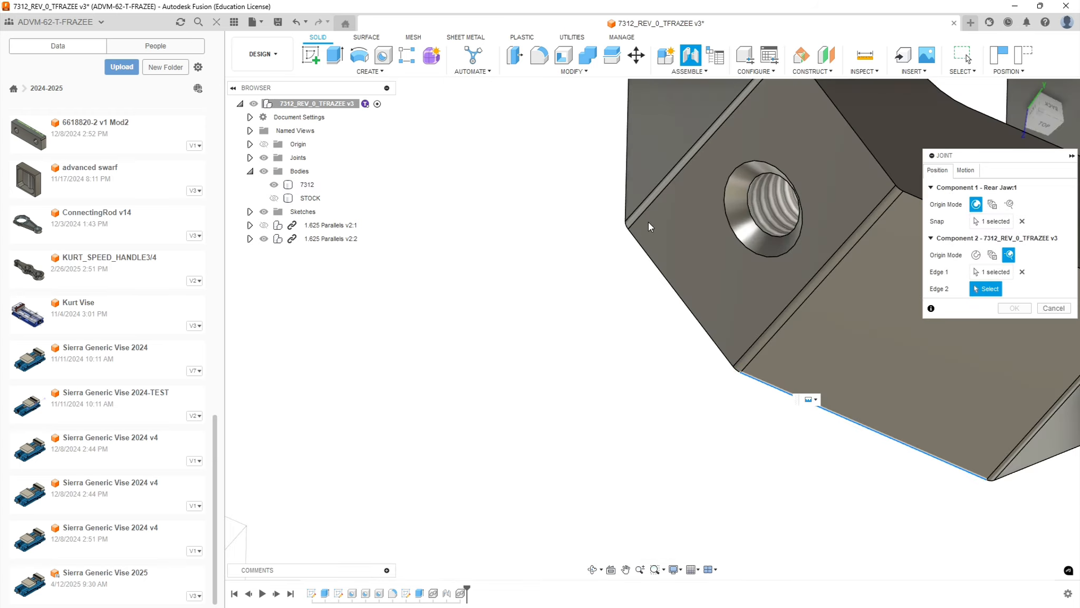
{"action": "left_click", "coordinate": [625, 196]}
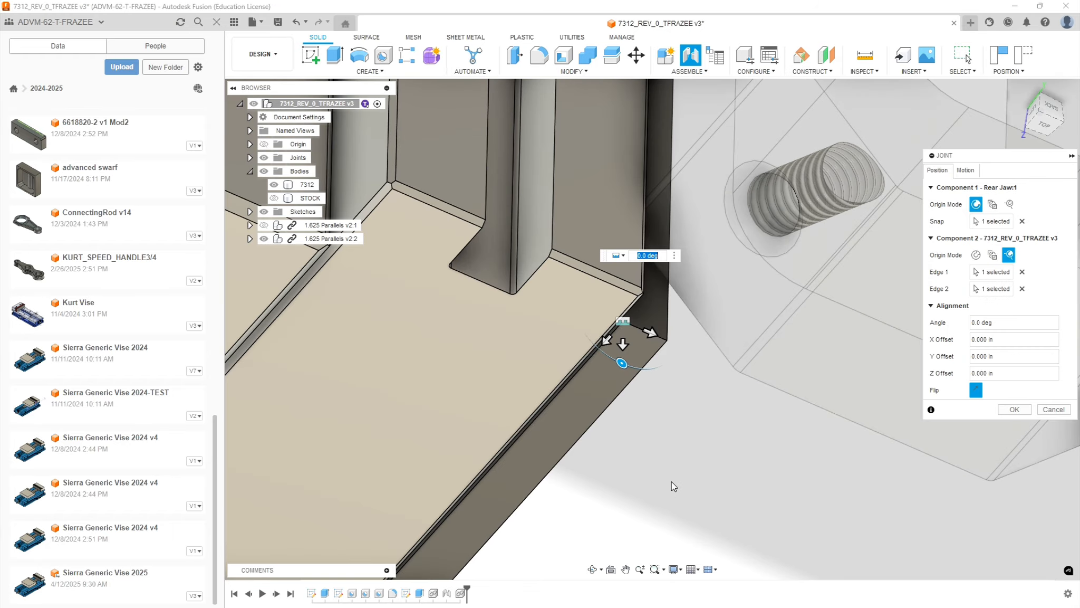
{"action": "middle_click_drag", "start_coordinate": [672, 481], "coordinate": [634, 453], "text": "shift"}
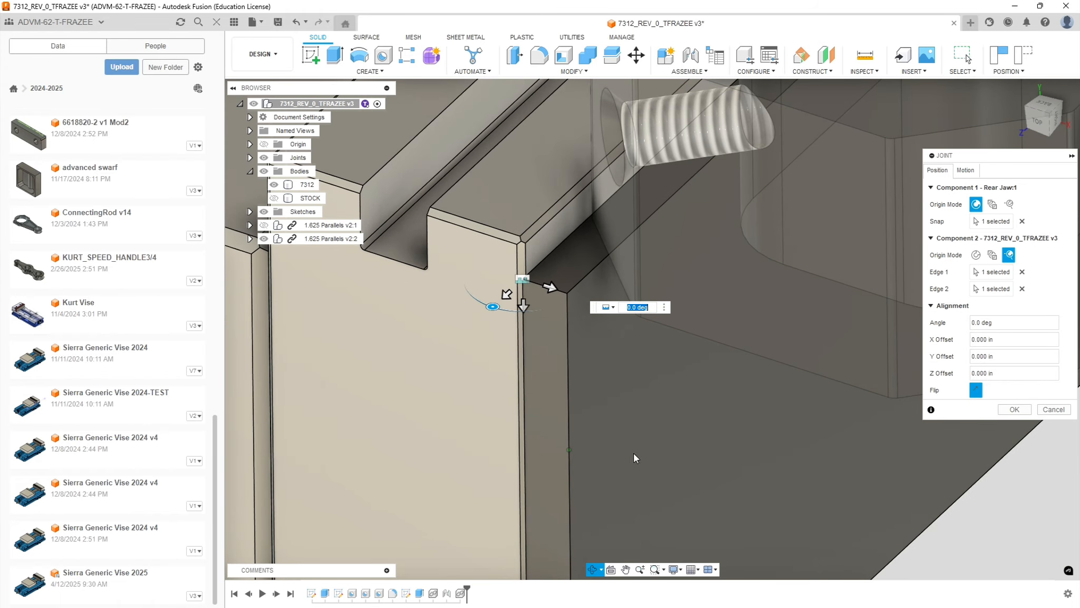
{"action": "scroll", "coordinate": [664, 453], "scroll_direction": "down", "scroll_amount": 5}
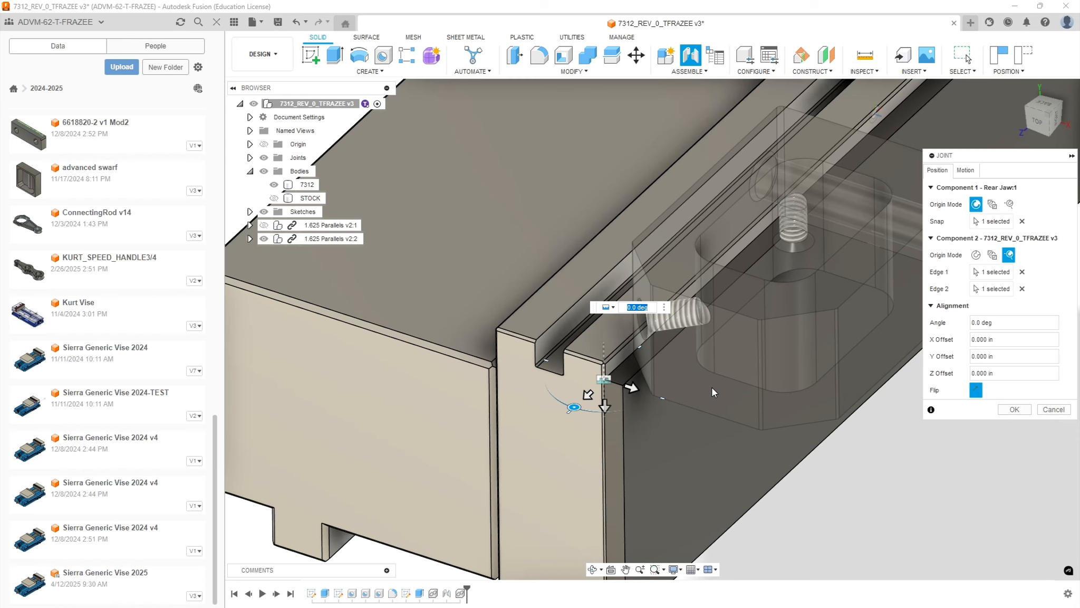
{"action": "left_click", "coordinate": [1018, 410]}
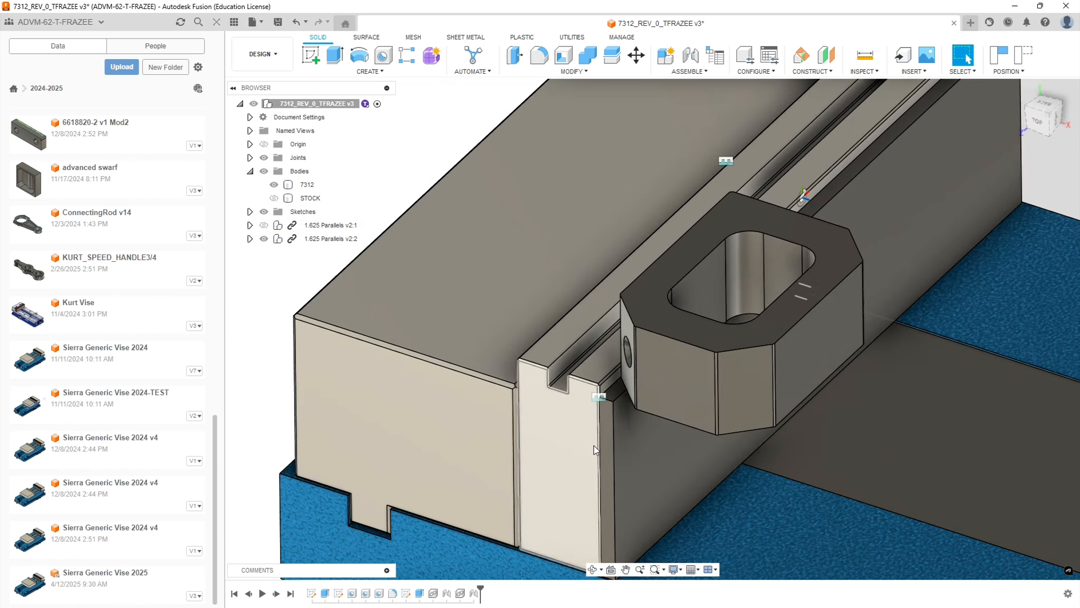
Show the STOCK body to examine how it sits against the rear jaw compared with the part, and hide it again
{"action": "middle_click_drag", "start_coordinate": [593, 446], "coordinate": [342, 436], "text": "shift"}
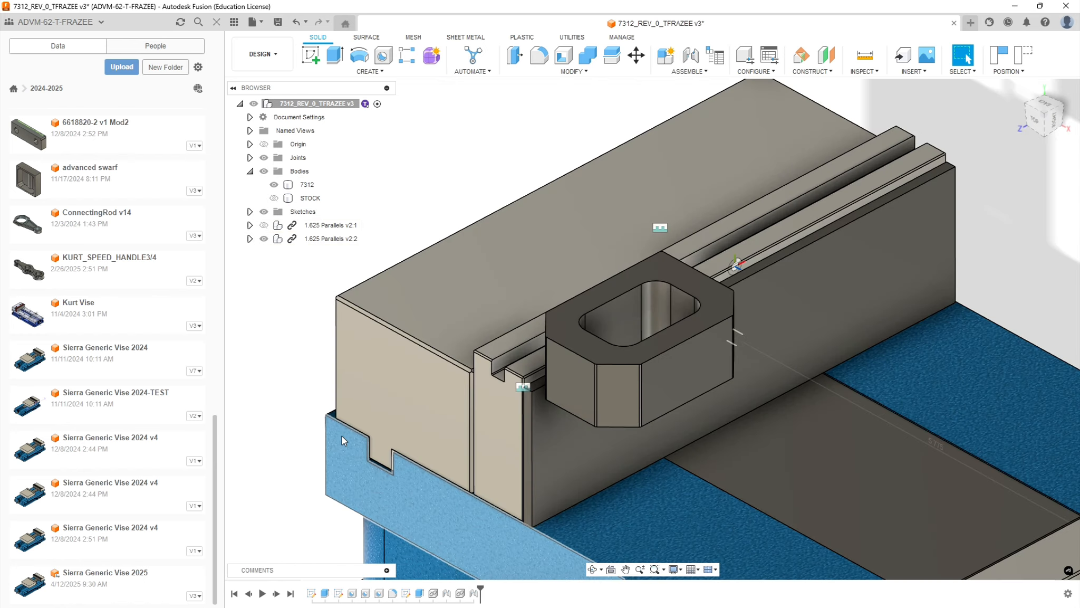
{"action": "left_click", "coordinate": [273, 198]}
{"action": "left_click", "coordinate": [311, 198]}
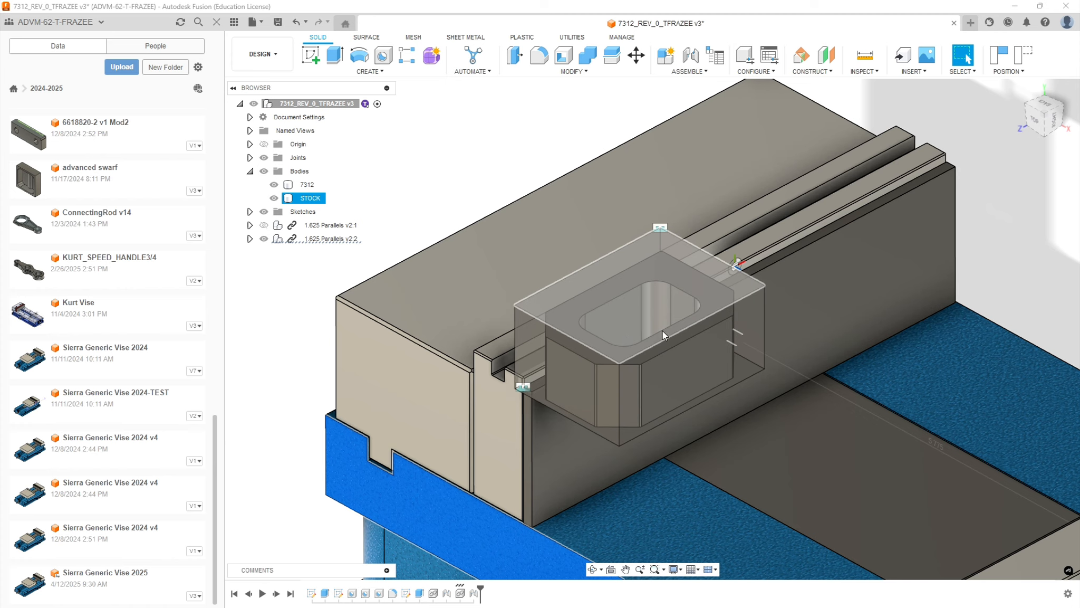
{"action": "key", "text": "Escape"}
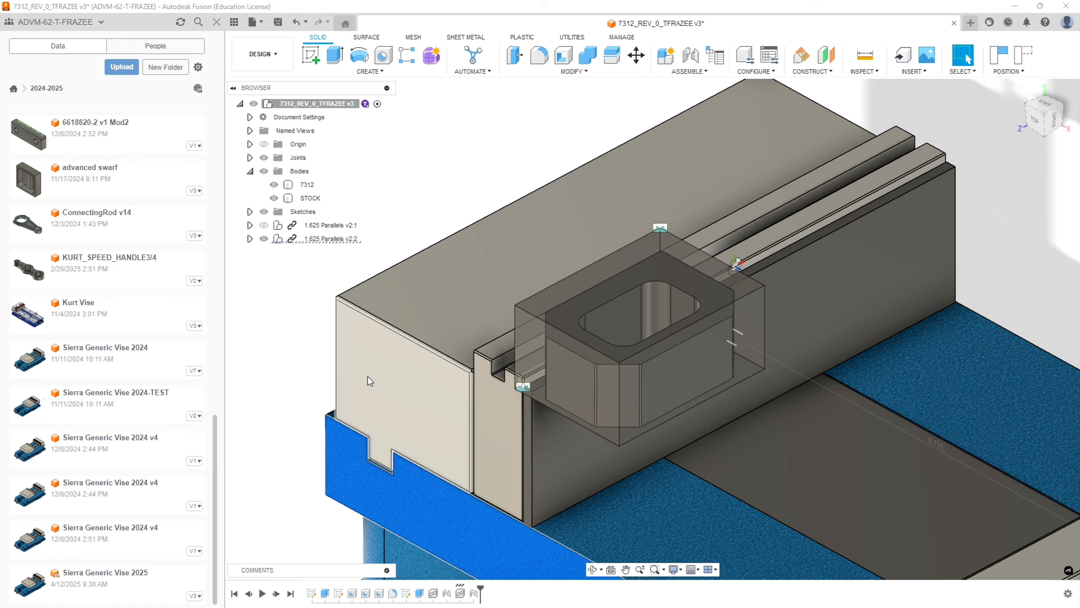
{"action": "middle_click_drag", "start_coordinate": [449, 397], "coordinate": [477, 413], "text": "shift"}
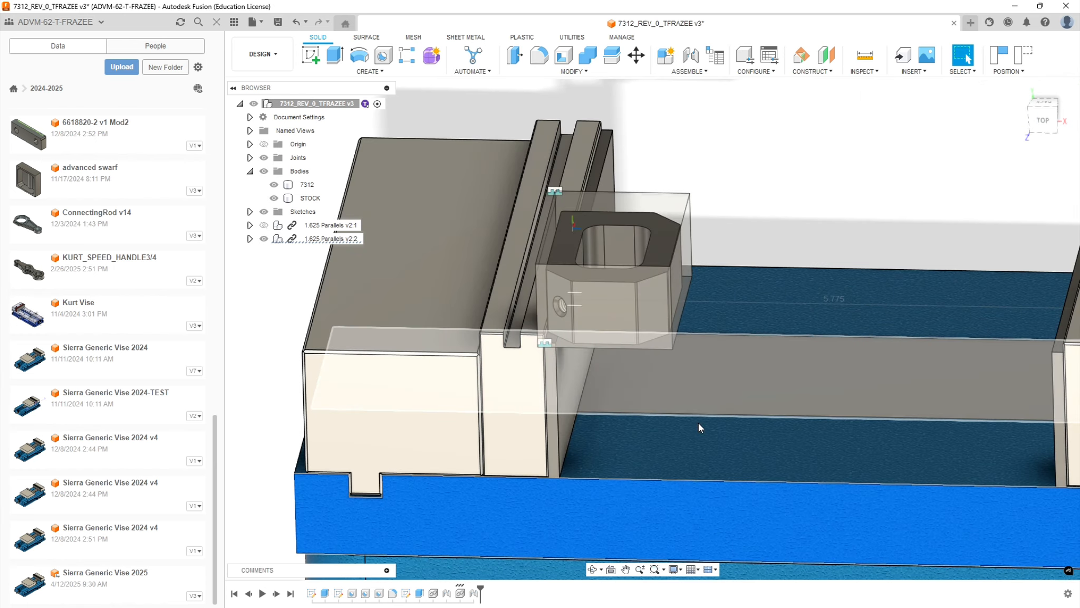
{"action": "left_click", "coordinate": [279, 199]}
{"action": "left_click", "coordinate": [274, 198]}
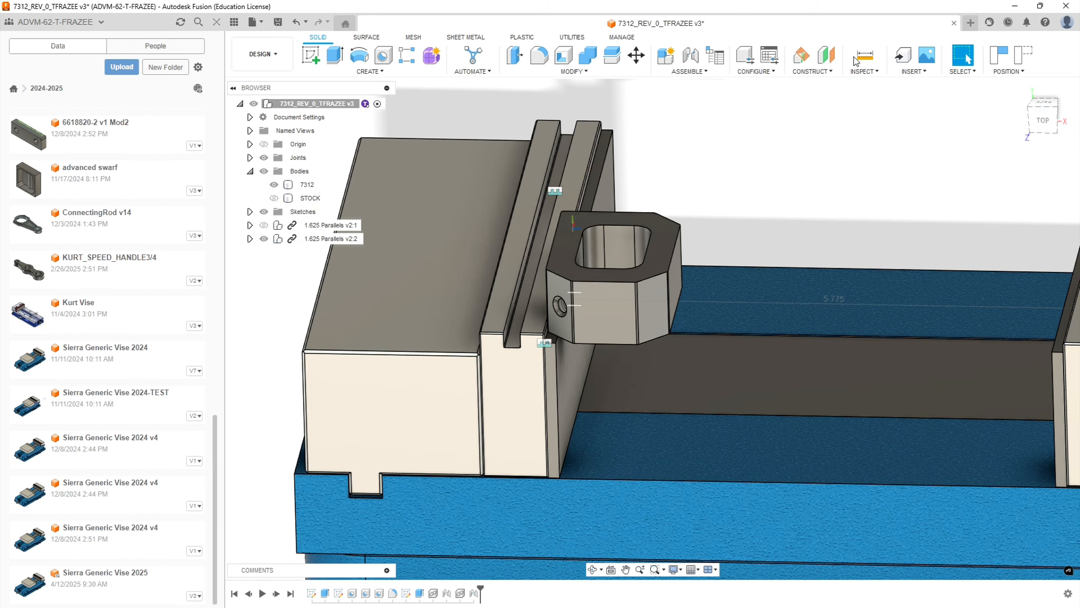
Measure the distance between the part's two parallel long side faces that the vise jaws grip
{"action": "left_click", "coordinate": [862, 57]}
{"action": "middle_click_drag", "start_coordinate": [765, 151], "coordinate": [821, 160], "text": "shift"}
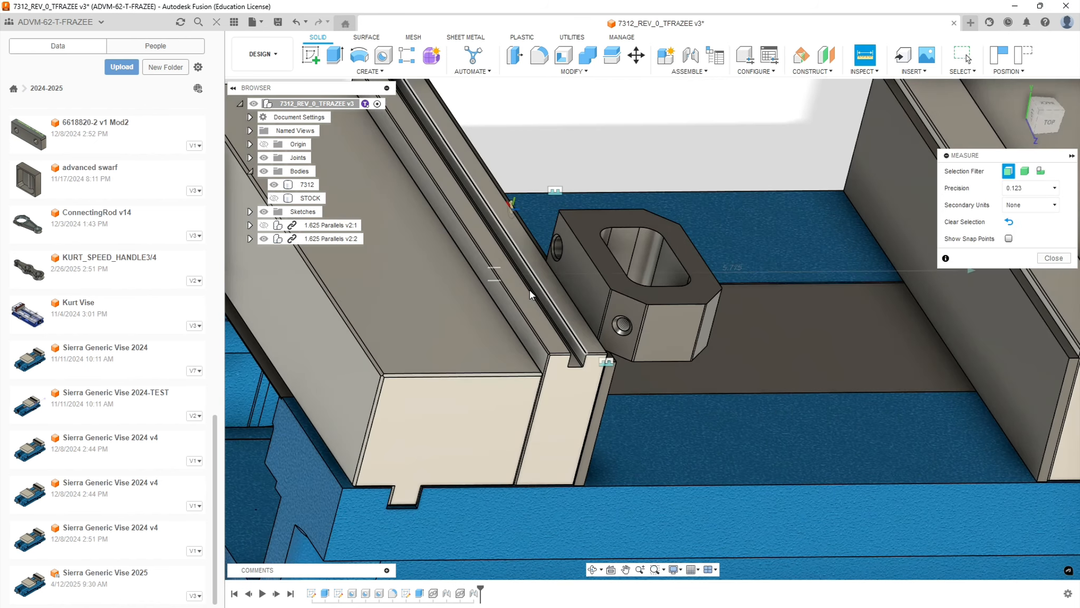
{"action": "left_click", "coordinate": [572, 275]}
{"action": "middle_click_drag", "start_coordinate": [707, 228], "coordinate": [462, 313], "text": "shift"}
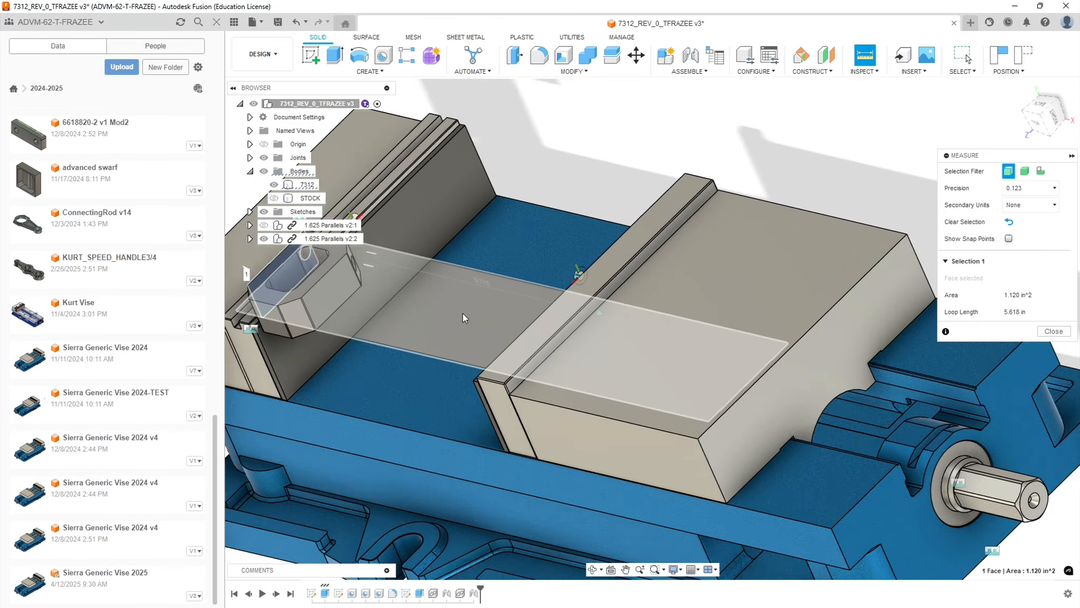
{"action": "scroll", "coordinate": [463, 313], "scroll_direction": "down", "scroll_amount": 5}
{"action": "scroll", "coordinate": [354, 344], "scroll_direction": "up", "scroll_amount": 6}
{"action": "left_click", "coordinate": [404, 290]}
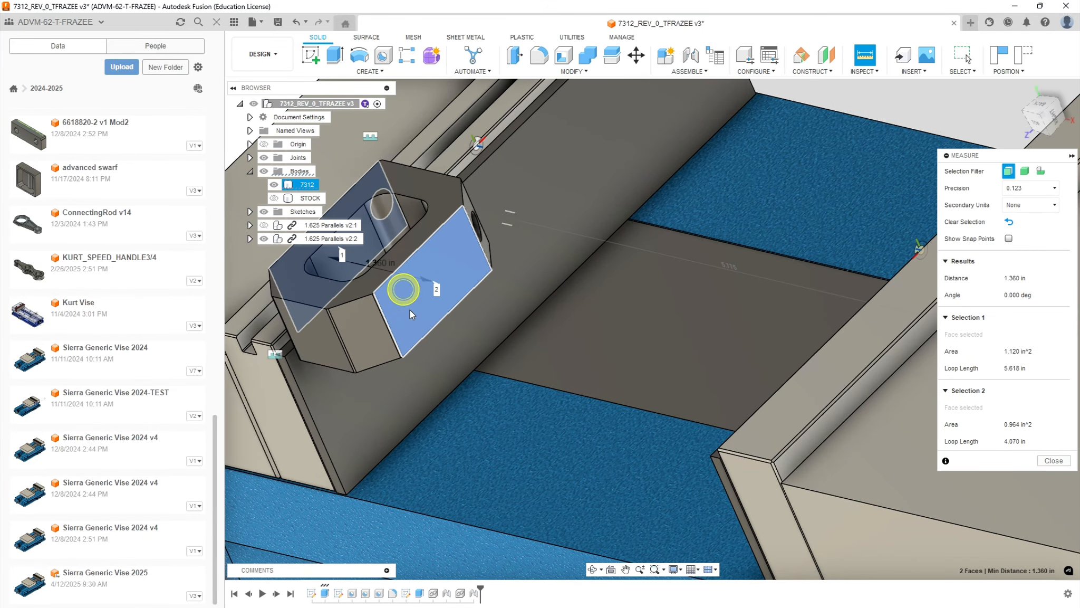
{"action": "middle_click_drag", "start_coordinate": [368, 323], "coordinate": [420, 358], "text": "shift"}
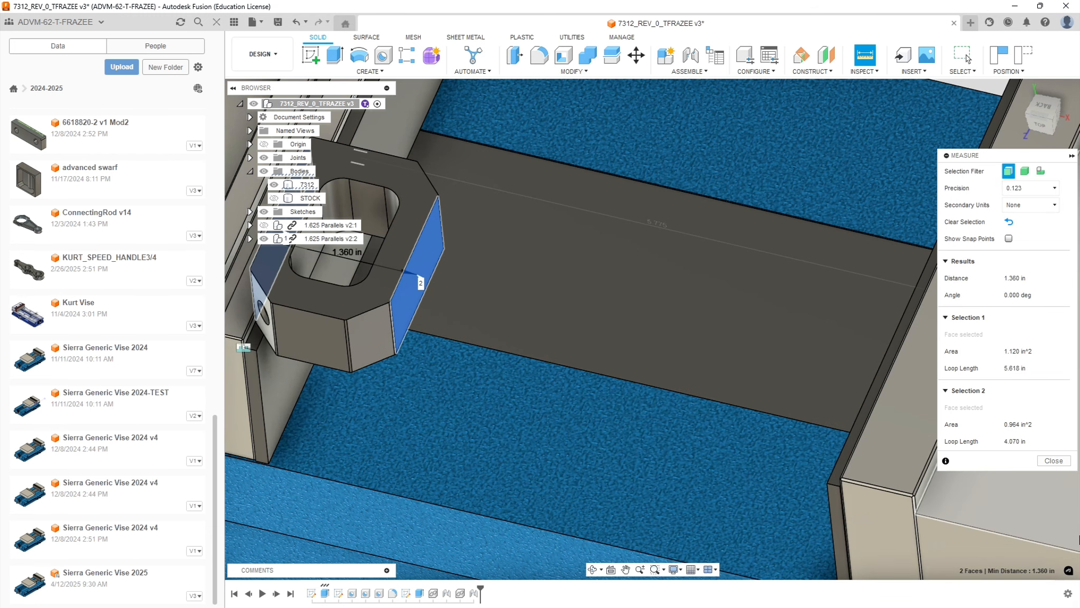
{"action": "left_click", "coordinate": [1053, 461]}
Finish measuring and set the front jaw's joint distance to 1.36 in so the vise closes on the part
{"action": "scroll", "coordinate": [750, 403], "scroll_direction": "down", "scroll_amount": 5}
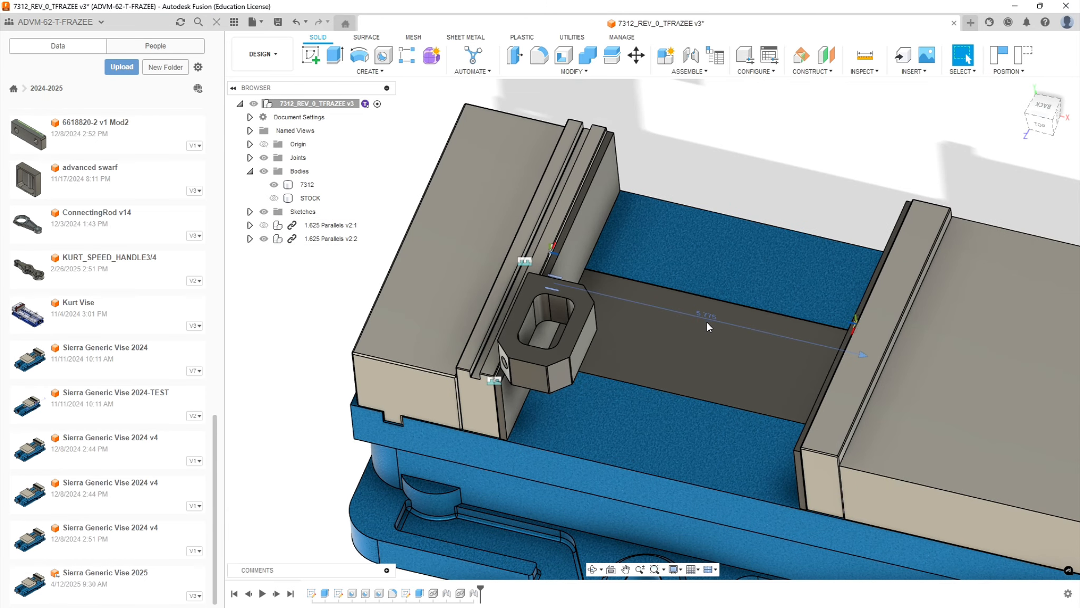
{"action": "double_click", "coordinate": [707, 315]}
{"action": "type", "text": "1.36"}
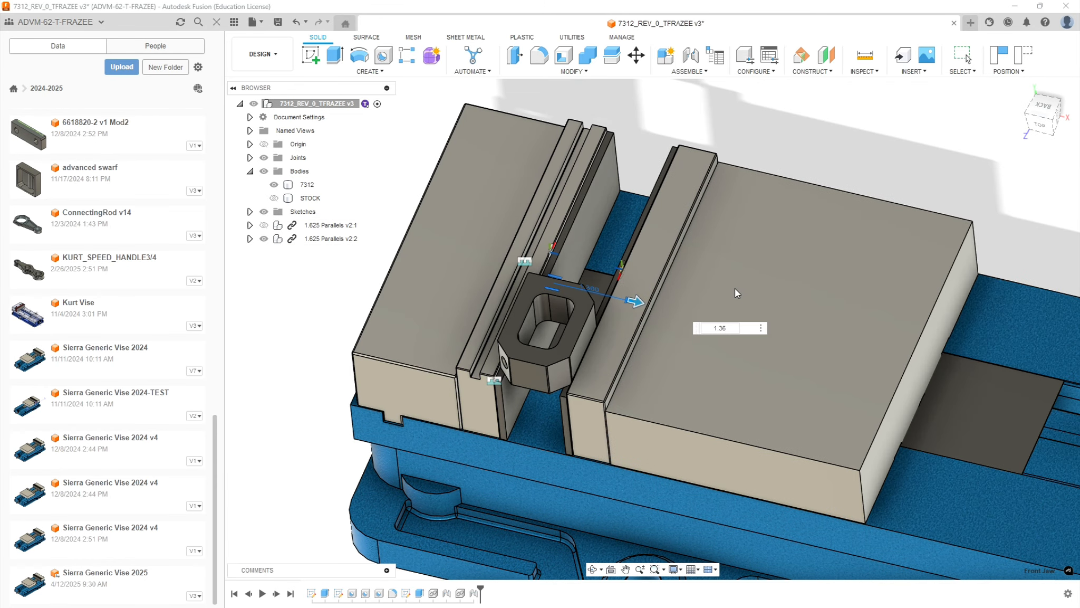
{"action": "key", "text": "Return"}
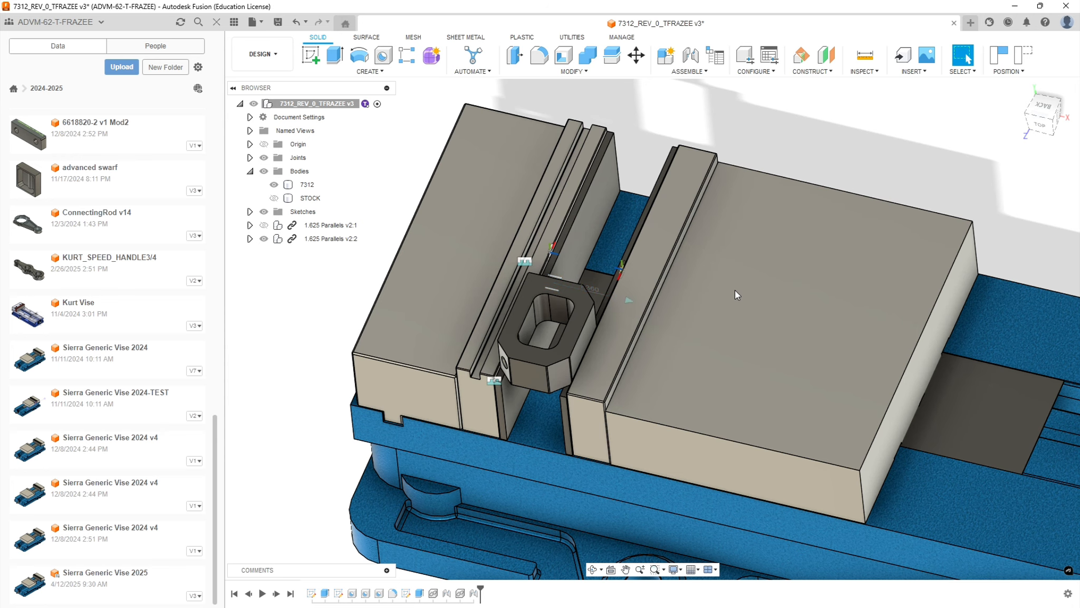
Examine the part clamped between the closed jaws from several sides, including its holes and their clearance to the vise
{"action": "scroll", "coordinate": [580, 408], "scroll_direction": "up", "scroll_amount": 6}
{"action": "middle_click_drag", "start_coordinate": [596, 417], "coordinate": [458, 371], "text": "shift"}
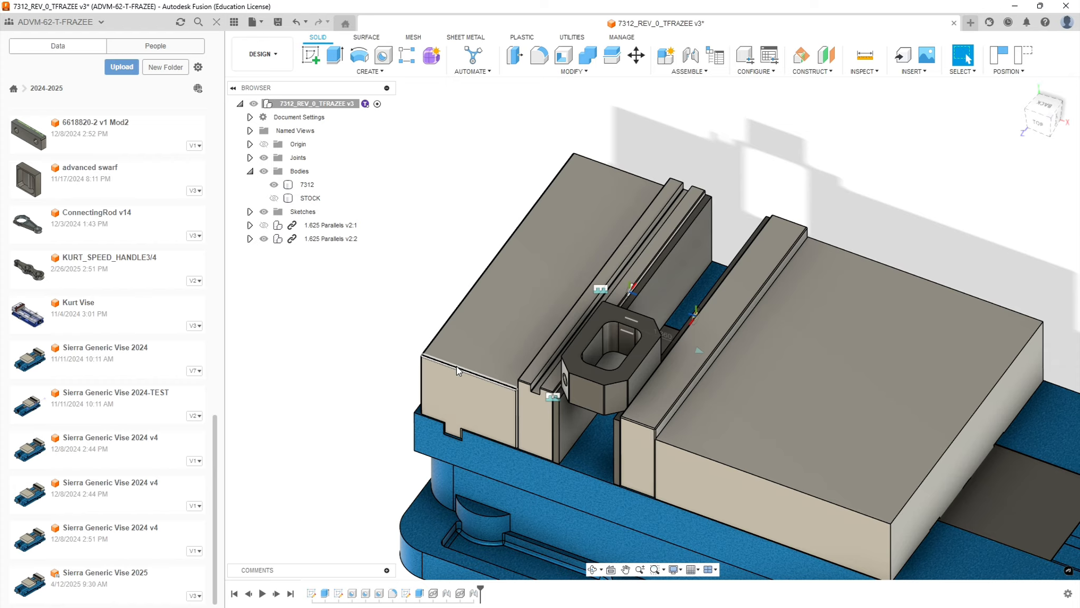
{"action": "left_click", "coordinate": [638, 373]}
{"action": "middle_click_drag", "start_coordinate": [639, 373], "coordinate": [666, 345], "text": "shift"}
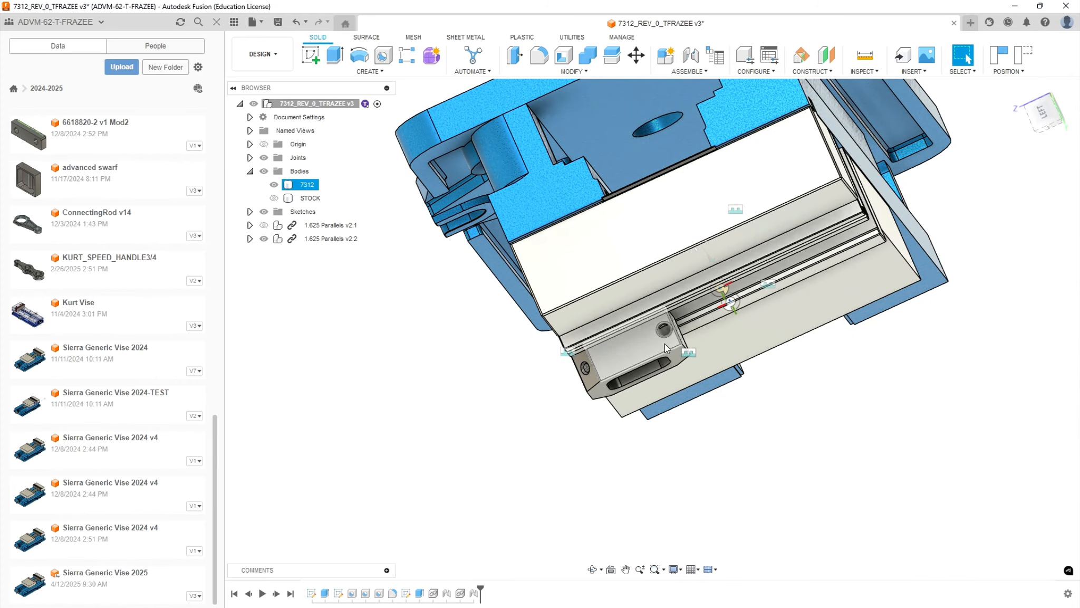
{"action": "left_click", "coordinate": [661, 472]}
{"action": "middle_click_drag", "start_coordinate": [661, 473], "coordinate": [622, 386], "text": "shift"}
{"action": "left_click", "coordinate": [665, 392]}
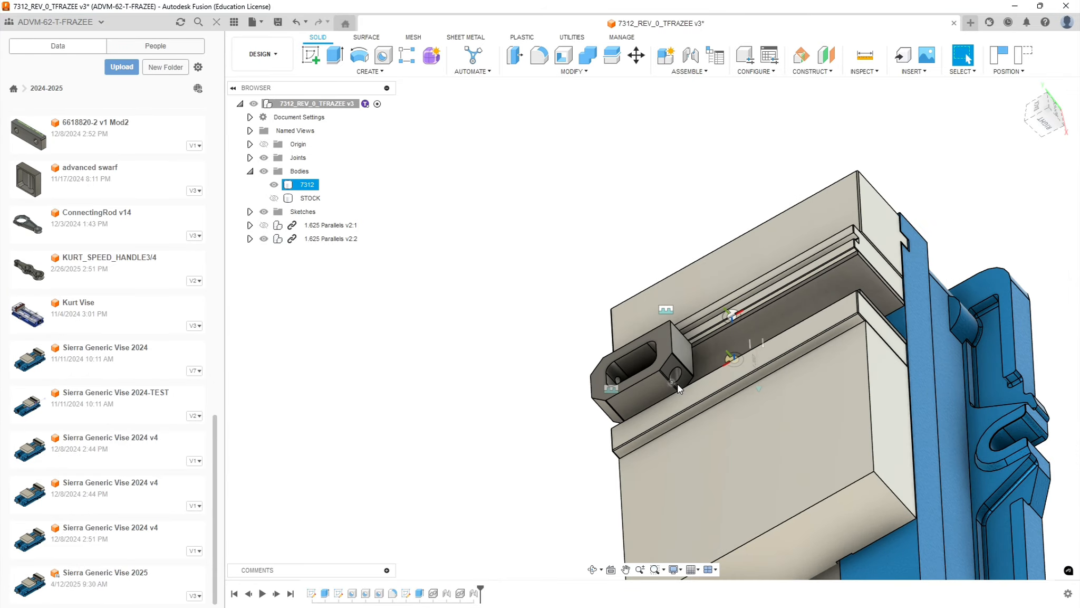
{"action": "left_click", "coordinate": [583, 421]}
{"action": "middle_click_drag", "start_coordinate": [535, 446], "coordinate": [507, 373], "text": "shift"}
{"action": "left_click", "coordinate": [504, 373]}
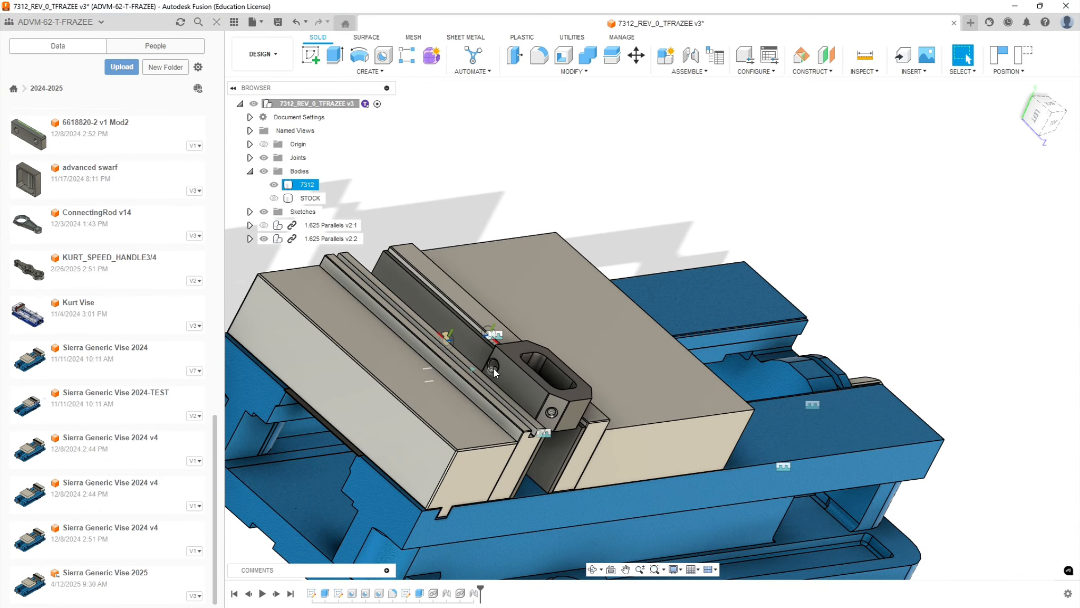
{"action": "middle_click_drag", "start_coordinate": [607, 491], "coordinate": [521, 473], "text": "shift"}
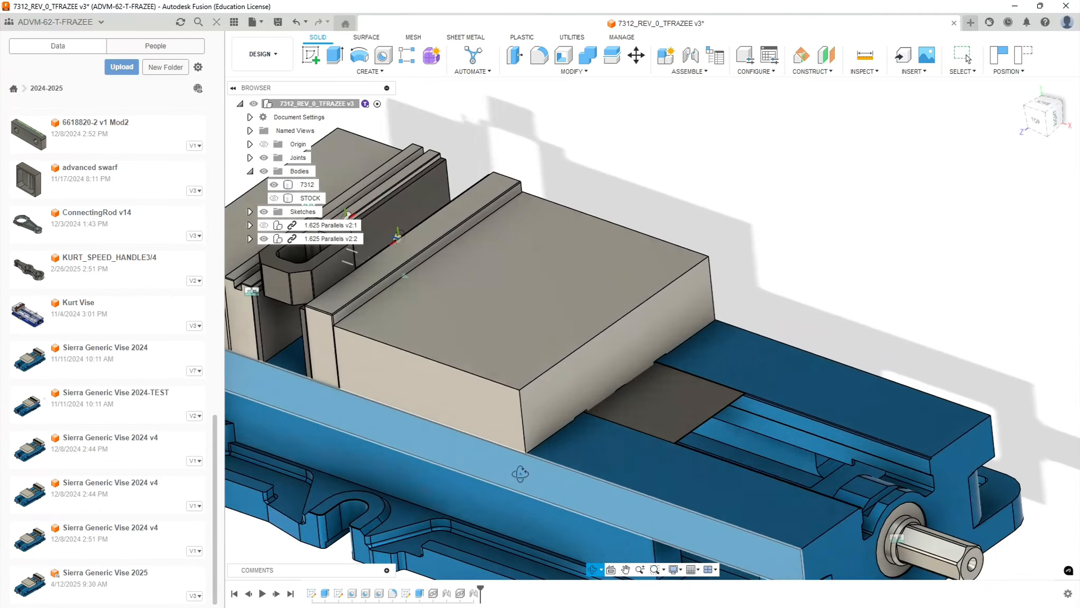
{"action": "left_click", "coordinate": [966, 55]}
{"action": "scroll", "coordinate": [346, 374], "scroll_direction": "down", "scroll_amount": 8}
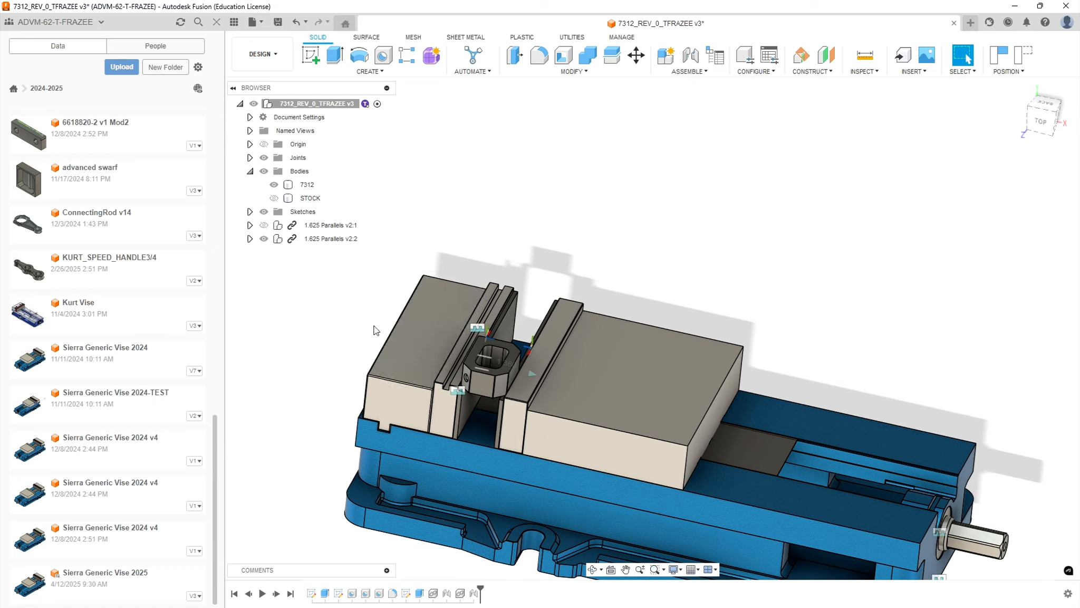
Hide the second 1.625 Parallels vise and inspect the isolated part's end face, angled face and holes
{"action": "left_click", "coordinate": [264, 238]}
{"action": "middle_click_drag", "start_coordinate": [411, 403], "coordinate": [471, 378], "text": "shift"}
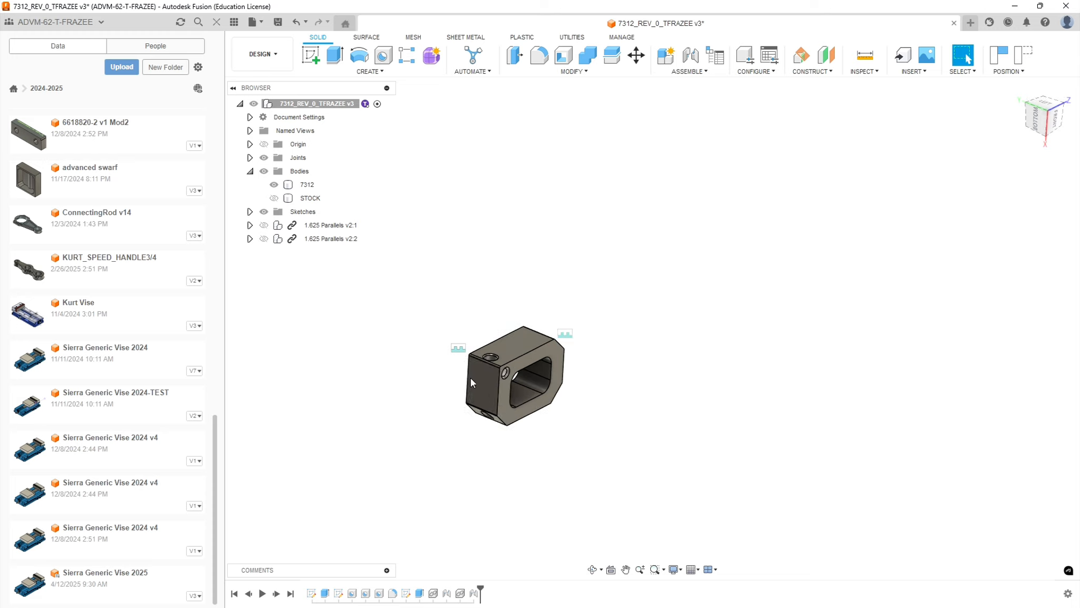
{"action": "scroll", "coordinate": [497, 374], "scroll_direction": "up", "scroll_amount": 5}
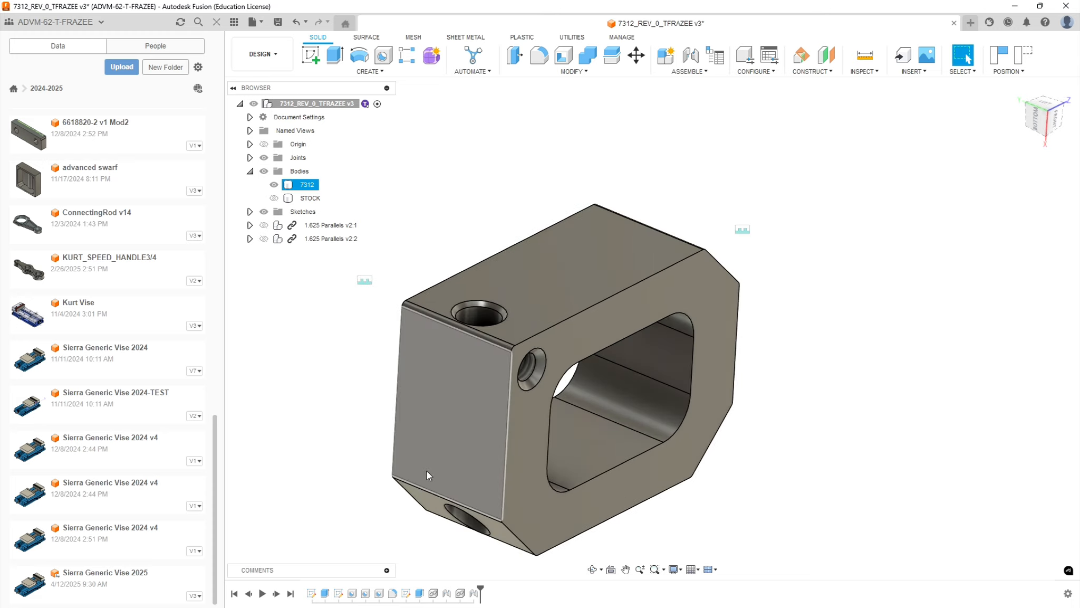
{"action": "scroll", "coordinate": [427, 474], "scroll_direction": "down", "scroll_amount": 8}
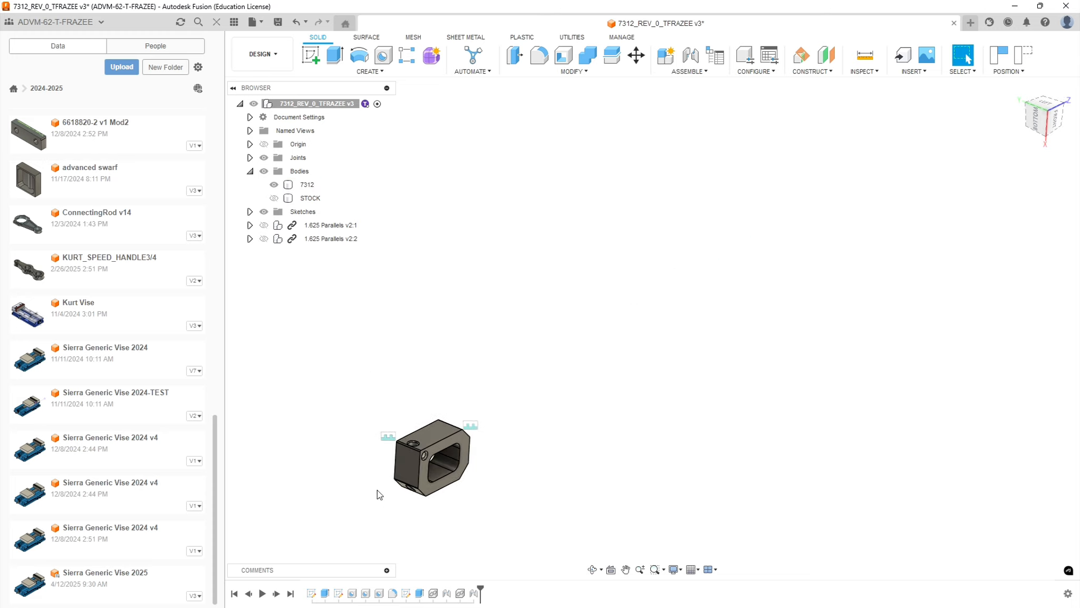
{"action": "scroll", "coordinate": [345, 511], "scroll_direction": "up", "scroll_amount": 6}
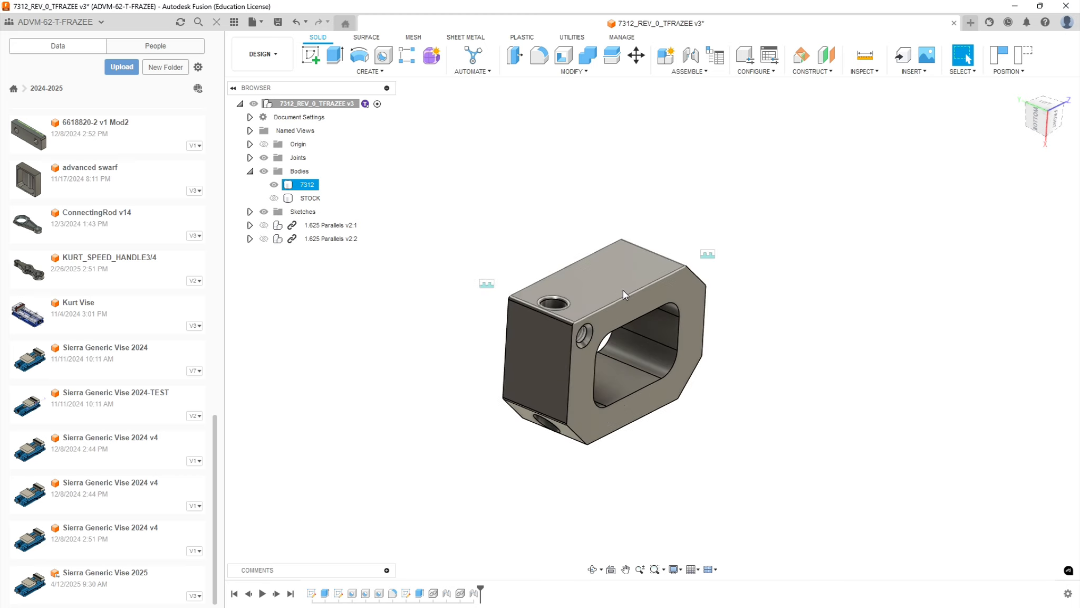
Insert the Sierra Generic Vise 2025 into the design with the .625 Parallels configuration
{"action": "left_click_drag", "start_coordinate": [87, 591], "coordinate": [855, 338]}
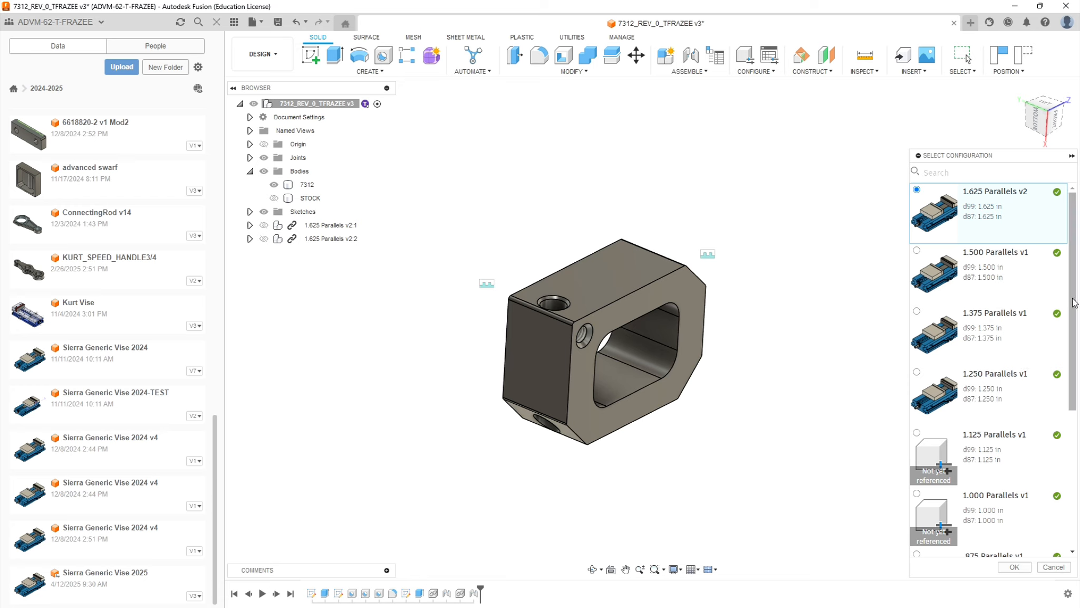
{"action": "scroll", "coordinate": [1076, 319], "scroll_direction": "down", "scroll_amount": 1}
{"action": "left_click_drag", "start_coordinate": [1077, 319], "coordinate": [1078, 459]}
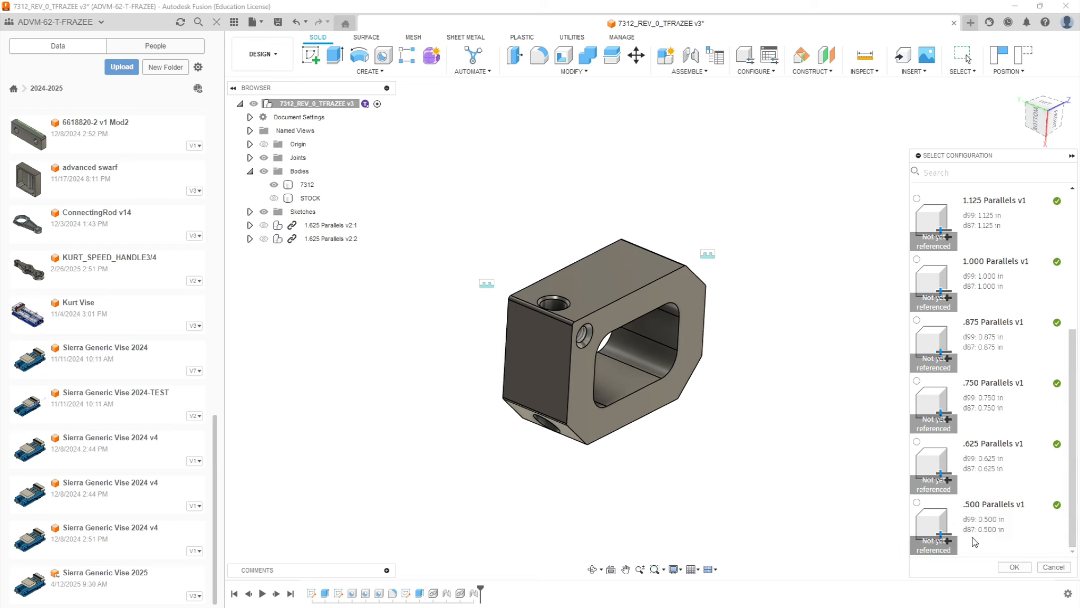
{"action": "left_click", "coordinate": [962, 473]}
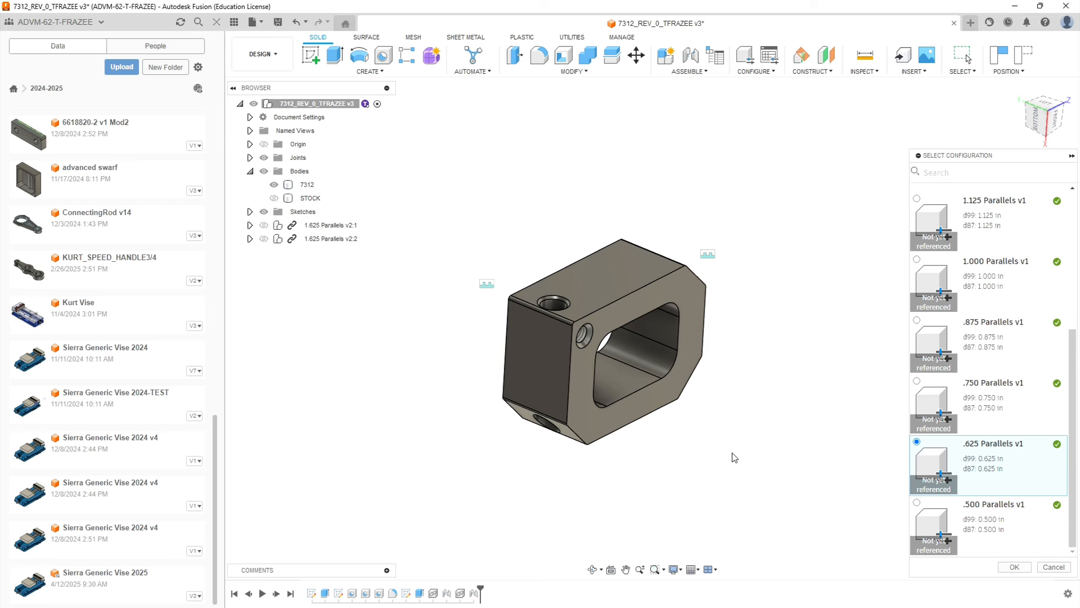
{"action": "double_click", "coordinate": [977, 466]}
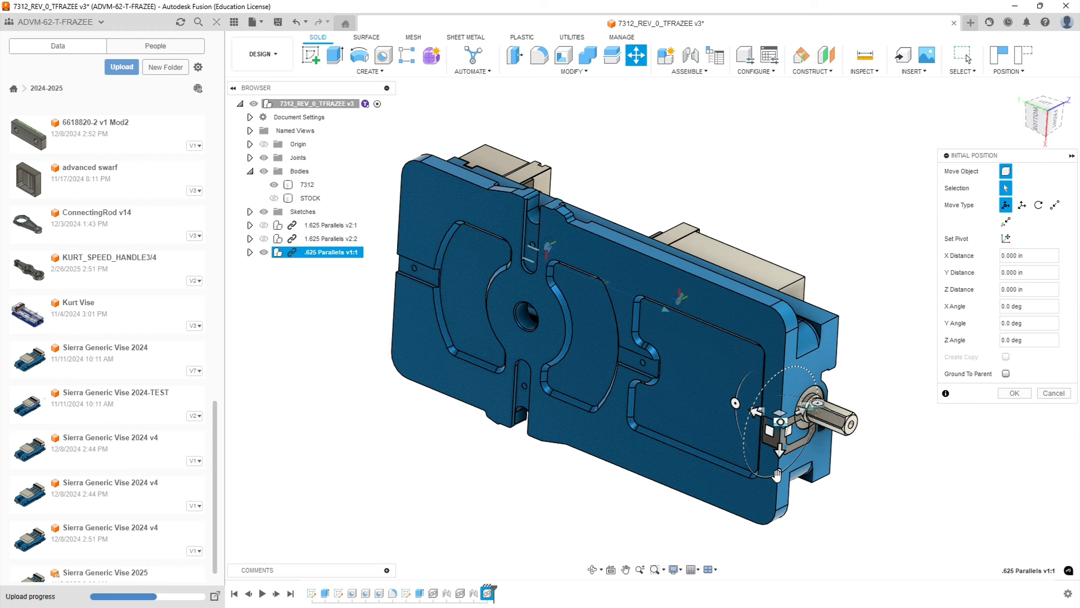
Rotate the inserted vise -90 degrees about Y, move it so the part sits beside its rear jaw, and accept the position
{"action": "left_click_drag", "start_coordinate": [778, 474], "coordinate": [795, 414]}
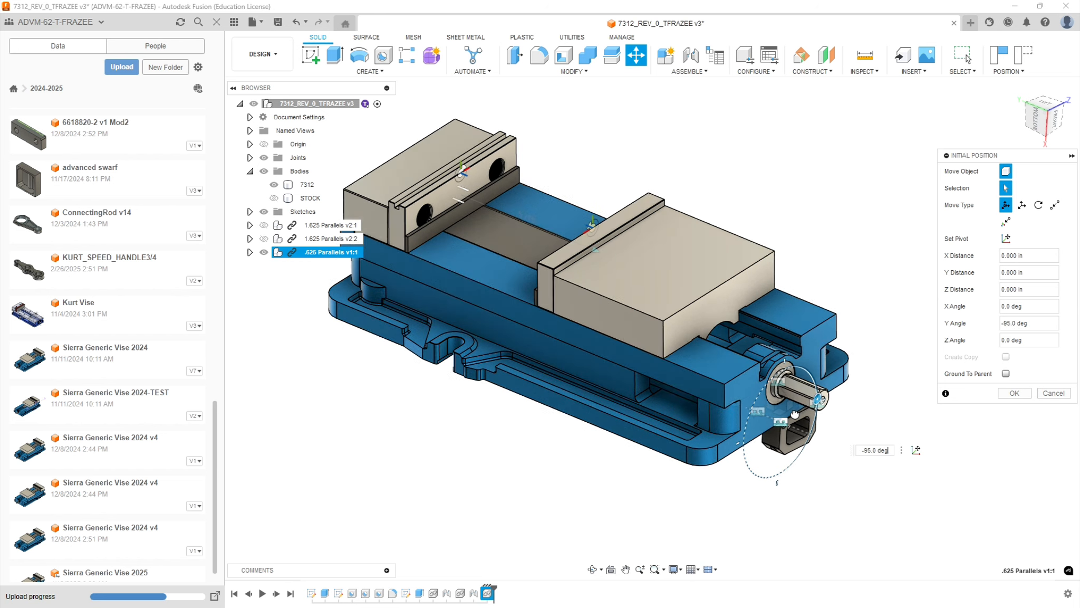
{"action": "left_click_drag", "start_coordinate": [797, 415], "coordinate": [796, 415]}
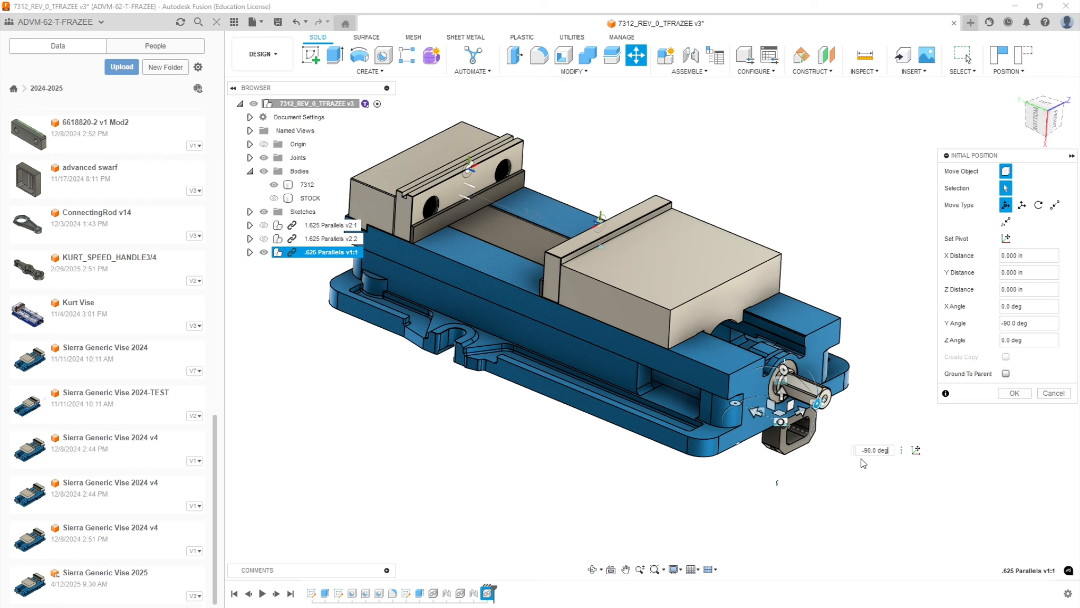
{"action": "left_click_drag", "start_coordinate": [780, 424], "coordinate": [906, 605]}
{"action": "scroll", "coordinate": [632, 480], "scroll_direction": "down", "scroll_amount": 4}
{"action": "scroll", "coordinate": [496, 406], "scroll_direction": "up", "scroll_amount": 4}
{"action": "scroll", "coordinate": [841, 454], "scroll_direction": "down", "scroll_amount": 4}
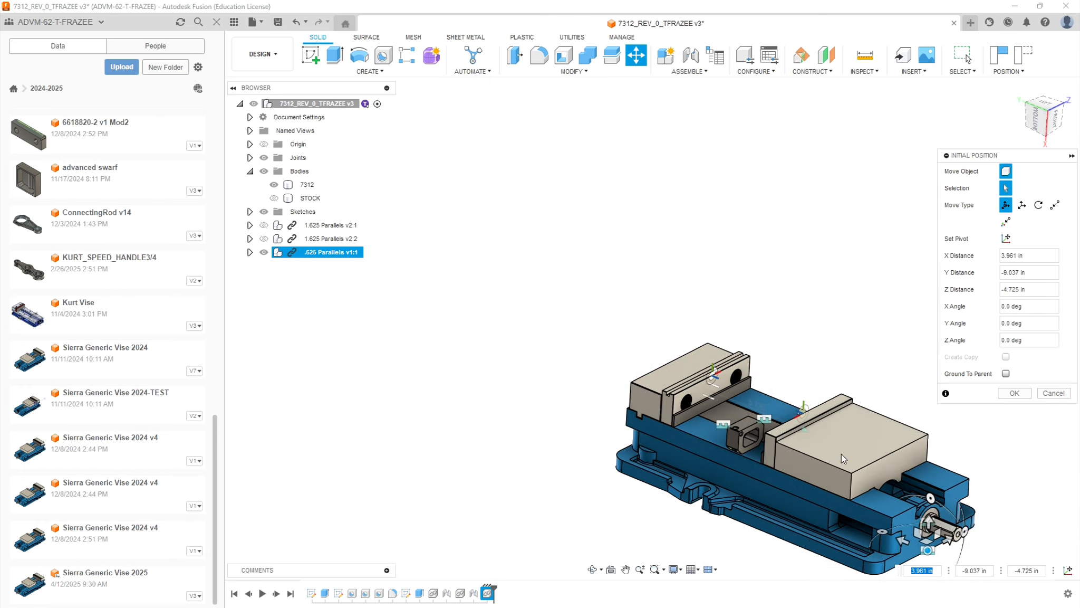
{"action": "left_click_drag", "start_coordinate": [912, 533], "coordinate": [939, 570]}
{"action": "scroll", "coordinate": [738, 459], "scroll_direction": "up", "scroll_amount": 5}
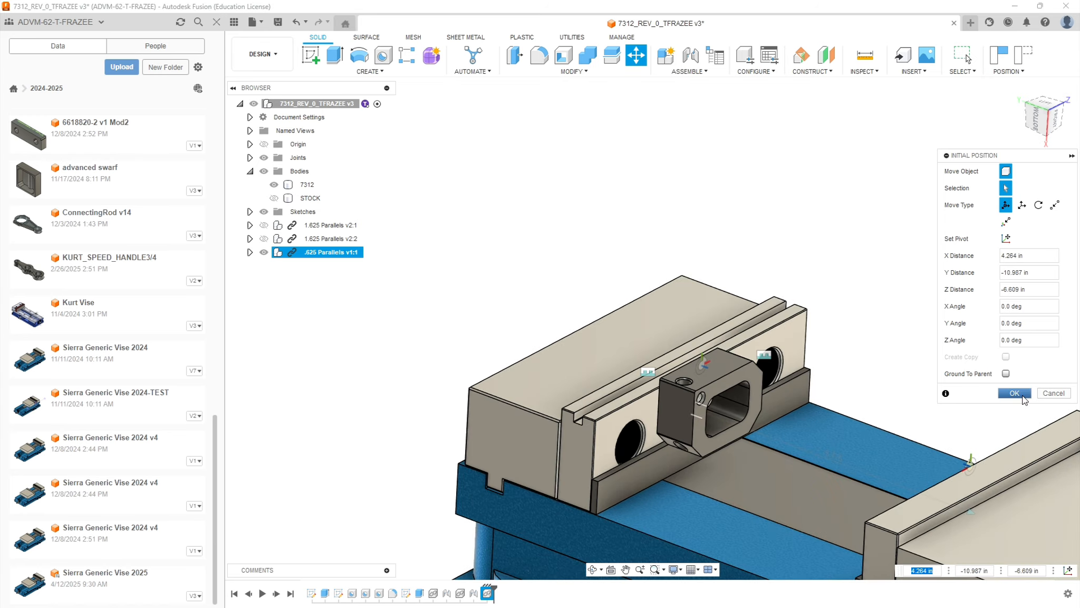
{"action": "left_click", "coordinate": [1014, 393]}
Start a joint with its first origin on the rear jaw's end edge, at the corner where the parallel's upper edge meets it
{"action": "middle_click_drag", "start_coordinate": [611, 238], "coordinate": [653, 243], "text": "shift"}
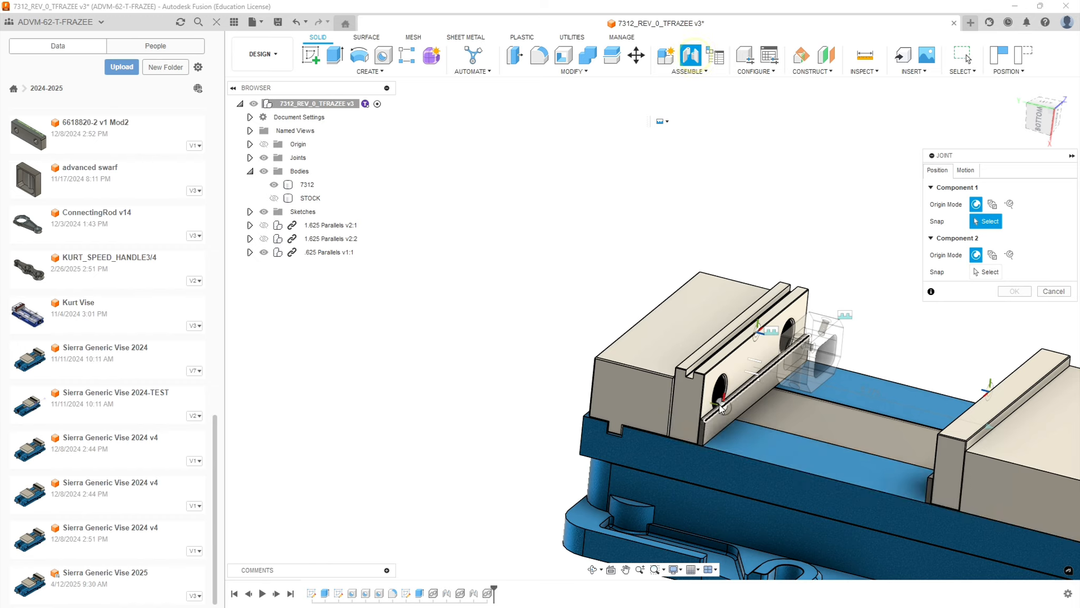
{"action": "scroll", "coordinate": [754, 389], "scroll_direction": "up", "scroll_amount": 8}
{"action": "middle_click_drag", "start_coordinate": [805, 410], "coordinate": [775, 396], "text": "shift"}
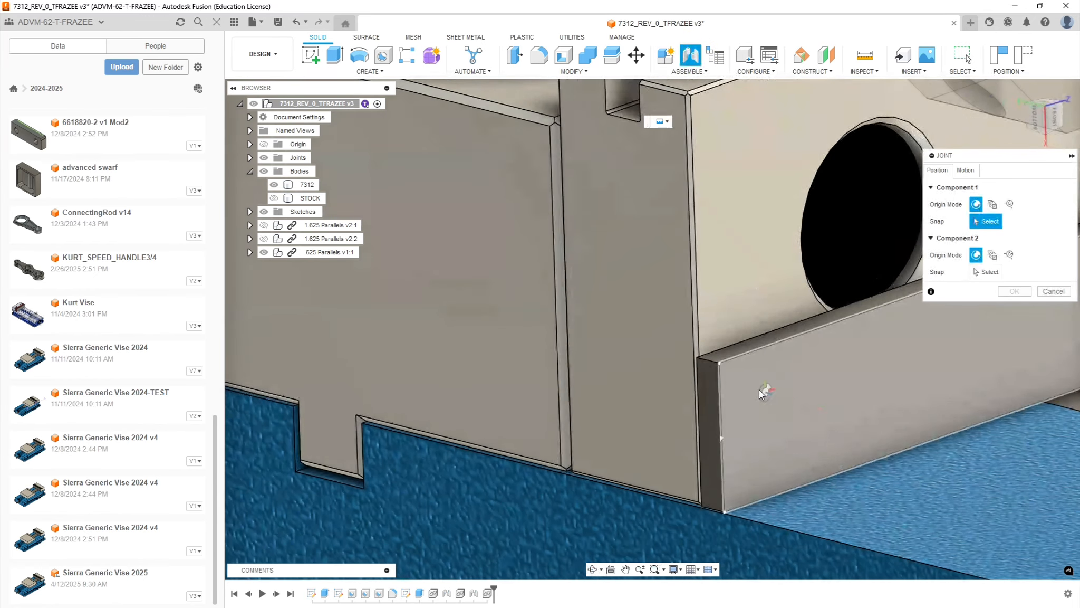
{"action": "scroll", "coordinate": [702, 358], "scroll_direction": "up", "scroll_amount": 4}
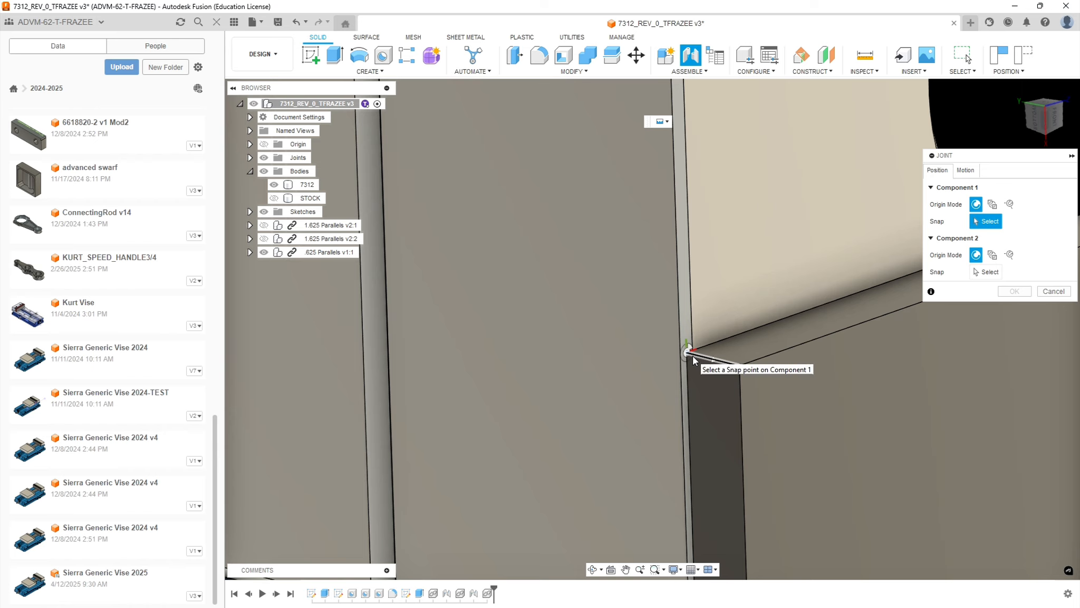
{"action": "left_click", "coordinate": [693, 359]}
Place the second joint origin at the intersection of the slotted face's long side edge and end edge, and complete the joint
{"action": "scroll", "coordinate": [723, 362], "scroll_direction": "down", "scroll_amount": 6}
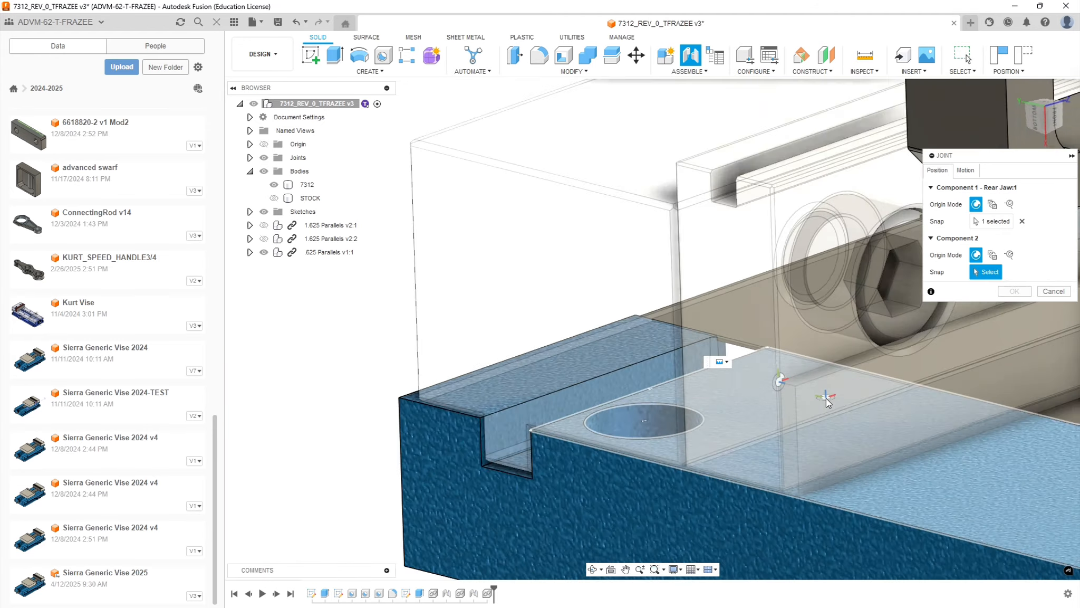
{"action": "scroll", "coordinate": [826, 399], "scroll_direction": "down", "scroll_amount": 4}
{"action": "middle_click_drag", "start_coordinate": [853, 407], "coordinate": [965, 416], "text": "shift"}
{"action": "scroll", "coordinate": [965, 416], "scroll_direction": "down", "scroll_amount": 6}
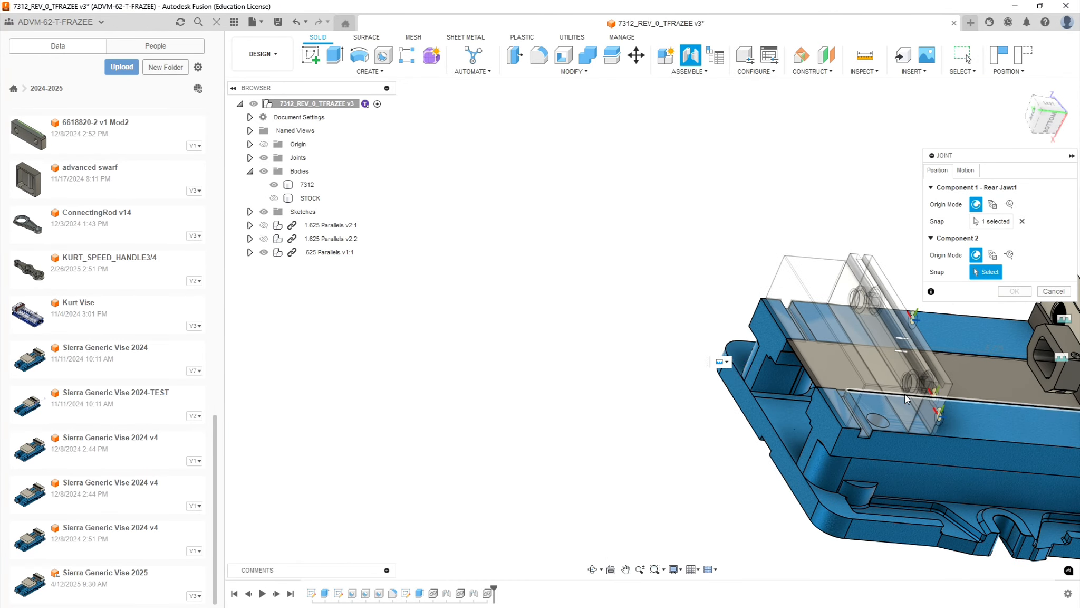
{"action": "scroll", "coordinate": [774, 391], "scroll_direction": "up", "scroll_amount": 10}
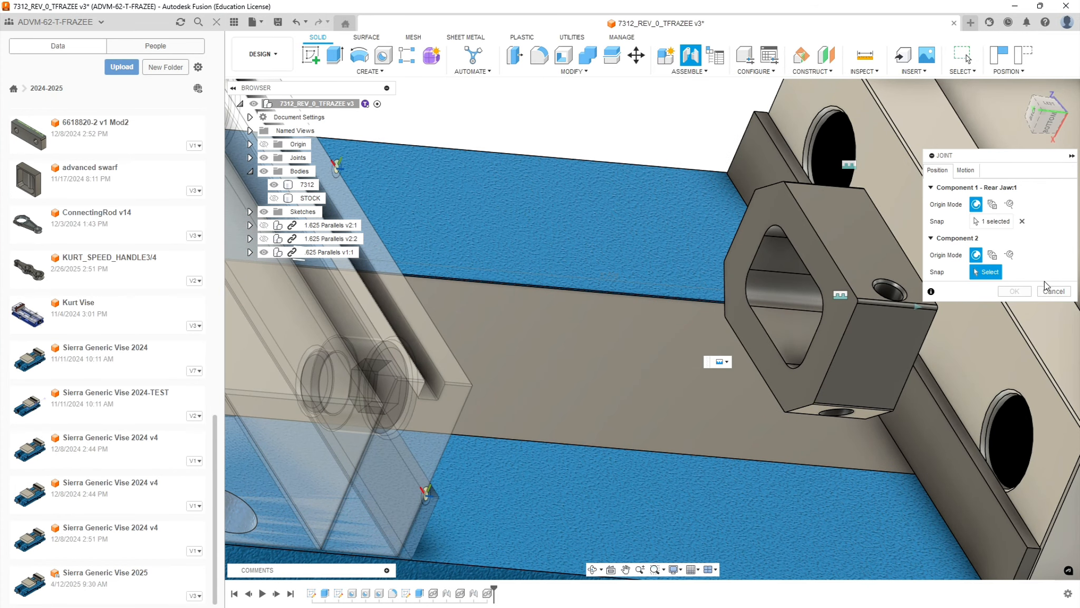
{"action": "left_click", "coordinate": [1009, 254]}
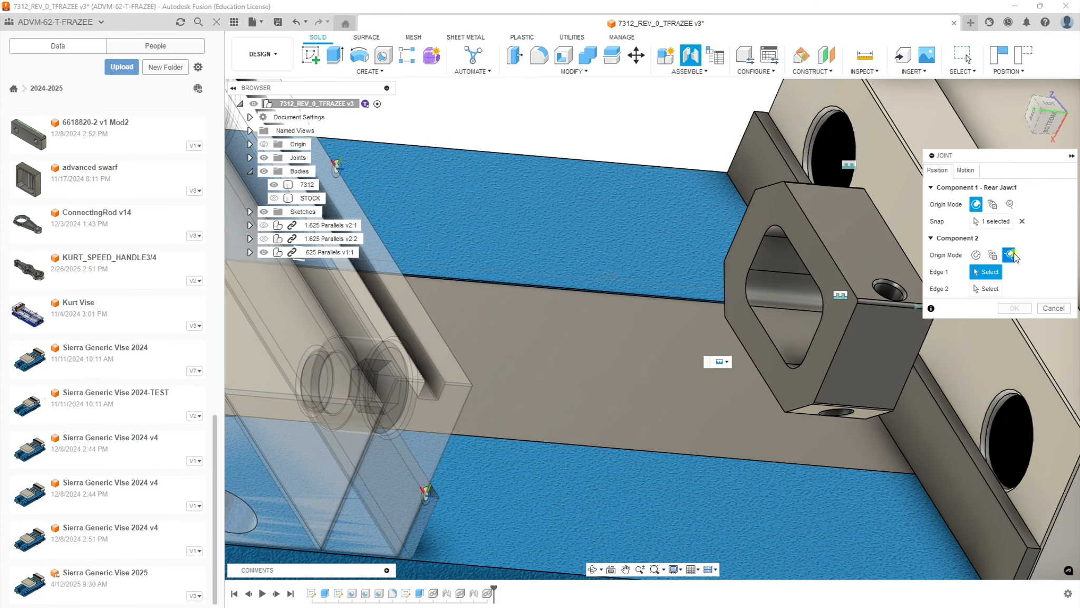
{"action": "left_click", "coordinate": [775, 402]}
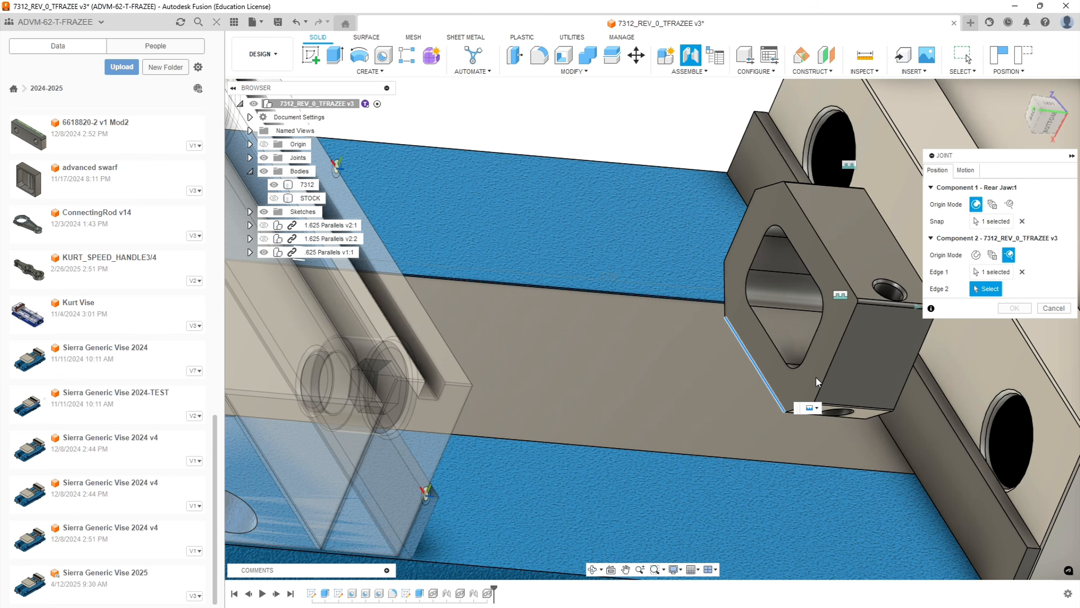
{"action": "left_click", "coordinate": [832, 368]}
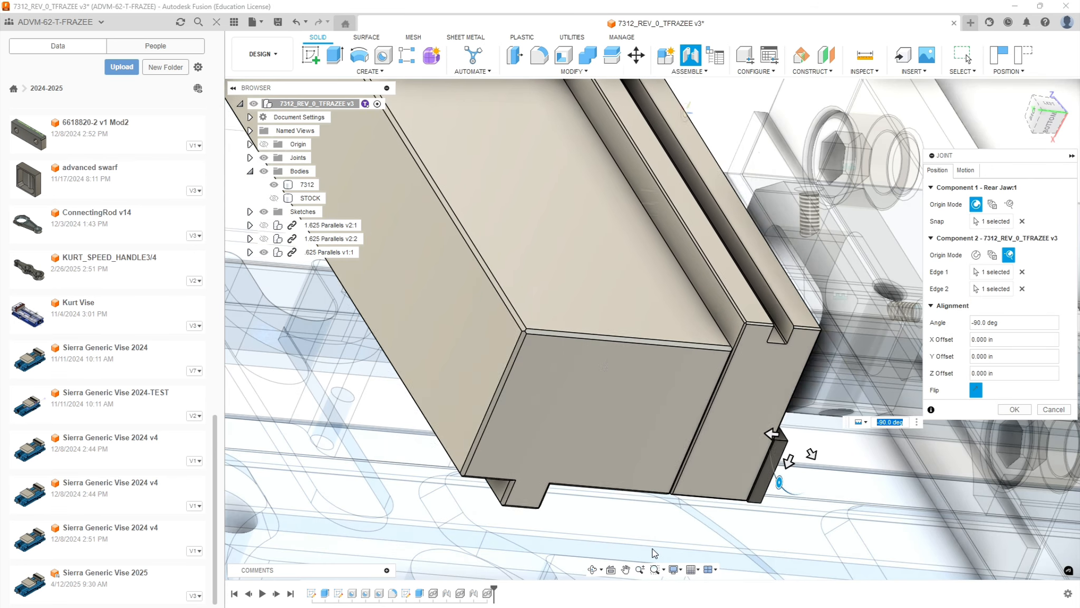
{"action": "left_click", "coordinate": [1014, 410]}
Close the vise jaws on the part by setting the jaw distance to .75 in
{"action": "middle_click_drag", "start_coordinate": [871, 445], "coordinate": [757, 386], "text": "shift"}
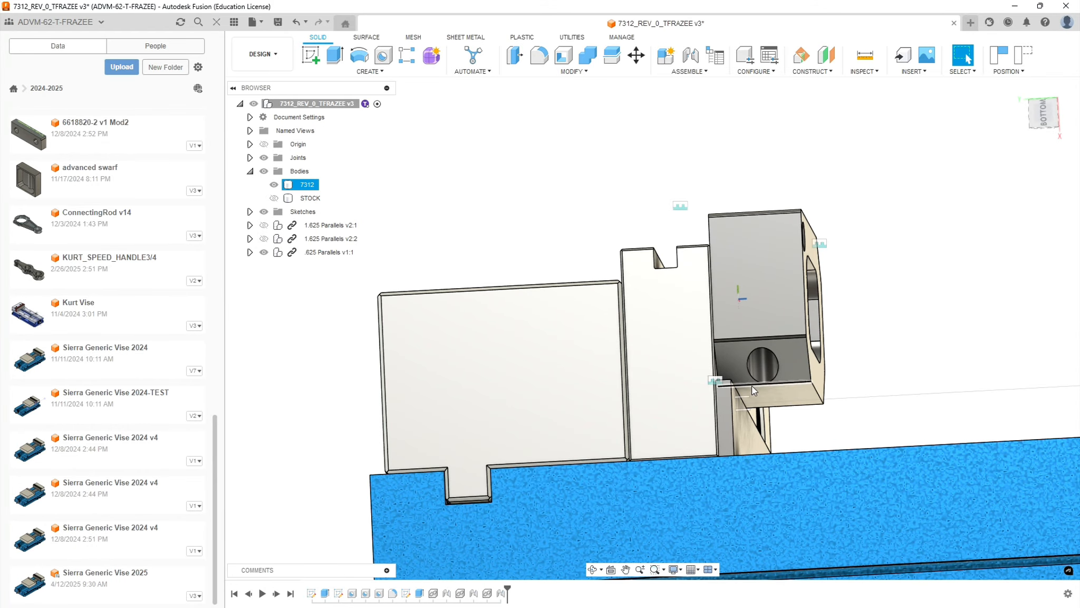
{"action": "middle_click_drag", "start_coordinate": [762, 388], "coordinate": [824, 473], "text": "shift"}
{"action": "scroll", "coordinate": [822, 468], "scroll_direction": "down", "scroll_amount": 6}
{"action": "scroll", "coordinate": [981, 369], "scroll_direction": "up", "scroll_amount": 3}
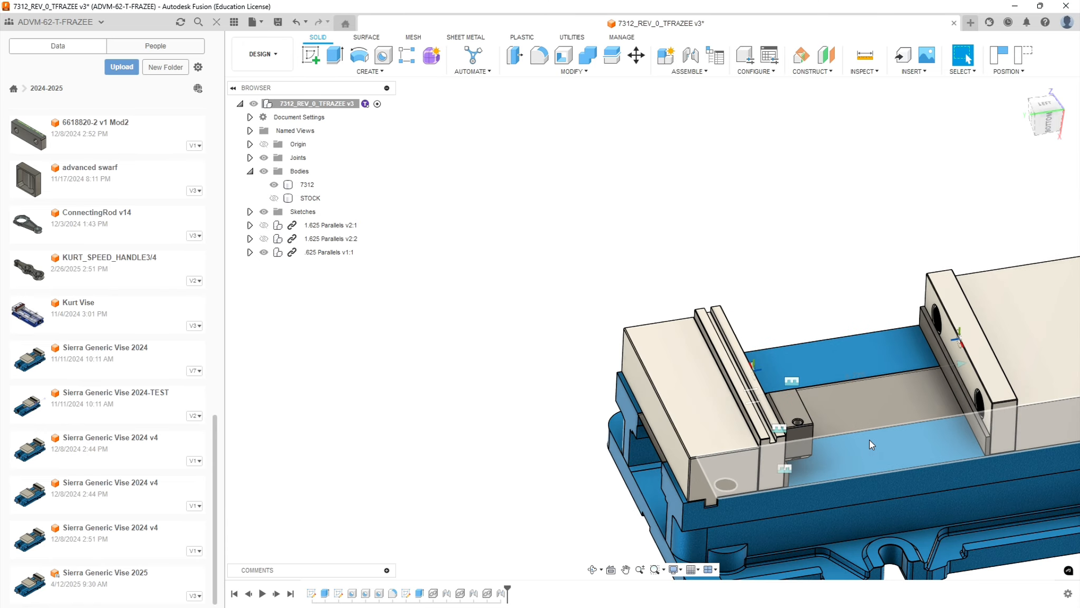
{"action": "middle_click_drag", "start_coordinate": [854, 459], "coordinate": [883, 406], "text": "shift"}
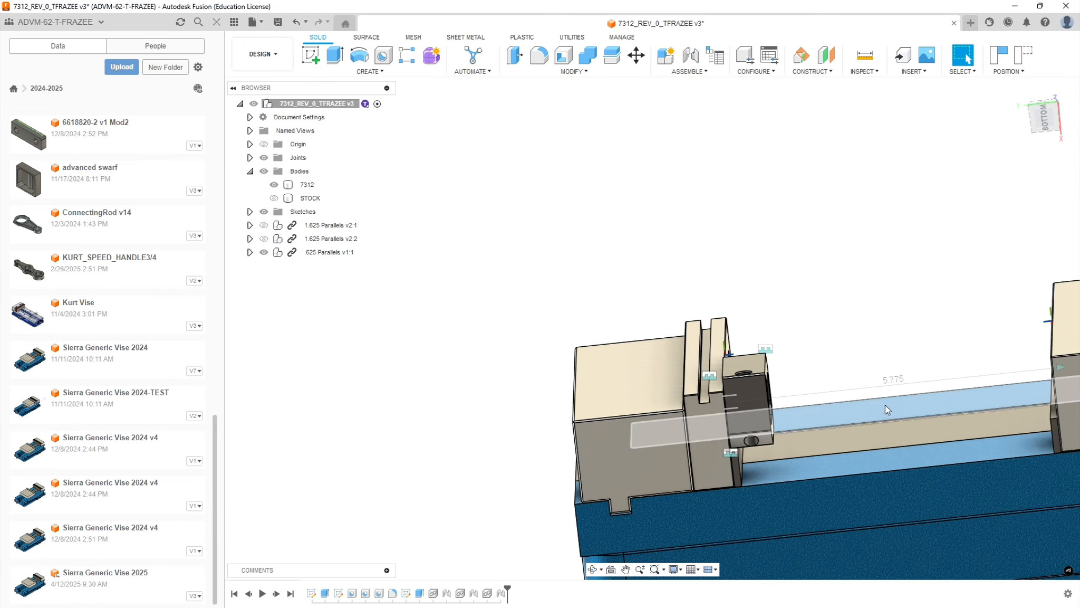
{"action": "double_click", "coordinate": [893, 379]}
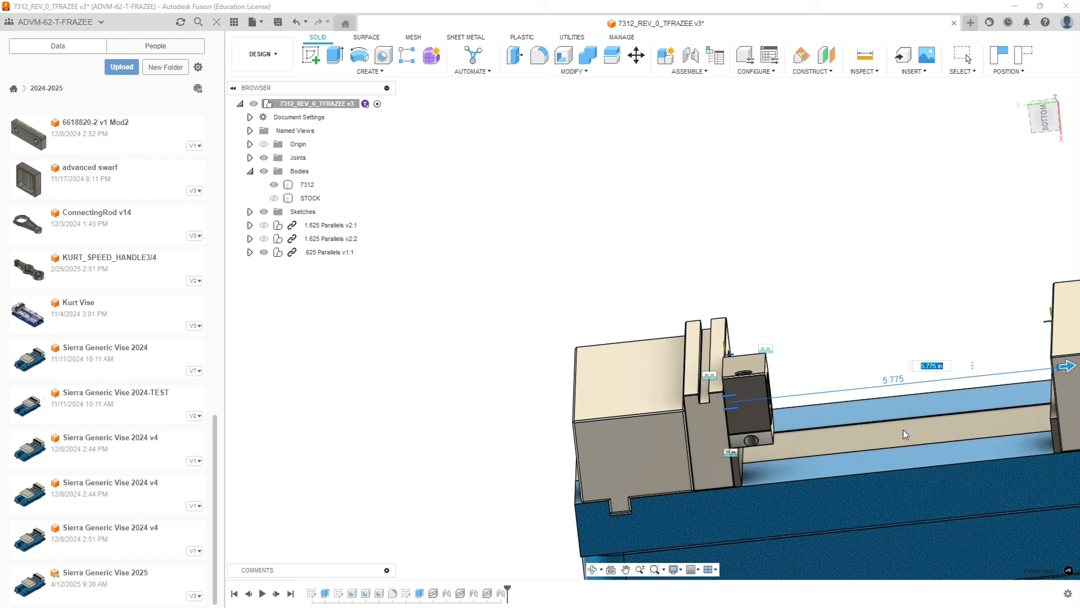
{"action": "key", "text": "BackSpace"}
{"action": "type", "text": ".75"}
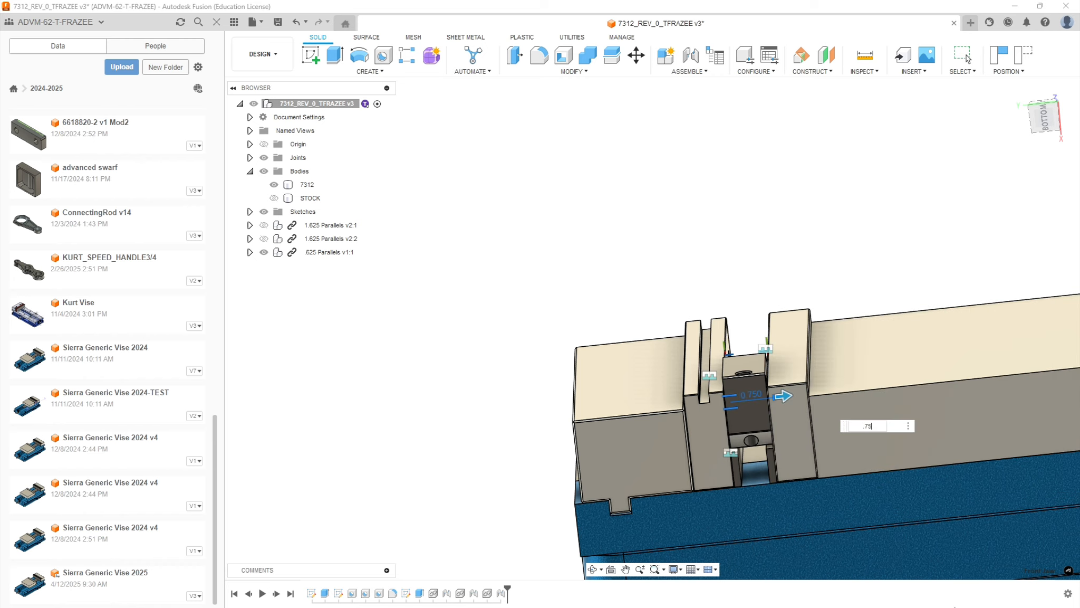
{"action": "left_click", "coordinate": [783, 244]}
{"action": "key", "text": "Return"}
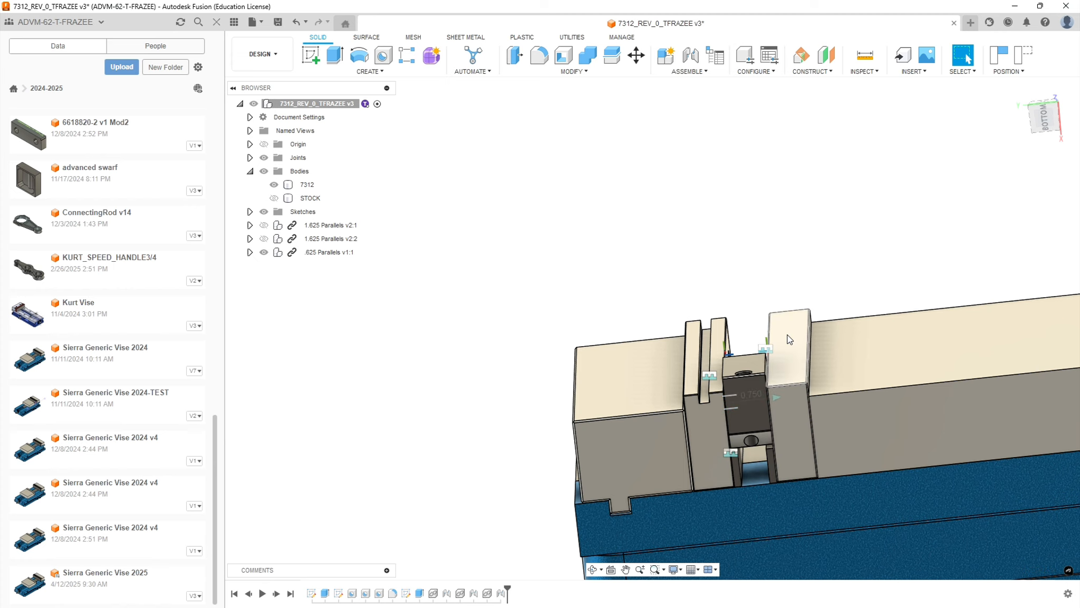
Inspect how the part sits between the closed jaws and hide the .625 Parallels v1:1 vise
{"action": "middle_click_drag", "start_coordinate": [787, 345], "coordinate": [716, 388], "text": "shift"}
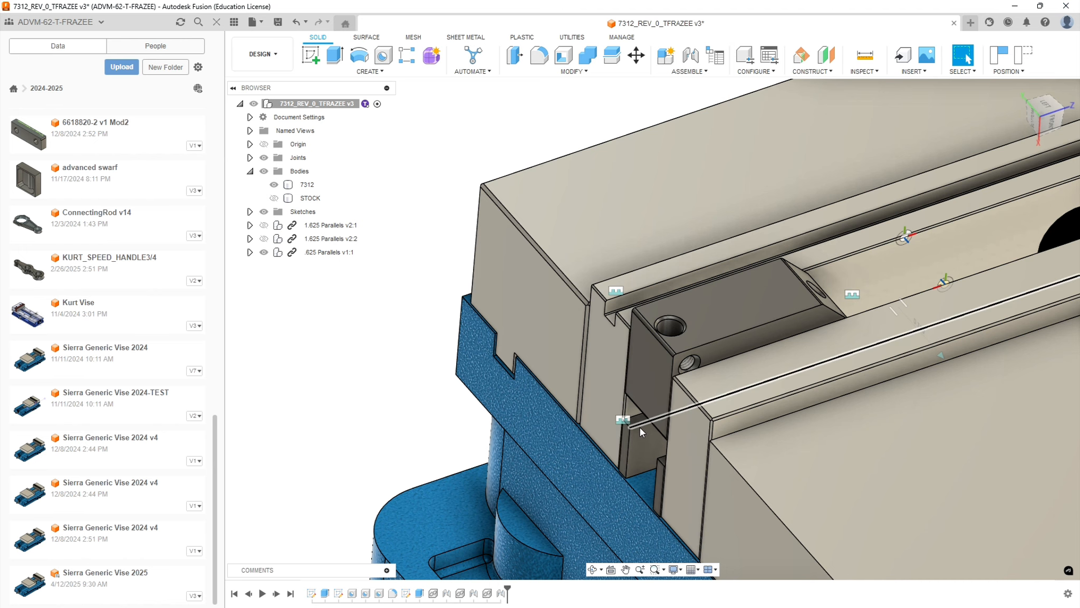
{"action": "scroll", "coordinate": [532, 415], "scroll_direction": "down", "scroll_amount": 8}
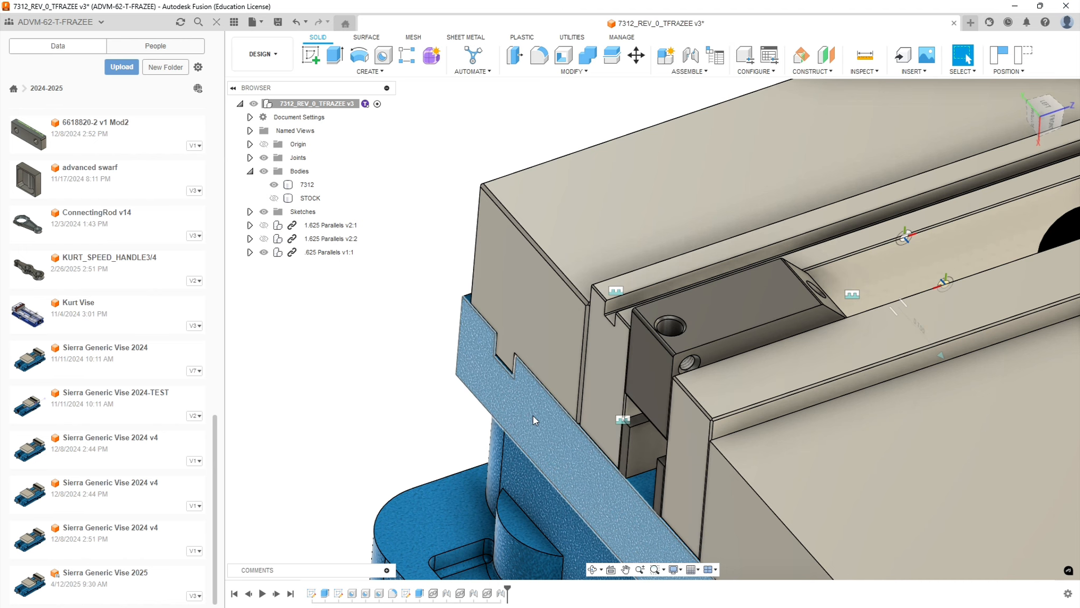
{"action": "scroll", "coordinate": [545, 454], "scroll_direction": "up", "scroll_amount": 6}
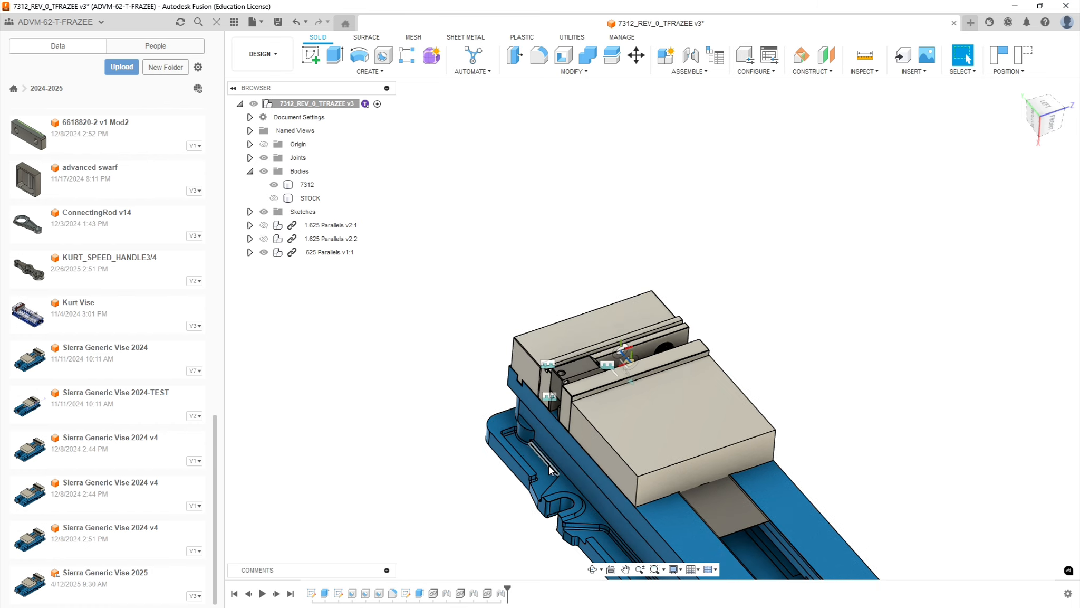
{"action": "middle_click_drag", "start_coordinate": [552, 465], "coordinate": [559, 422], "text": "shift"}
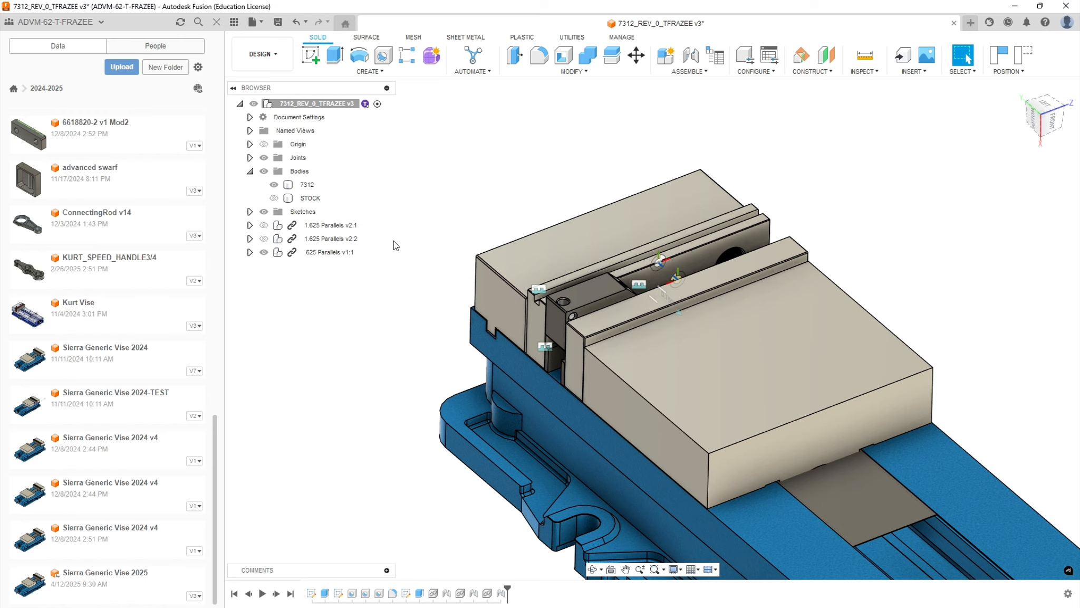
{"action": "left_click", "coordinate": [264, 252]}
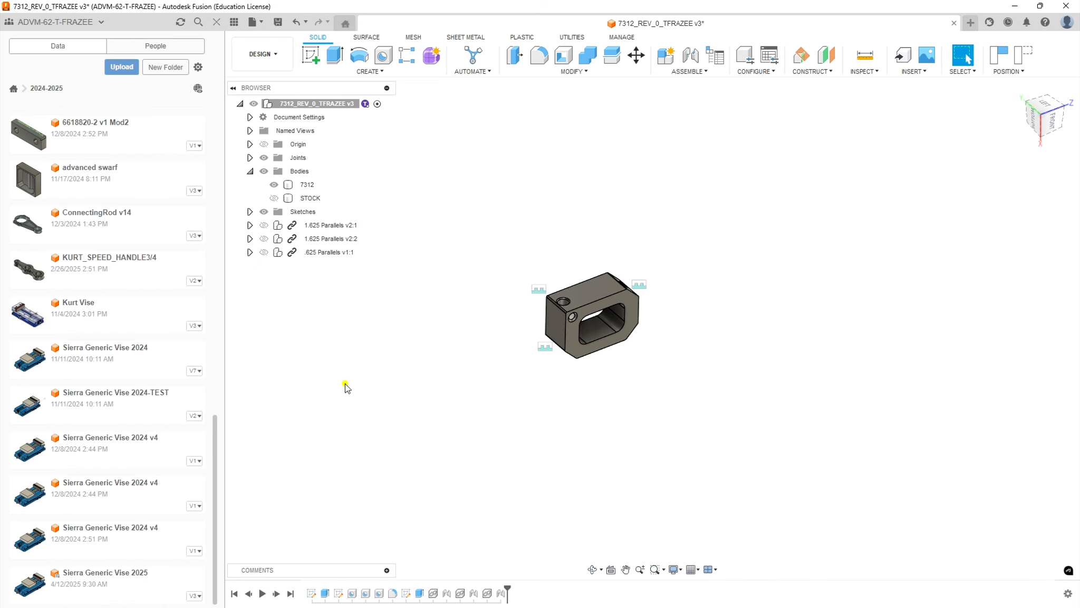
Insert another Sierra Generic Vise 2025 into the design with the .625 Parallels configuration
{"action": "left_click_drag", "start_coordinate": [72, 579], "coordinate": [791, 367]}
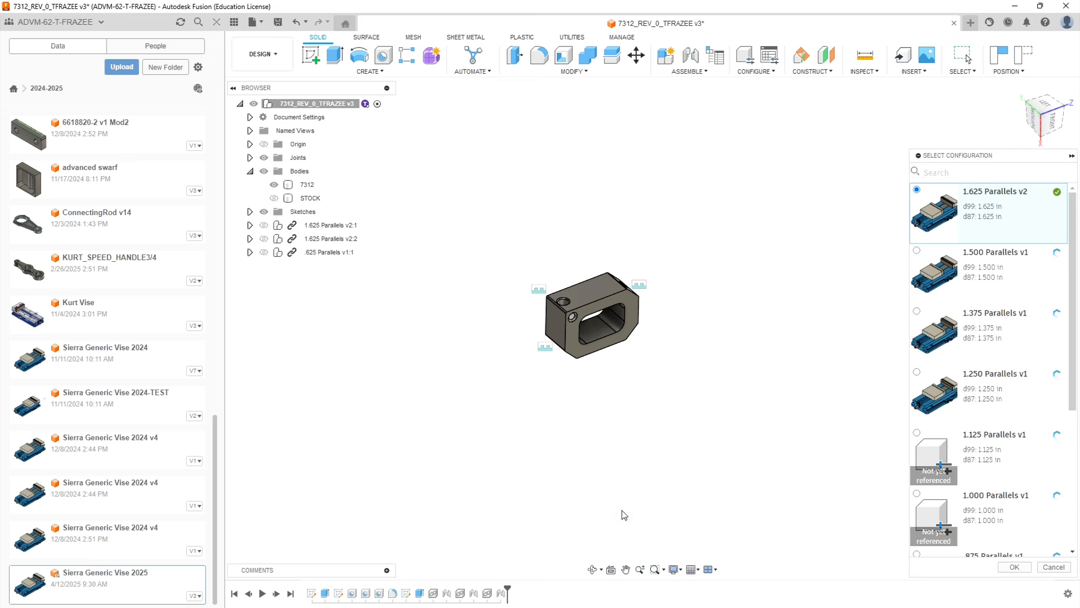
{"action": "left_click_drag", "start_coordinate": [1073, 338], "coordinate": [1078, 486]}
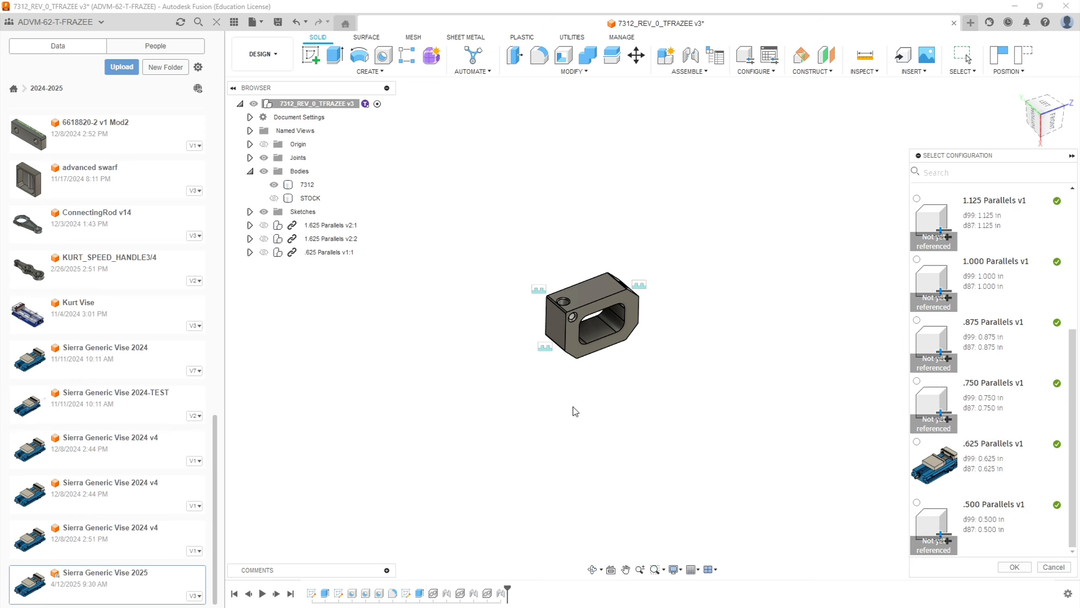
{"action": "left_click", "coordinate": [999, 463]}
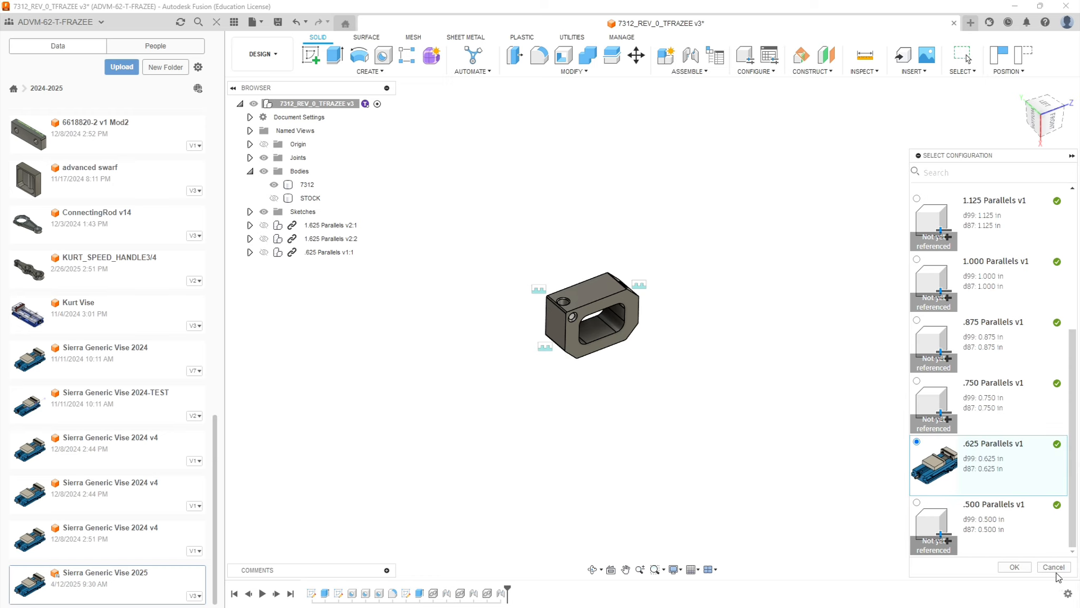
{"action": "left_click", "coordinate": [1017, 568]}
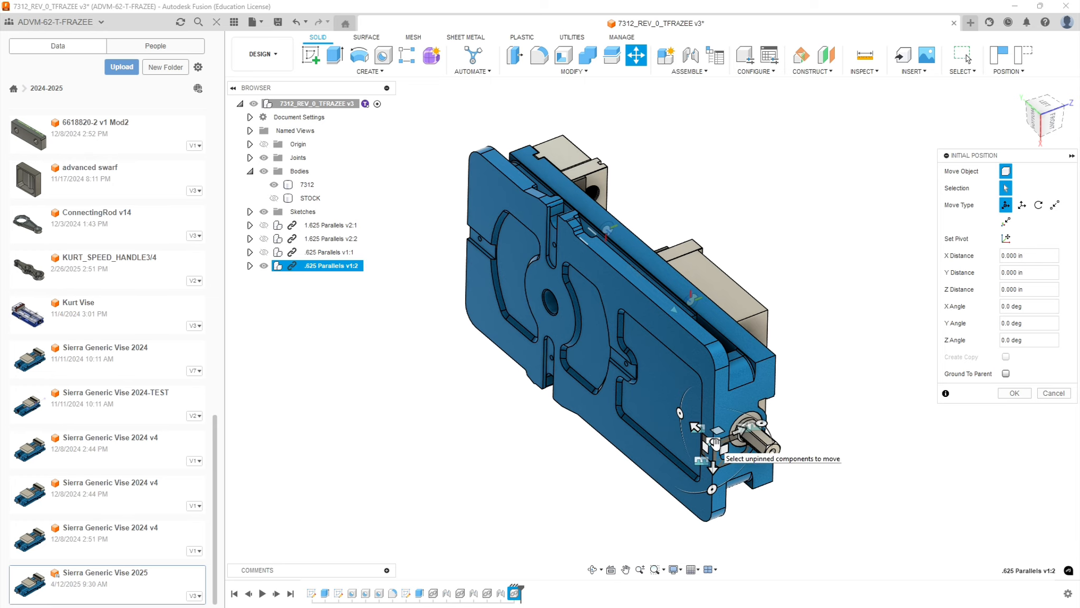
Move the newly inserted vise away from the part, and rotate it 180 degrees about Z and 45 degrees about Y
{"action": "left_click_drag", "start_coordinate": [713, 442], "coordinate": [902, 343]}
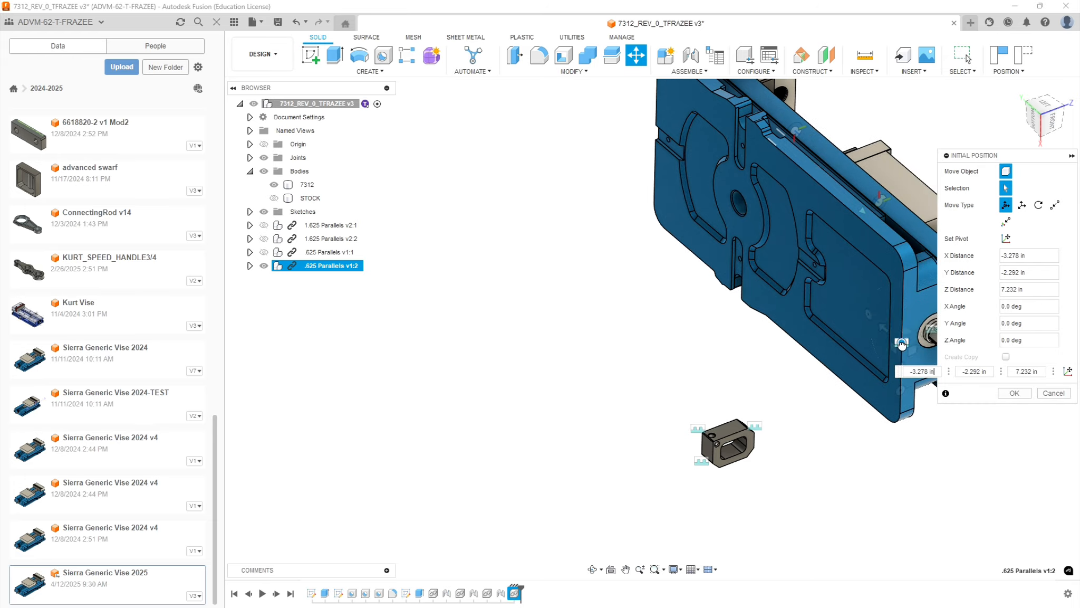
{"action": "scroll", "coordinate": [772, 460], "scroll_direction": "up", "scroll_amount": 4}
{"action": "middle_click_drag", "start_coordinate": [807, 475], "coordinate": [1001, 445], "text": "shift"}
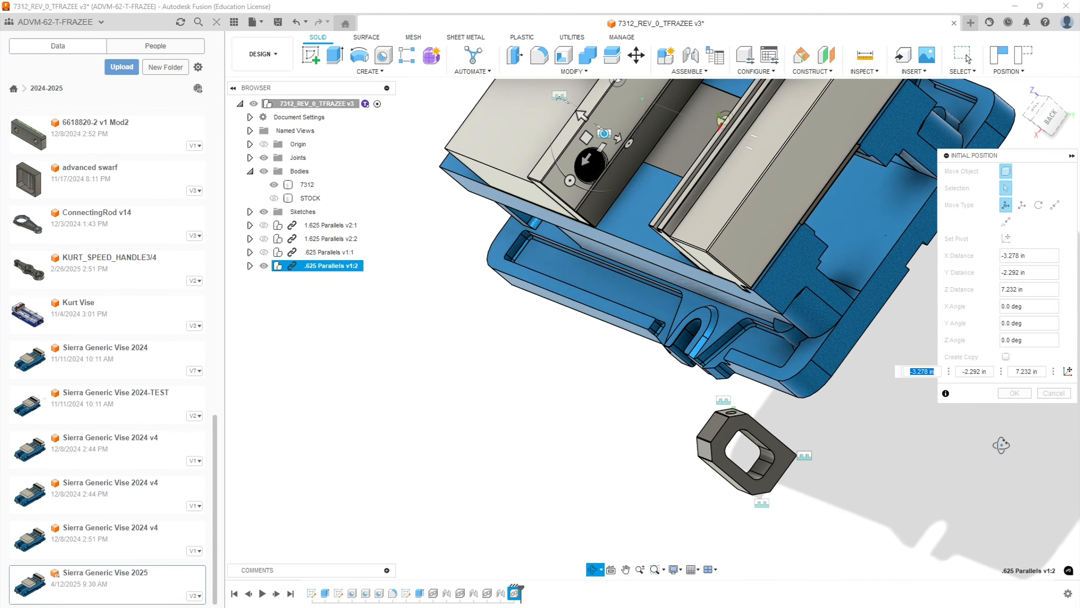
{"action": "scroll", "coordinate": [882, 497], "scroll_direction": "down", "scroll_amount": 3}
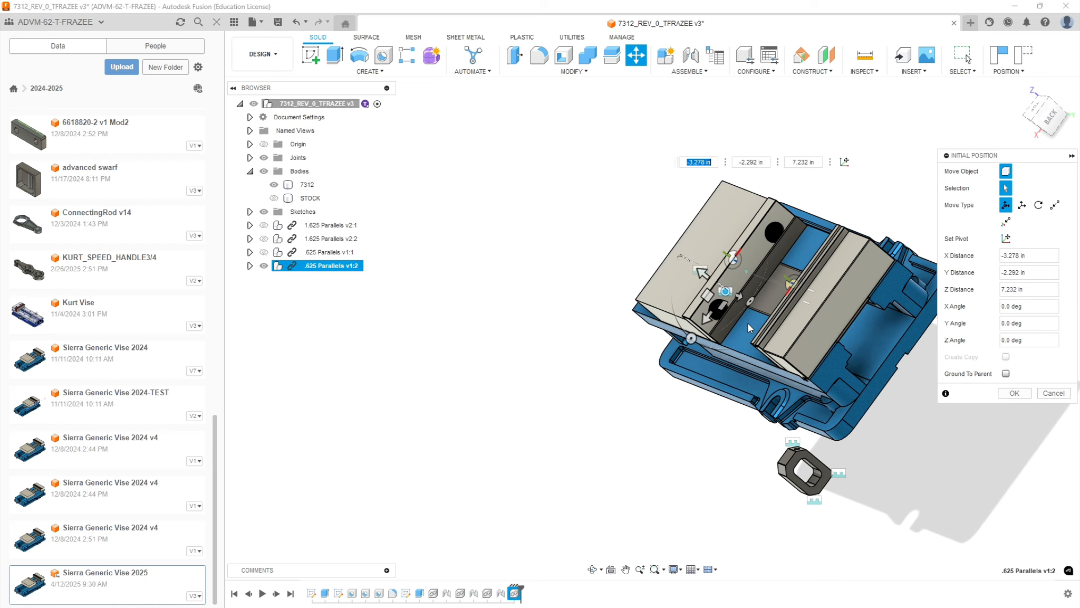
{"action": "left_click_drag", "start_coordinate": [751, 301], "coordinate": [554, 208]}
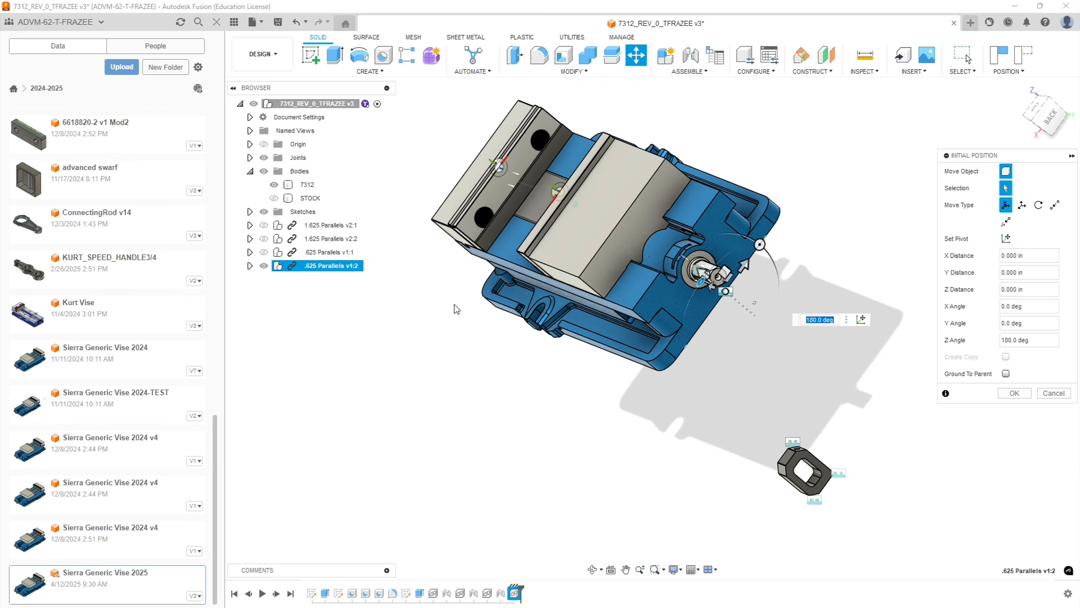
{"action": "left_click_drag", "start_coordinate": [759, 244], "coordinate": [797, 284]}
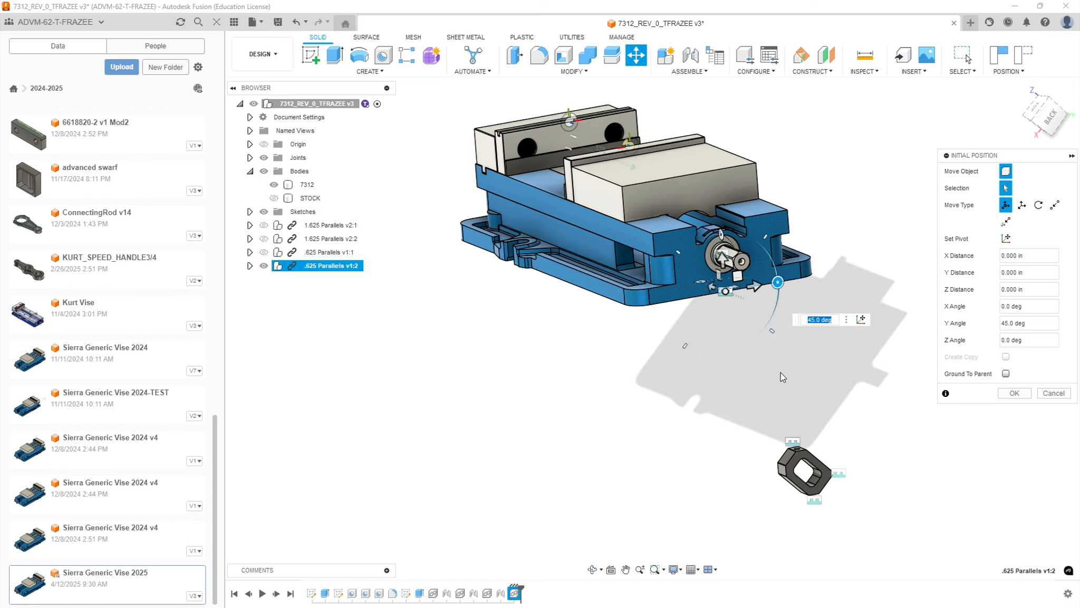
Move the rotated vise close to the part and accept its initial position
{"action": "left_click_drag", "start_coordinate": [727, 291], "coordinate": [1058, 602]}
{"action": "scroll", "coordinate": [912, 512], "scroll_direction": "down", "scroll_amount": 5}
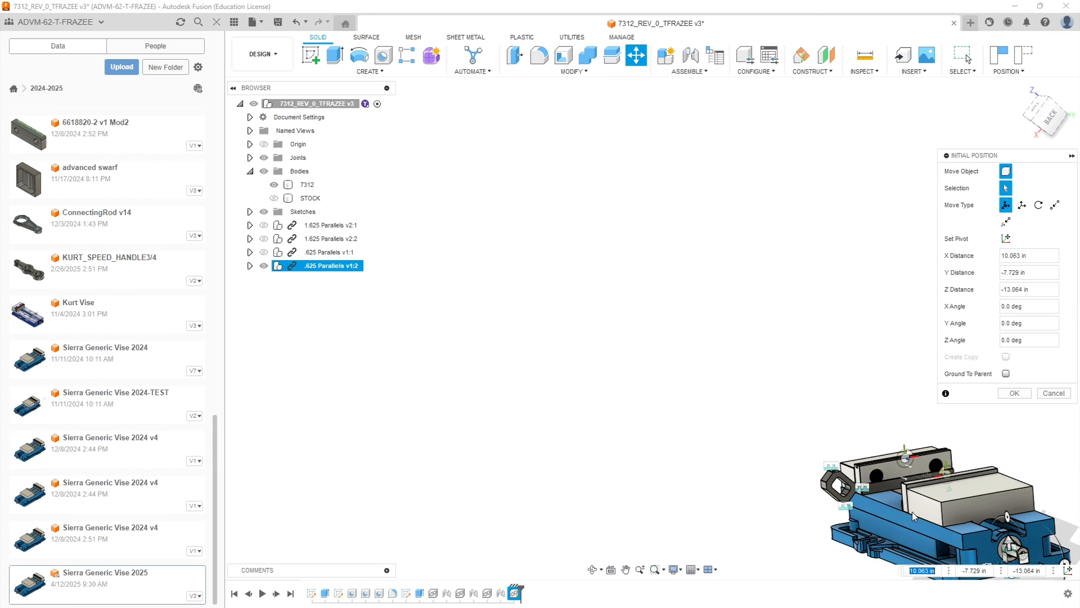
{"action": "scroll", "coordinate": [584, 464], "scroll_direction": "down", "scroll_amount": 3}
{"action": "scroll", "coordinate": [640, 487], "scroll_direction": "up", "scroll_amount": 1}
{"action": "middle_click_drag", "start_coordinate": [640, 486], "coordinate": [666, 449], "text": "shift"}
{"action": "scroll", "coordinate": [732, 498], "scroll_direction": "up", "scroll_amount": 3}
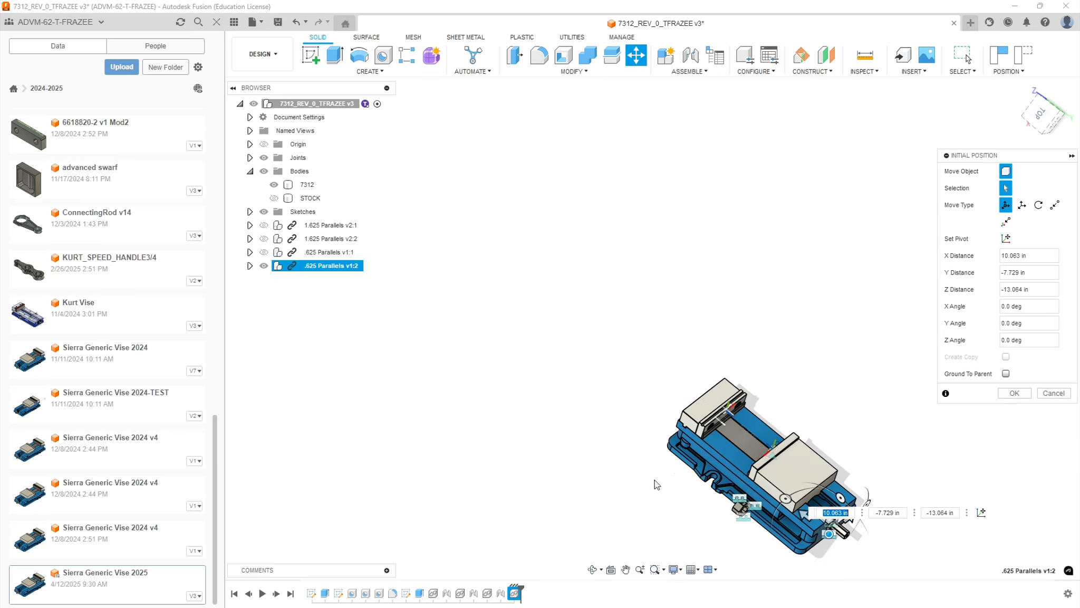
{"action": "scroll", "coordinate": [747, 505], "scroll_direction": "up", "scroll_amount": 2}
{"action": "mouse_move", "coordinate": [749, 511]}
{"action": "middle_mouse_down", "text": "shift"}
{"action": "mouse_move", "coordinate": [752, 477]}
{"action": "mouse_move", "coordinate": [738, 498]}
{"action": "middle_mouse_up", "text": "shift"}
{"action": "scroll", "coordinate": [765, 554], "scroll_direction": "up", "scroll_amount": 3}
{"action": "left_click_drag", "start_coordinate": [878, 486], "coordinate": [866, 585]}
{"action": "middle_click_drag", "start_coordinate": [866, 586], "coordinate": [917, 551], "text": "shift"}
{"action": "left_click_drag", "start_coordinate": [918, 551], "coordinate": [999, 502]}
{"action": "mouse_move", "coordinate": [865, 566]}
{"action": "middle_mouse_down", "text": "shift"}
{"action": "mouse_move", "coordinate": [788, 555]}
{"action": "mouse_move", "coordinate": [844, 570]}
{"action": "middle_mouse_up", "text": "shift"}
{"action": "left_click", "coordinate": [1014, 393]}
Start a joint with its first origin at the end of the rear jaw, on the corner where the parallel's upper edge meets it
{"action": "middle_click_drag", "start_coordinate": [600, 538], "coordinate": [549, 385], "text": "shift"}
{"action": "key", "text": "j"}
{"action": "scroll", "coordinate": [670, 368], "scroll_direction": "up", "scroll_amount": 15}
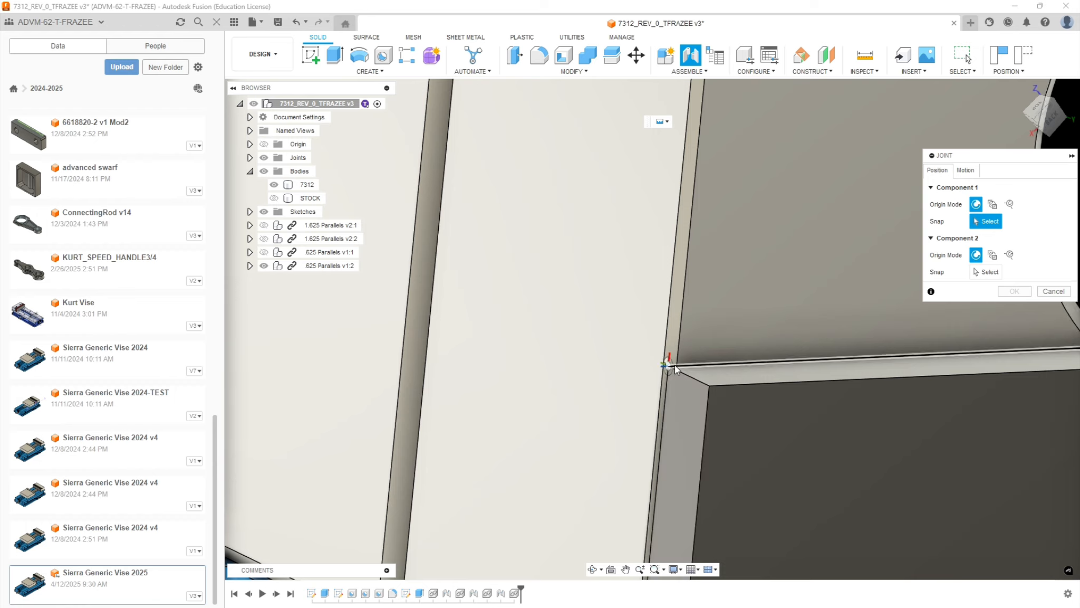
{"action": "scroll", "coordinate": [674, 364], "scroll_direction": "up", "scroll_amount": 4}
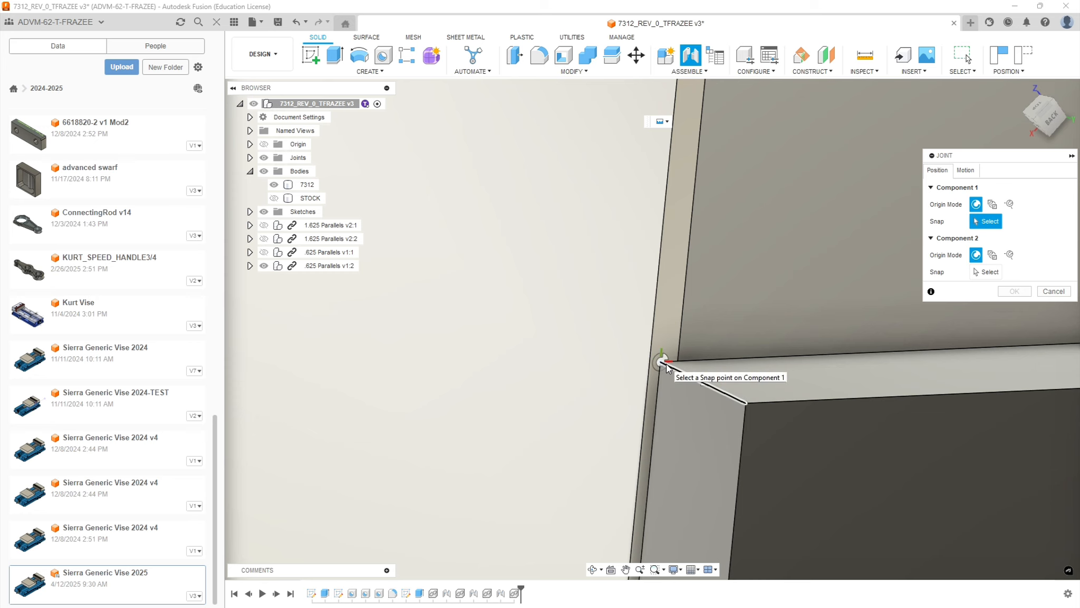
{"action": "left_click", "coordinate": [667, 367]}
{"action": "scroll", "coordinate": [868, 422], "scroll_direction": "down", "scroll_amount": 10}
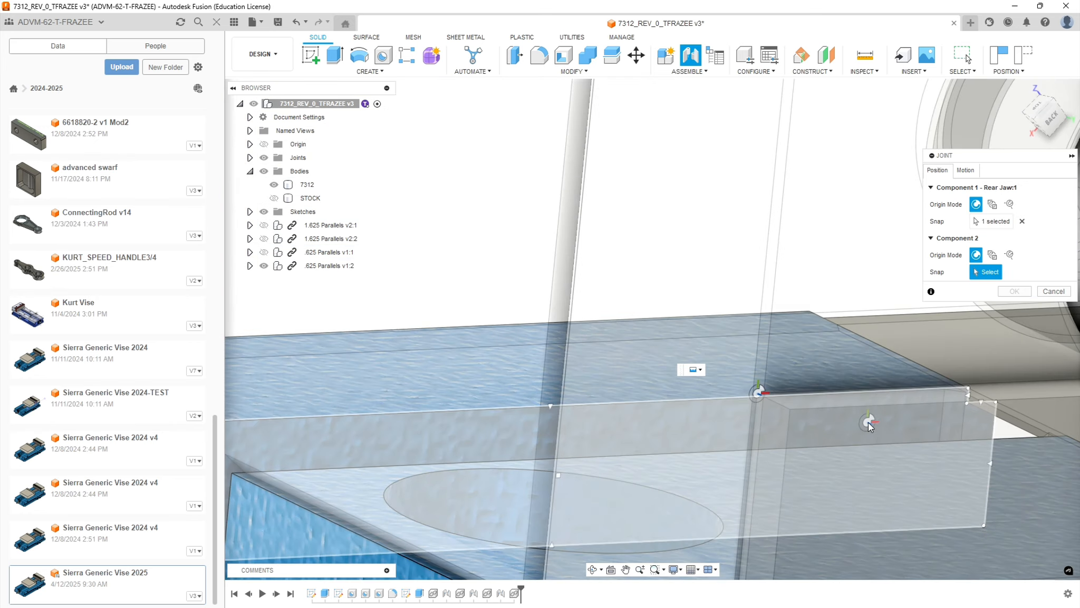
Place the second joint origin at the intersection of the short side edge and the lower edge of the part's windowed face
{"action": "middle_click_drag", "start_coordinate": [879, 429], "coordinate": [1055, 417], "text": "shift"}
{"action": "scroll", "coordinate": [1050, 415], "scroll_direction": "down", "scroll_amount": 4}
{"action": "scroll", "coordinate": [1039, 390], "scroll_direction": "up", "scroll_amount": 1}
{"action": "scroll", "coordinate": [1037, 387], "scroll_direction": "up", "scroll_amount": 2}
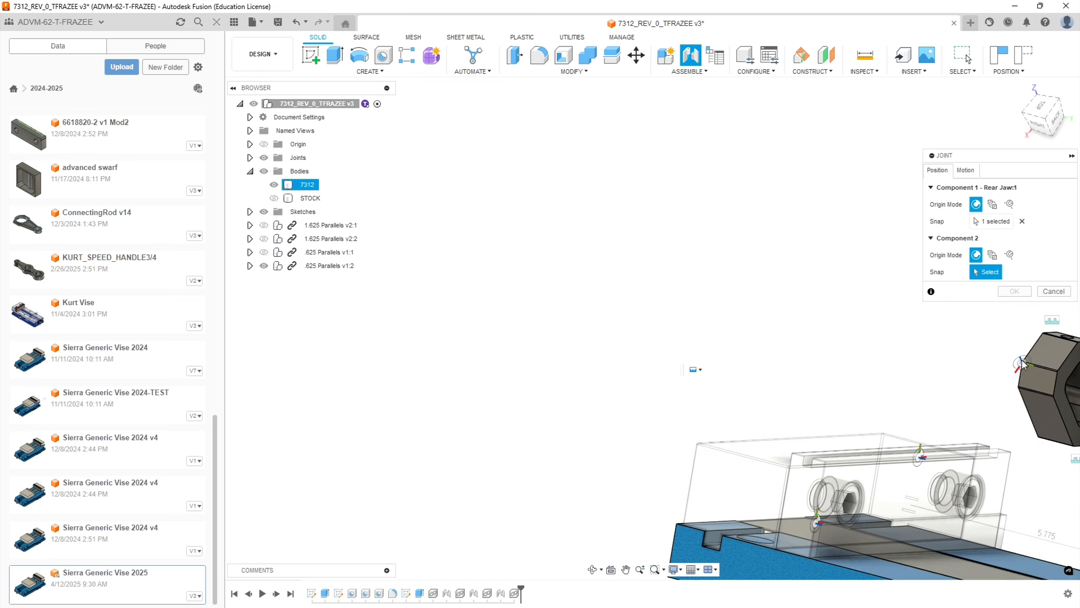
{"action": "left_click", "coordinate": [1009, 255]}
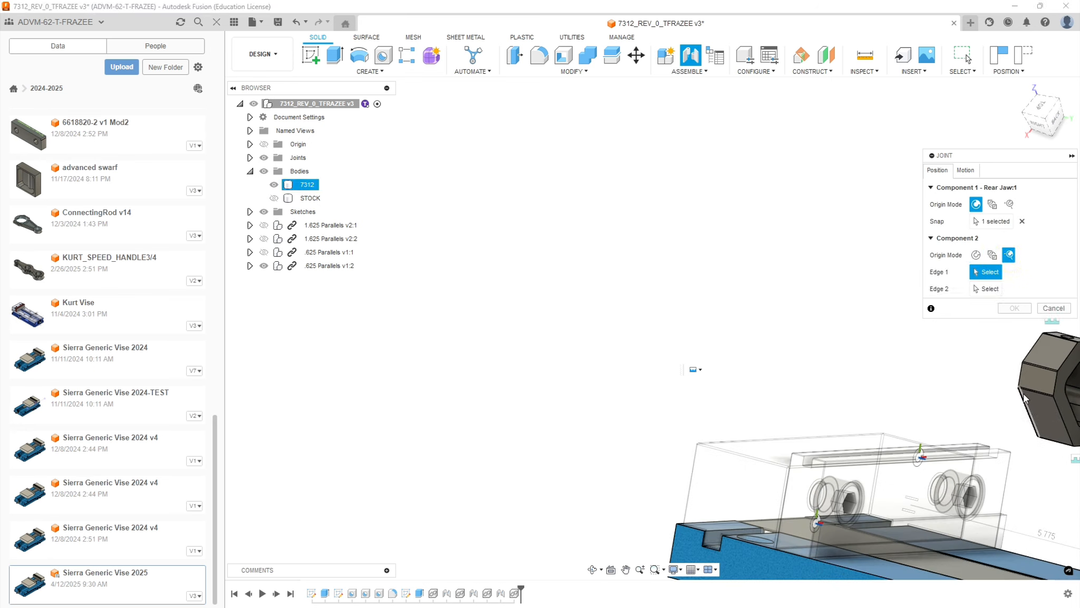
{"action": "scroll", "coordinate": [1034, 404], "scroll_direction": "up", "scroll_amount": 4}
{"action": "scroll", "coordinate": [736, 355], "scroll_direction": "down", "scroll_amount": 7}
{"action": "scroll", "coordinate": [908, 356], "scroll_direction": "up", "scroll_amount": 4}
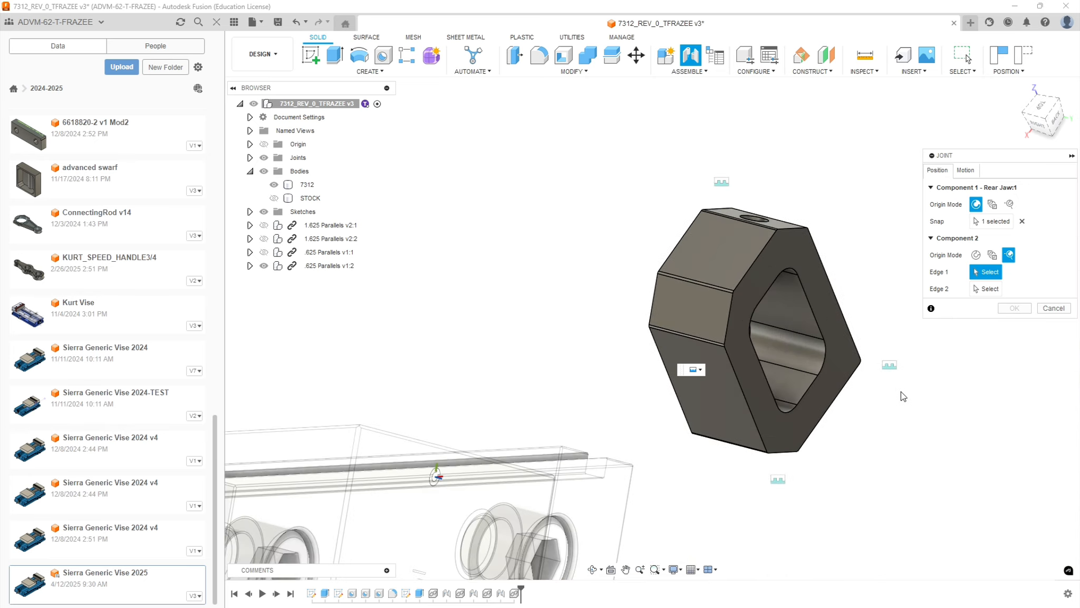
{"action": "scroll", "coordinate": [903, 396], "scroll_direction": "up", "scroll_amount": 2}
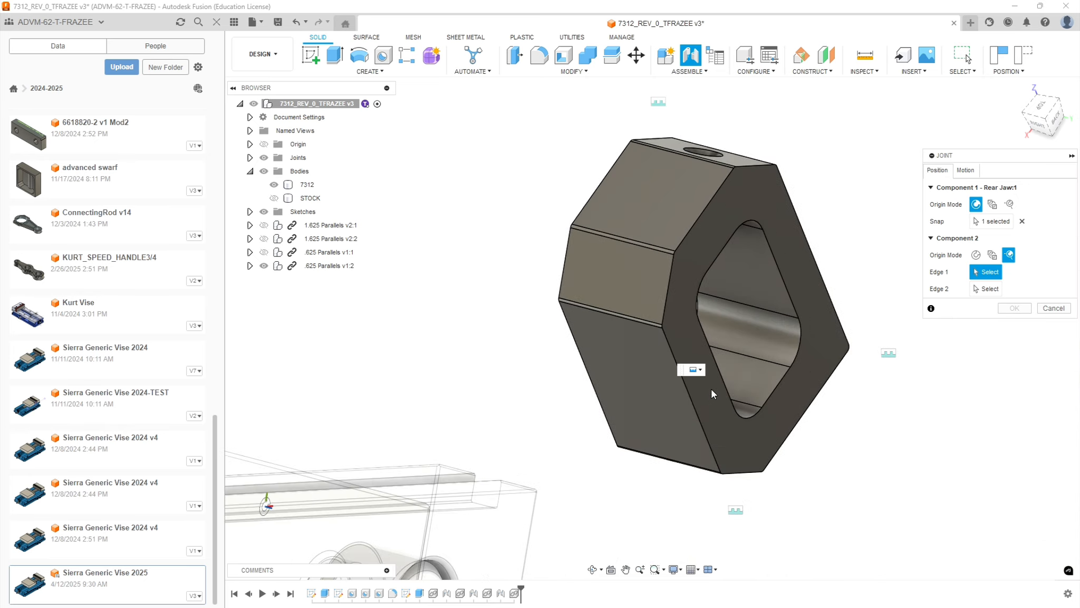
{"action": "left_click", "coordinate": [567, 259]}
{"action": "middle_click_drag", "start_coordinate": [614, 418], "coordinate": [670, 471], "text": "shift"}
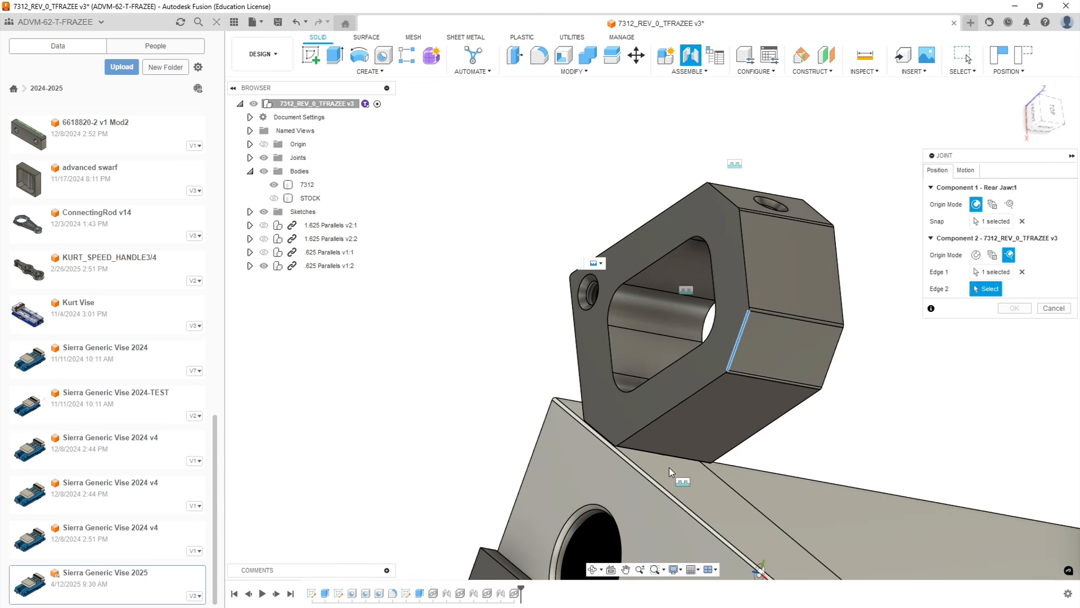
{"action": "left_click", "coordinate": [609, 445]}
Set the joint's alignment angle to 135 degrees and complete the joint
{"action": "middle_click_drag", "start_coordinate": [619, 465], "coordinate": [522, 387], "text": "shift"}
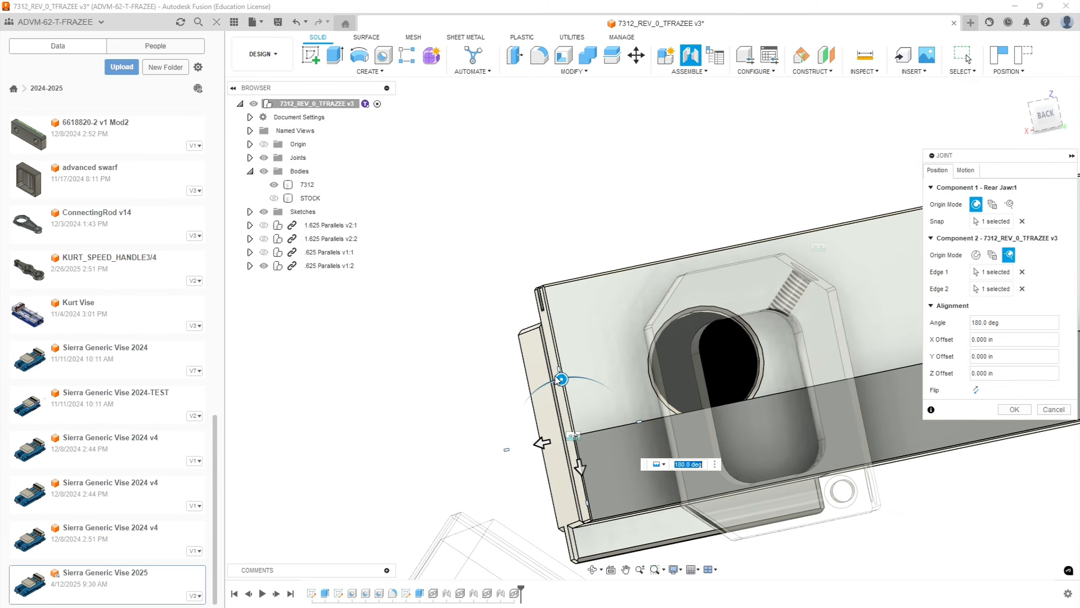
{"action": "left_click_drag", "start_coordinate": [560, 380], "coordinate": [600, 396]}
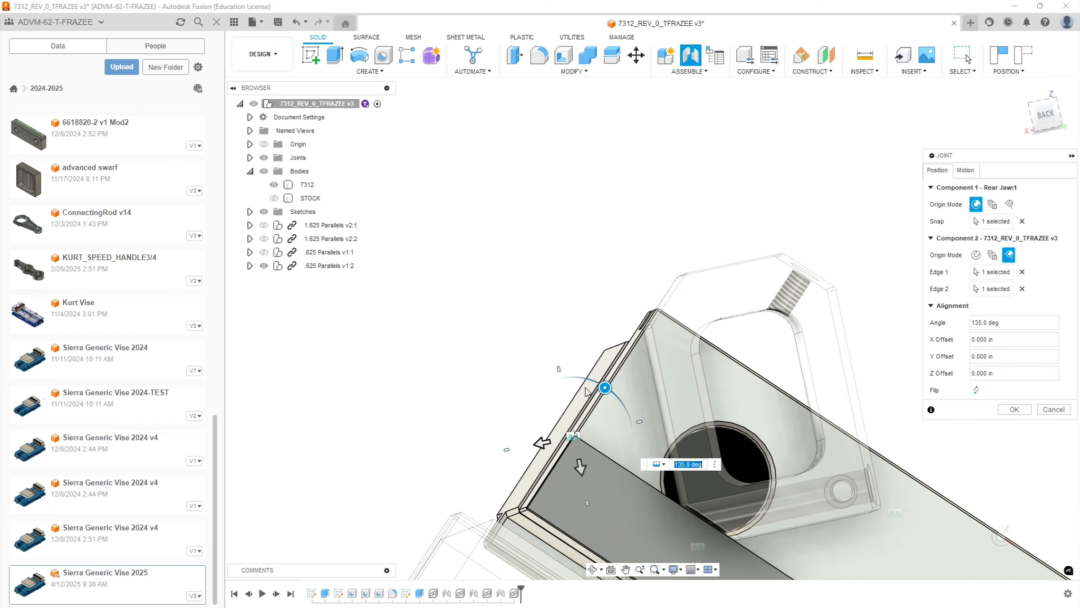
{"action": "mouse_move", "coordinate": [539, 368]}
{"action": "middle_mouse_down", "text": "shift"}
{"action": "mouse_move", "coordinate": [531, 406]}
{"action": "mouse_move", "coordinate": [539, 364]}
{"action": "mouse_move", "coordinate": [542, 373]}
{"action": "middle_mouse_up", "text": "shift"}
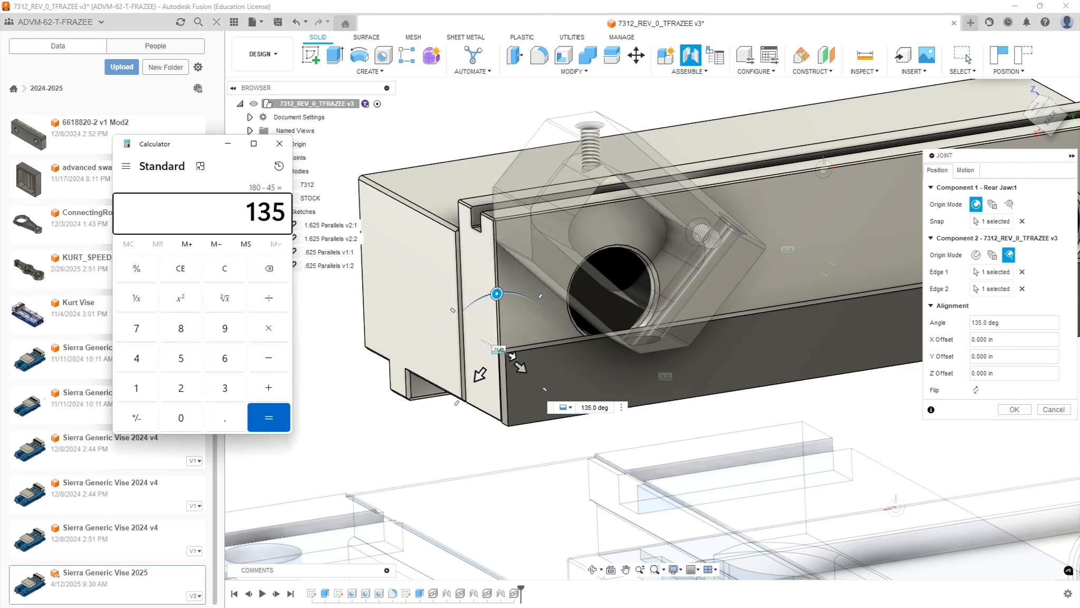
{"action": "left_click", "coordinate": [1015, 409]}
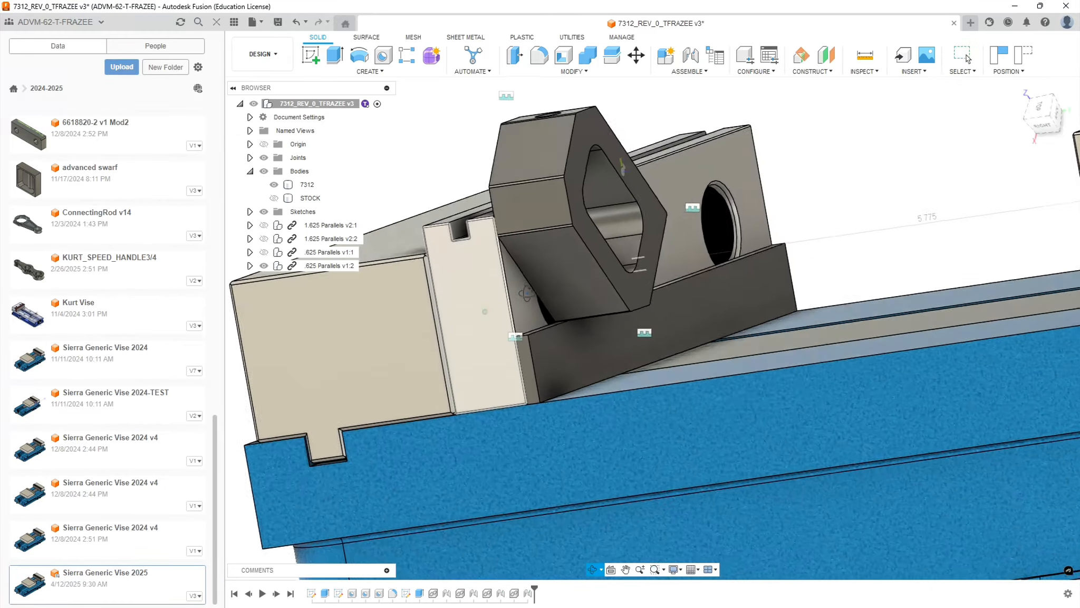
{"action": "middle_click_drag", "start_coordinate": [527, 292], "coordinate": [491, 306], "text": "shift"}
{"action": "left_click", "coordinate": [966, 55]}
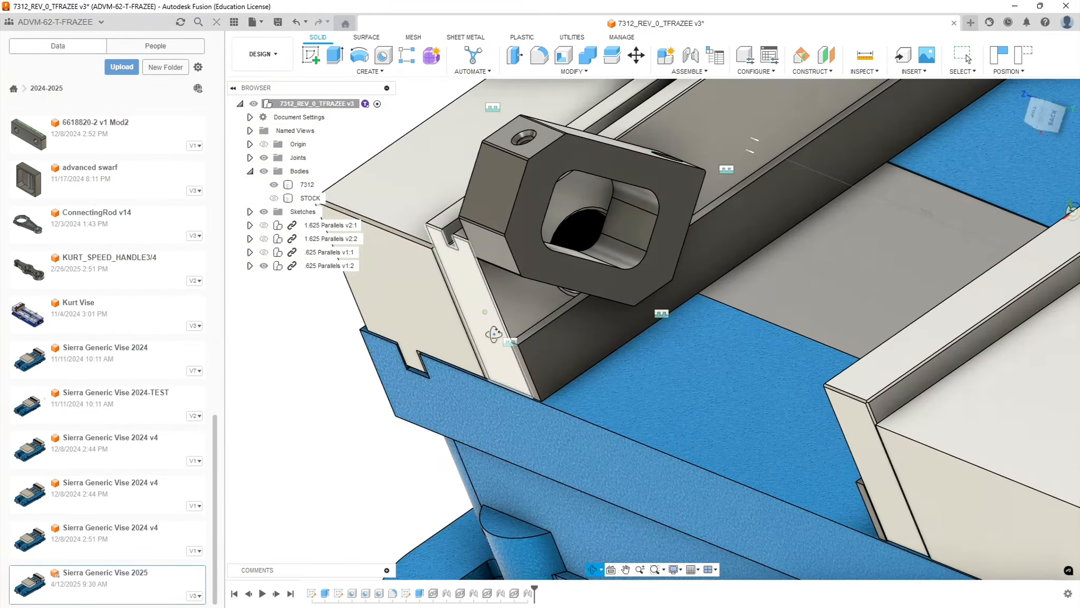
Close the front jaw on the part by setting its joint distance to .75
{"action": "middle_click_drag", "start_coordinate": [724, 245], "coordinate": [670, 322], "text": "shift"}
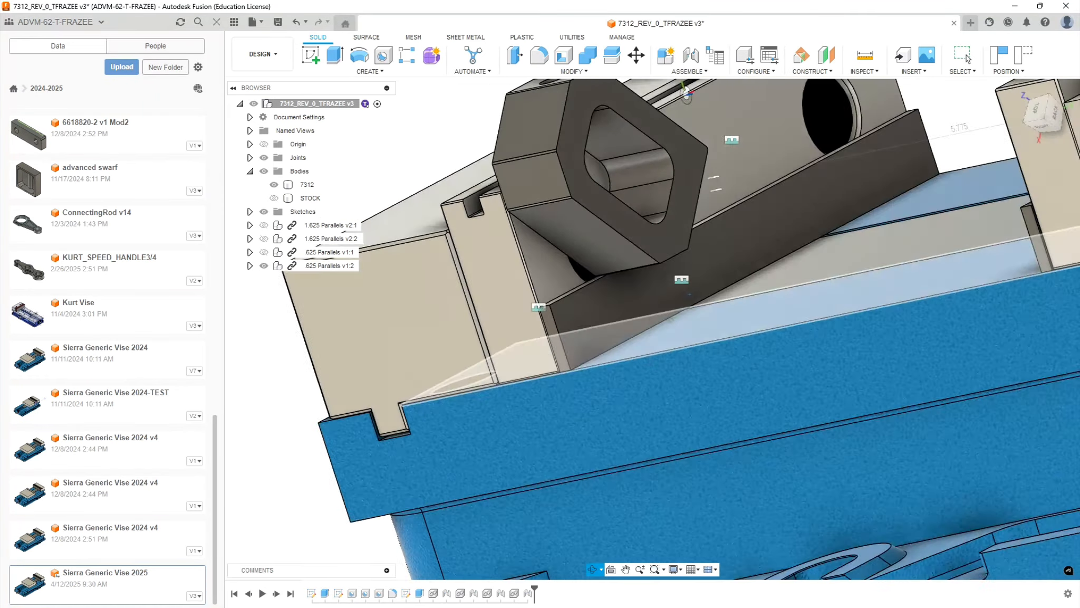
{"action": "middle_click_drag", "start_coordinate": [687, 95], "coordinate": [706, 323], "text": "shift"}
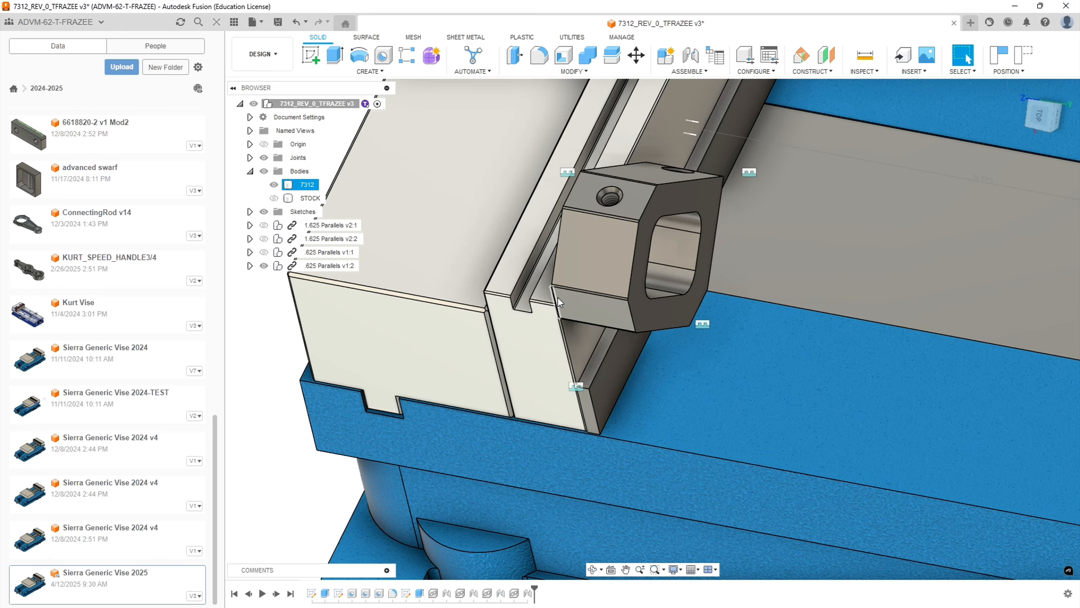
{"action": "middle_click_drag", "start_coordinate": [662, 337], "coordinate": [638, 124], "text": "shift"}
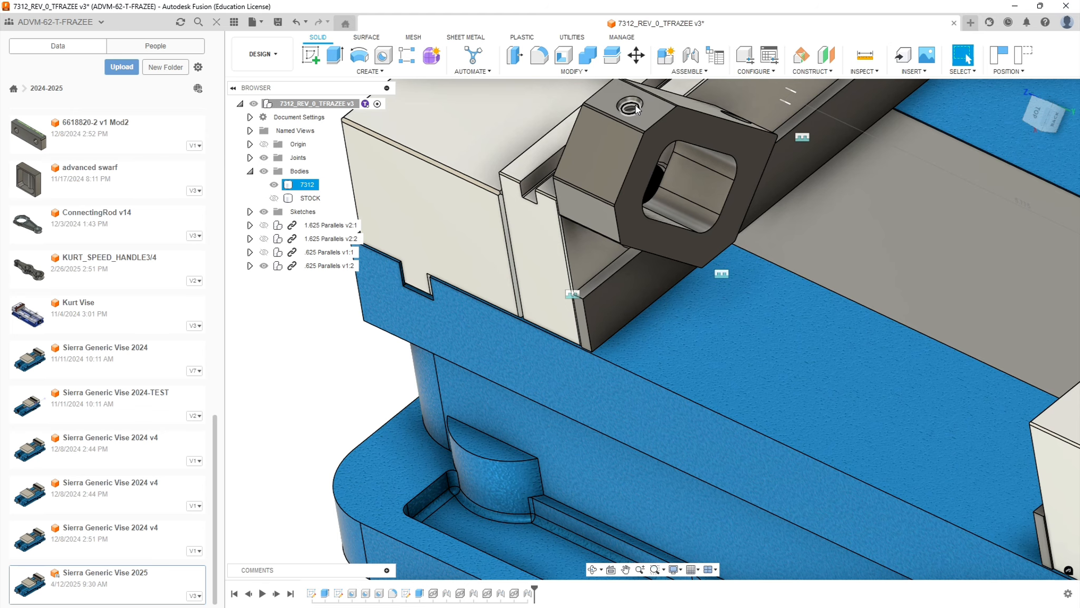
{"action": "scroll", "coordinate": [658, 258], "scroll_direction": "down", "scroll_amount": 5}
{"action": "middle_click_drag", "start_coordinate": [727, 341], "coordinate": [837, 403], "text": "shift"}
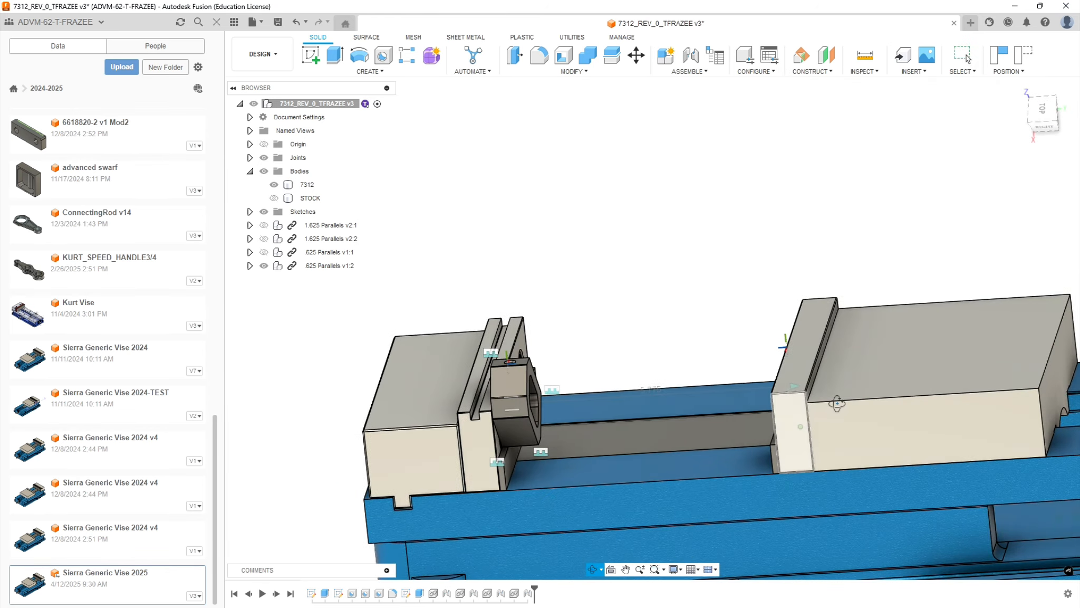
{"action": "middle_click_drag", "start_coordinate": [716, 351], "coordinate": [716, 324], "text": "shift"}
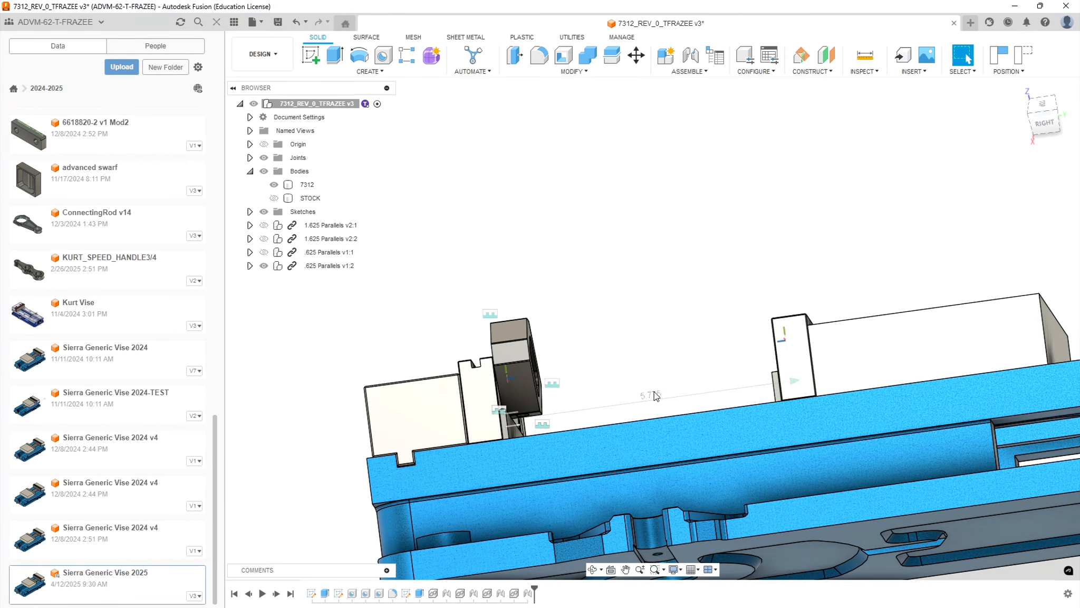
{"action": "type", "text": ".75"}
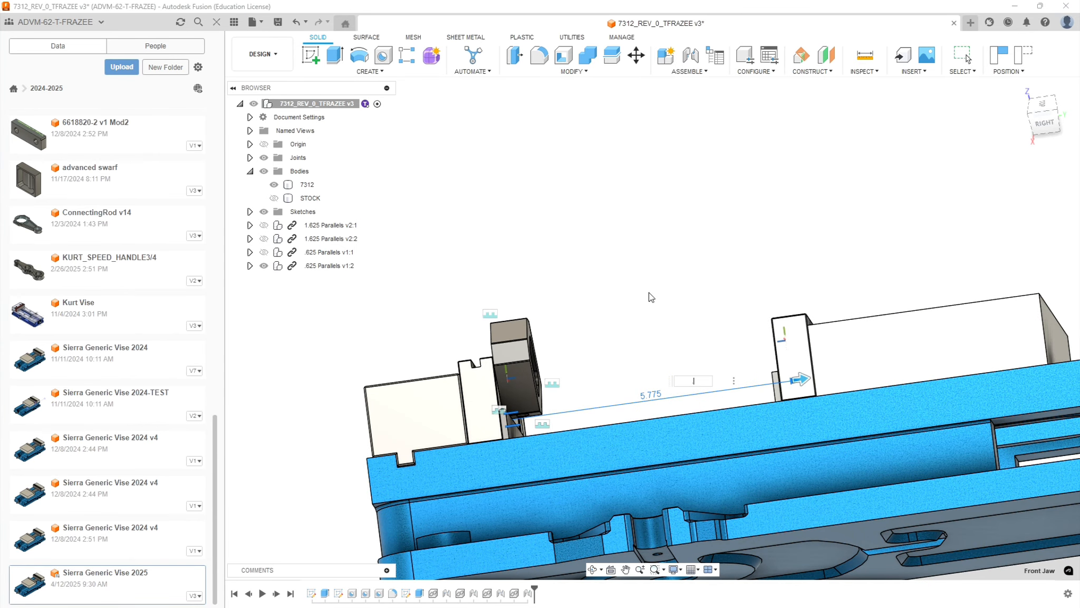
{"action": "key", "text": "Return"}
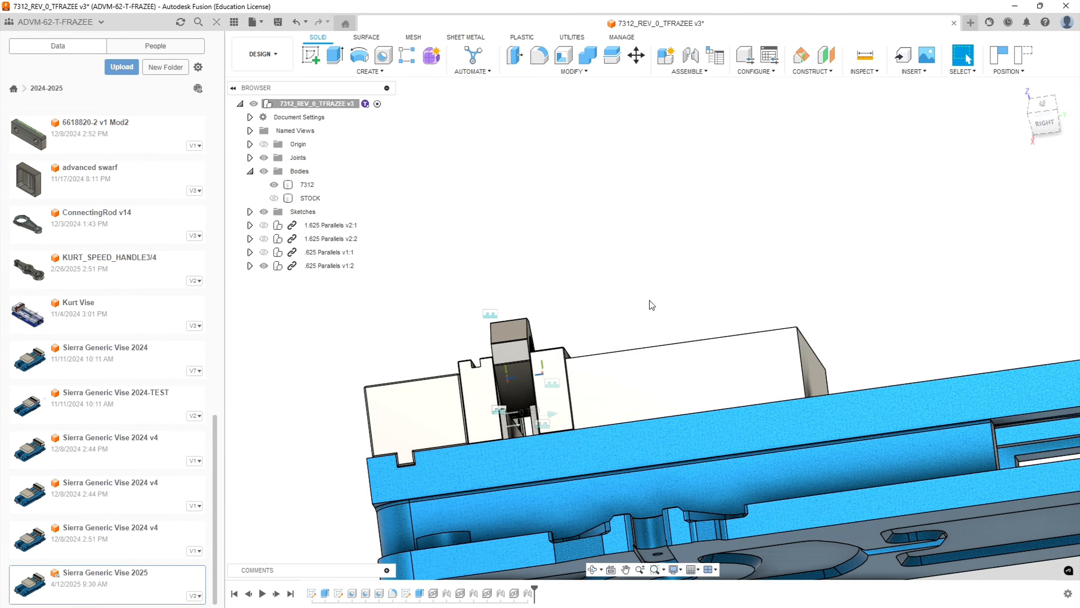
Examine how the part sits between the closed jaws and check the 1.625 Parallels v2:1 component in the assembly
{"action": "middle_click_drag", "start_coordinate": [655, 303], "coordinate": [966, 55], "text": "shift"}
{"action": "left_click", "coordinate": [966, 55]}
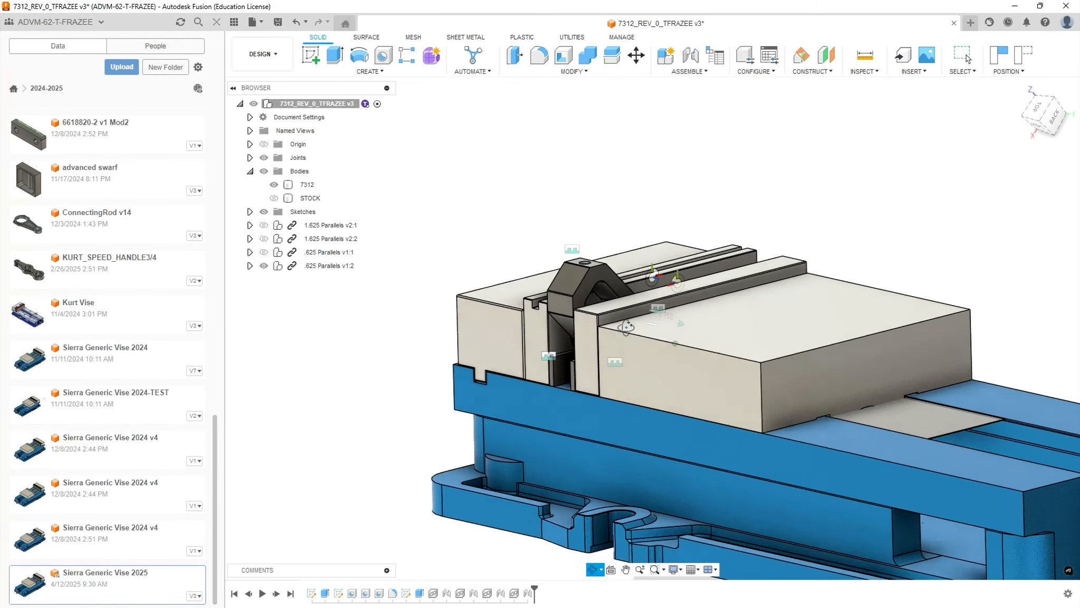
{"action": "scroll", "coordinate": [560, 365], "scroll_direction": "up", "scroll_amount": 6}
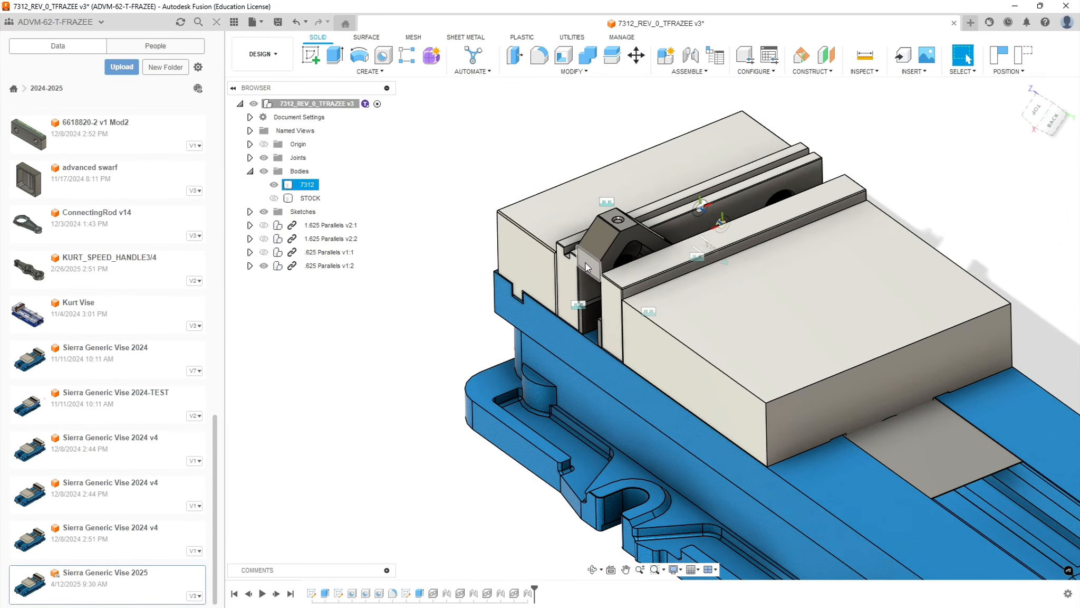
{"action": "scroll", "coordinate": [490, 269], "scroll_direction": "up", "scroll_amount": 2}
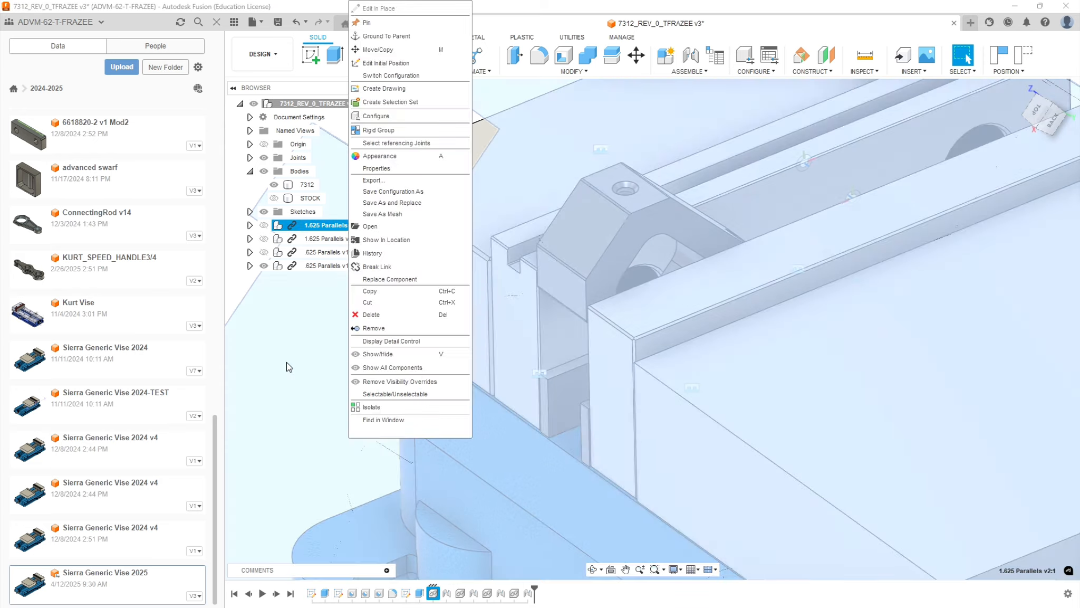
{"action": "left_click", "coordinate": [286, 362]}
{"action": "left_click", "coordinate": [278, 224]}
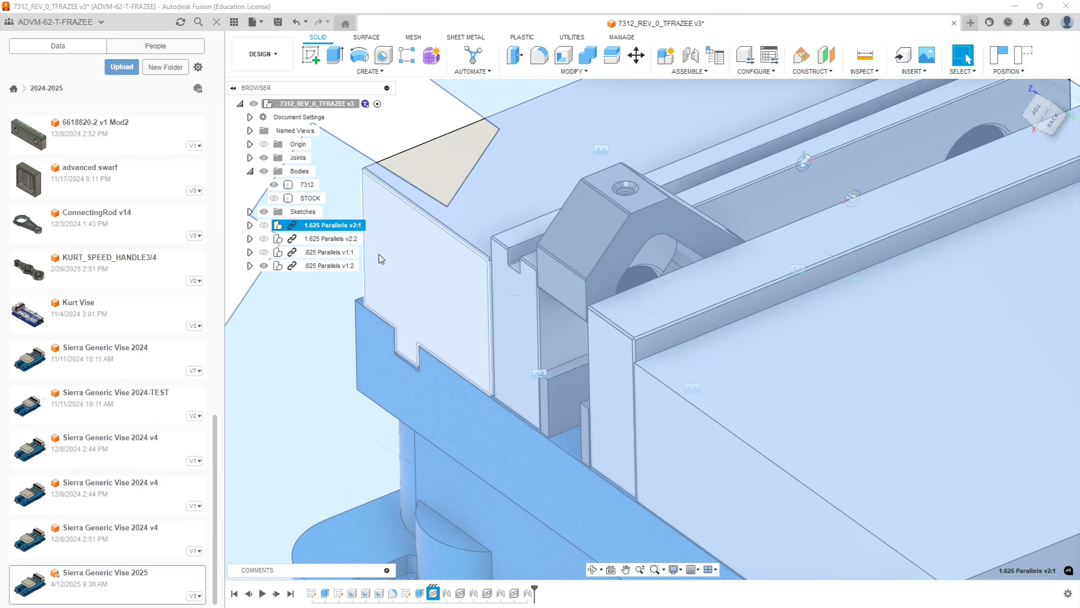
{"action": "scroll", "coordinate": [380, 256], "scroll_direction": "down", "scroll_amount": 8}
{"action": "left_click", "coordinate": [783, 314]}
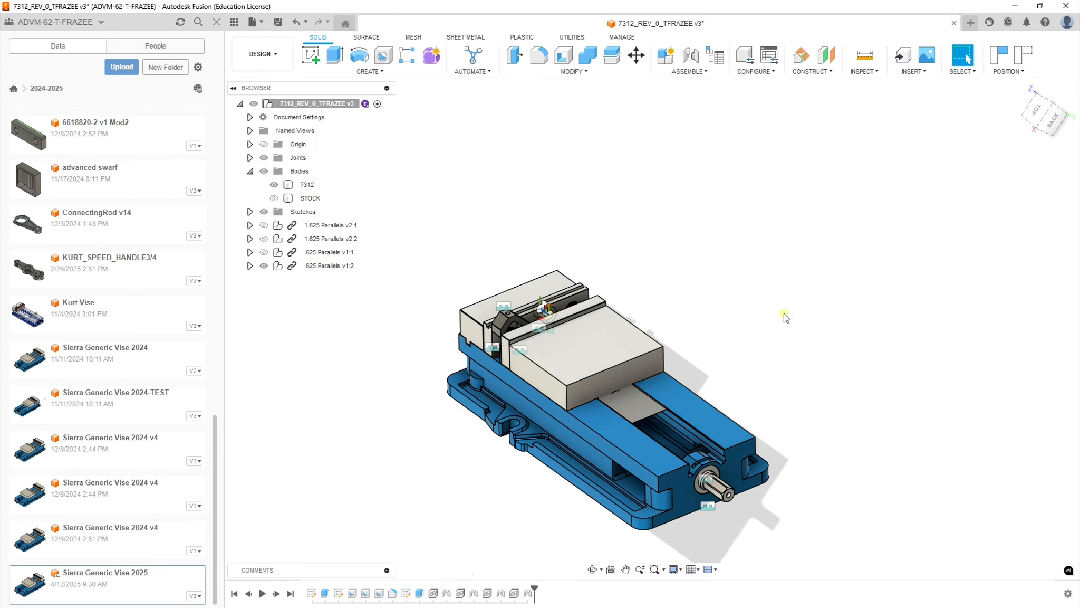